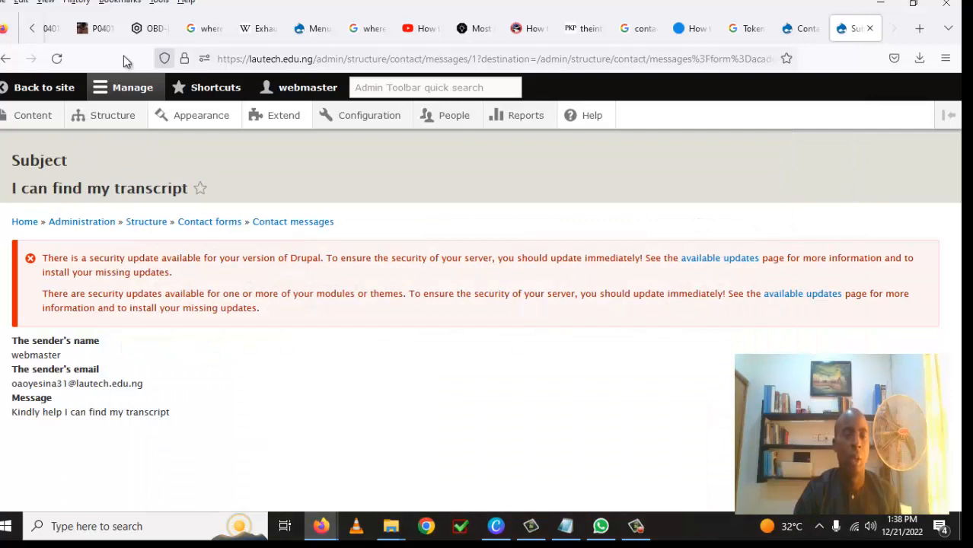
Step: Switch to the eLearn course tab in Firefox to view the Week 2 activities
click(31, 34)
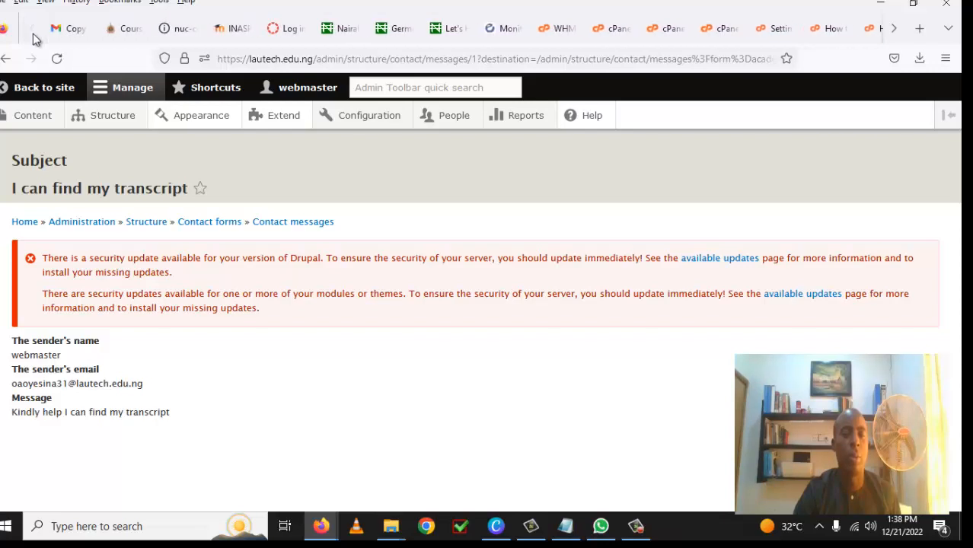
click(125, 30)
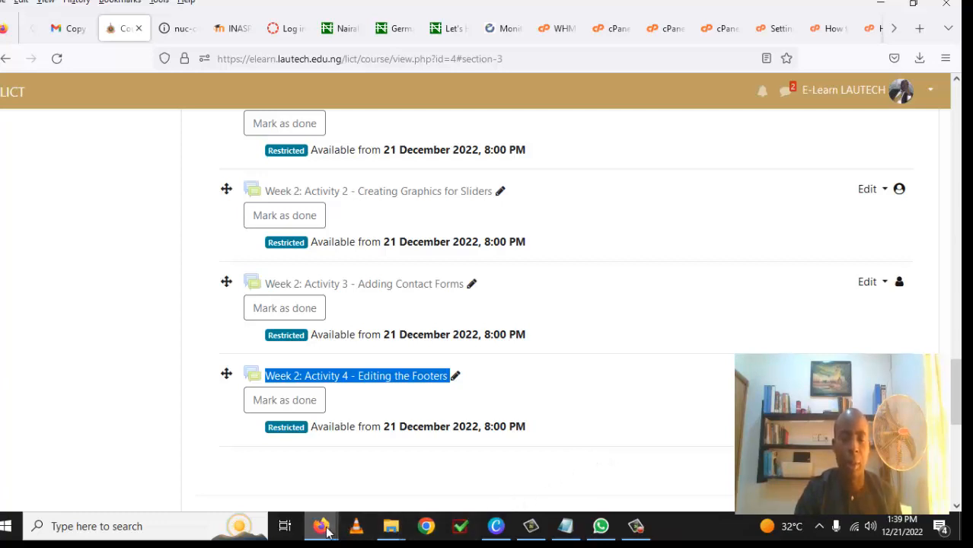
mouse_move(325, 530)
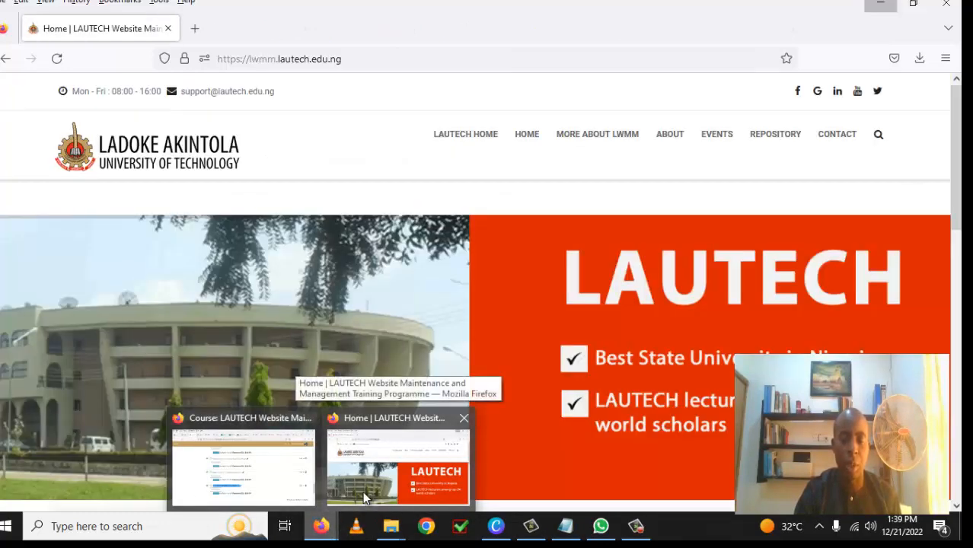
Step: Bring the 'Home | LAUTECH' training site window to the front
click(364, 491)
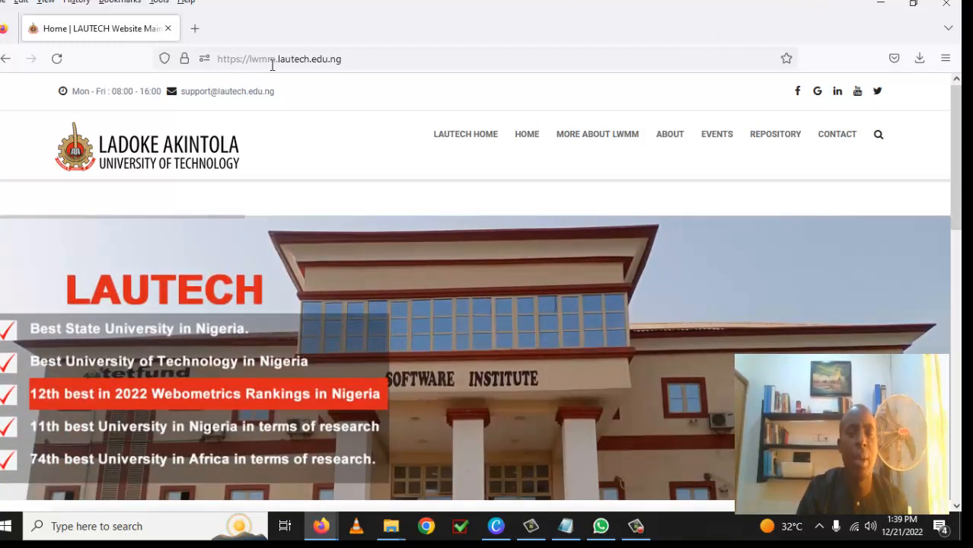
Step: Go to the site's login page by appending /user to the address
click(361, 65)
click(359, 61)
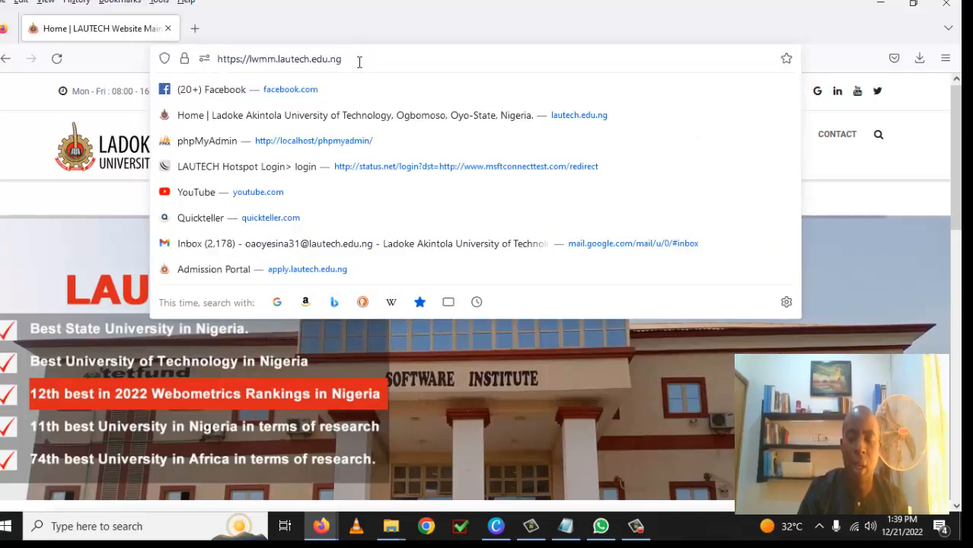
text(/)
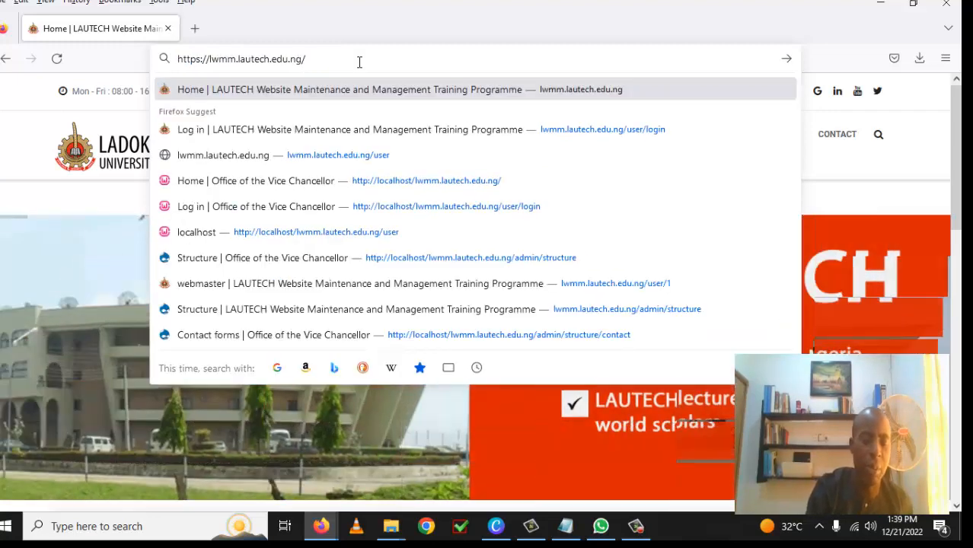
text(user)
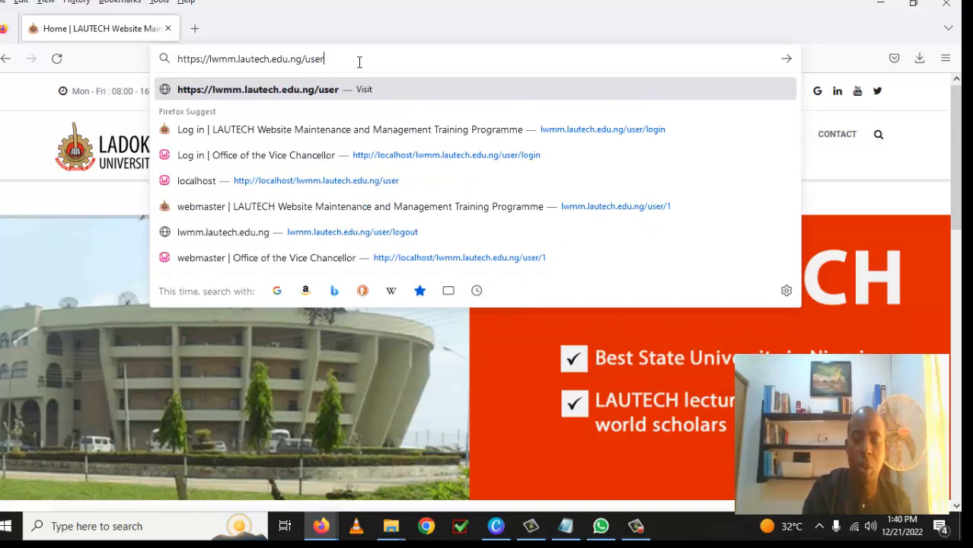
key(Return)
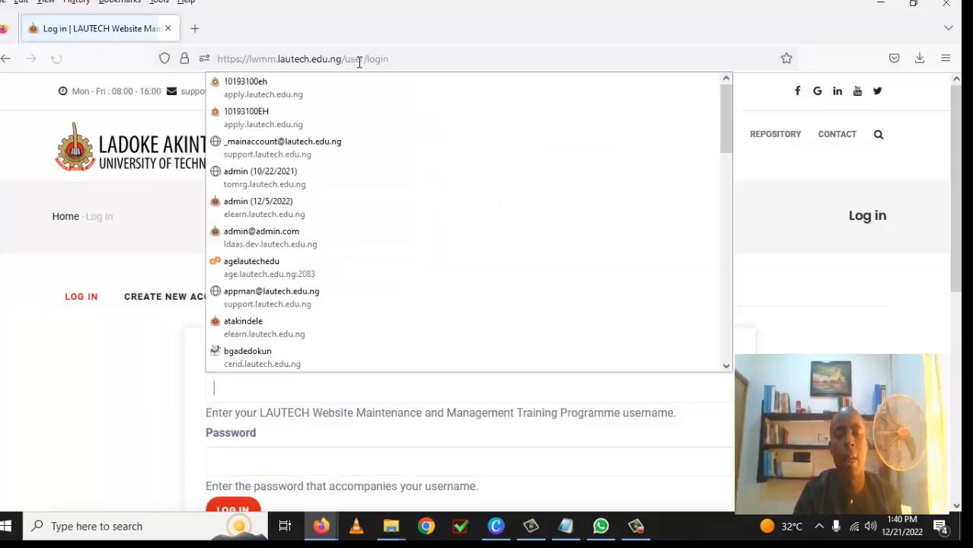
Step: Log in with the administrator username and password
click(252, 394)
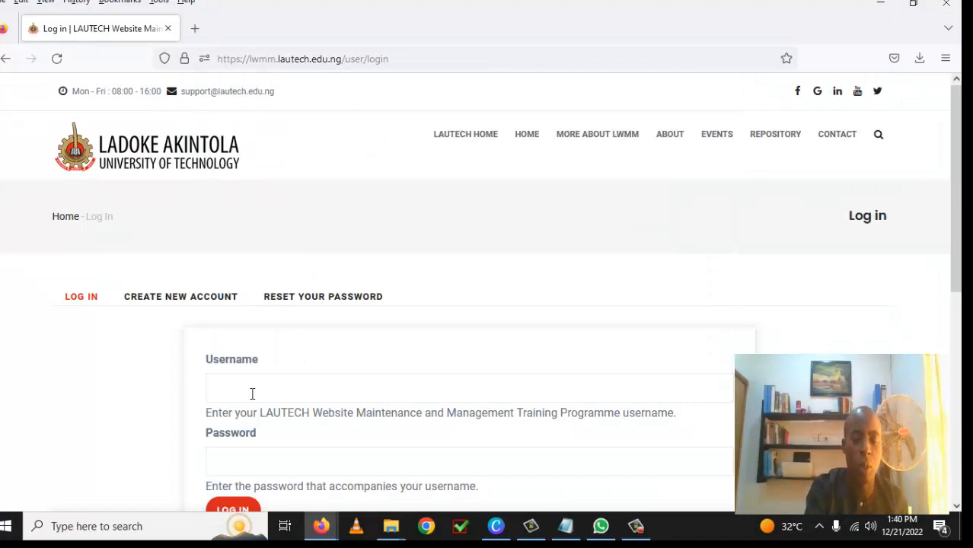
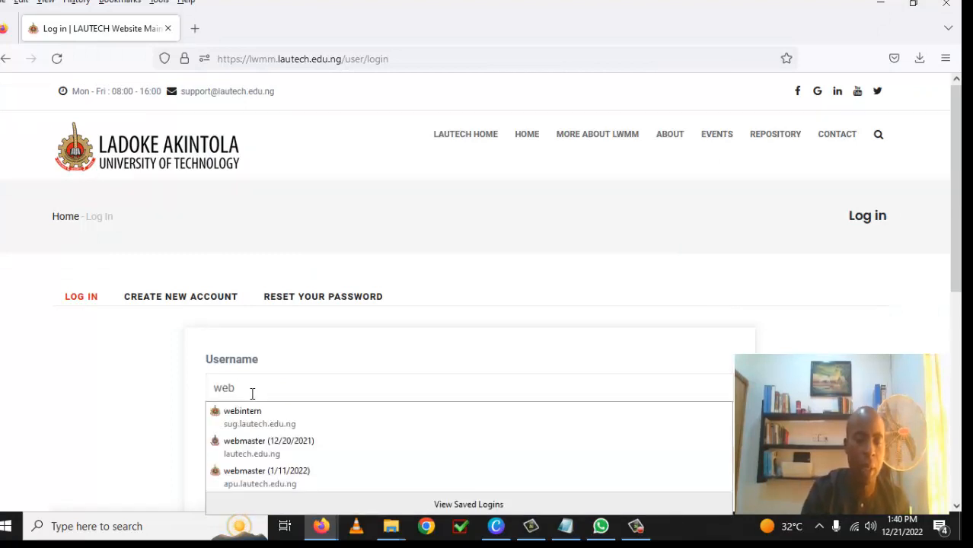
click(274, 484)
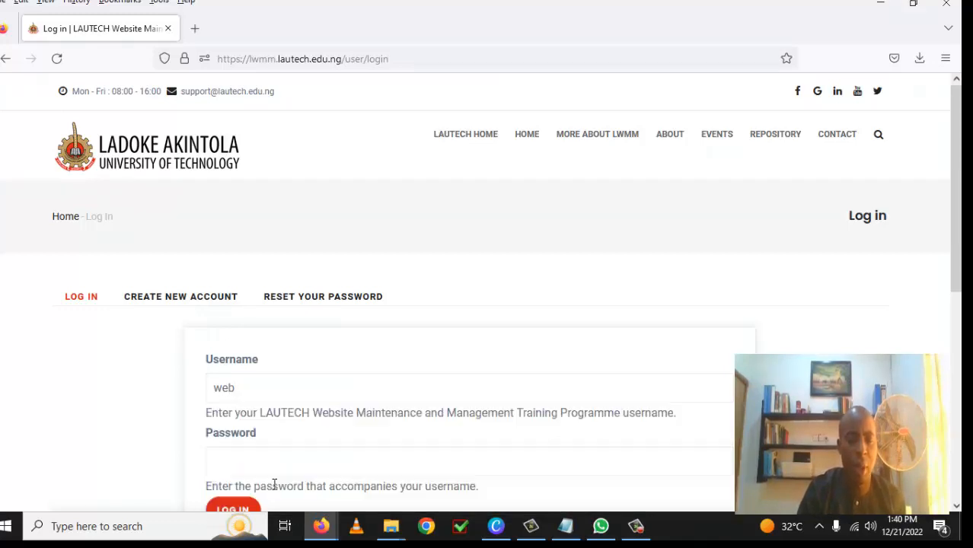
scroll(412, 419, down, 2)
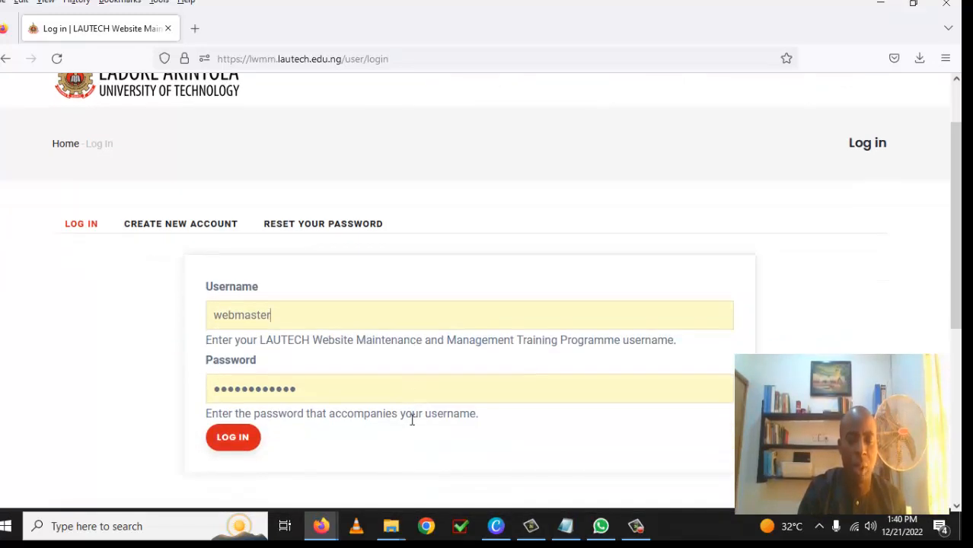
scroll(411, 431, down, 2)
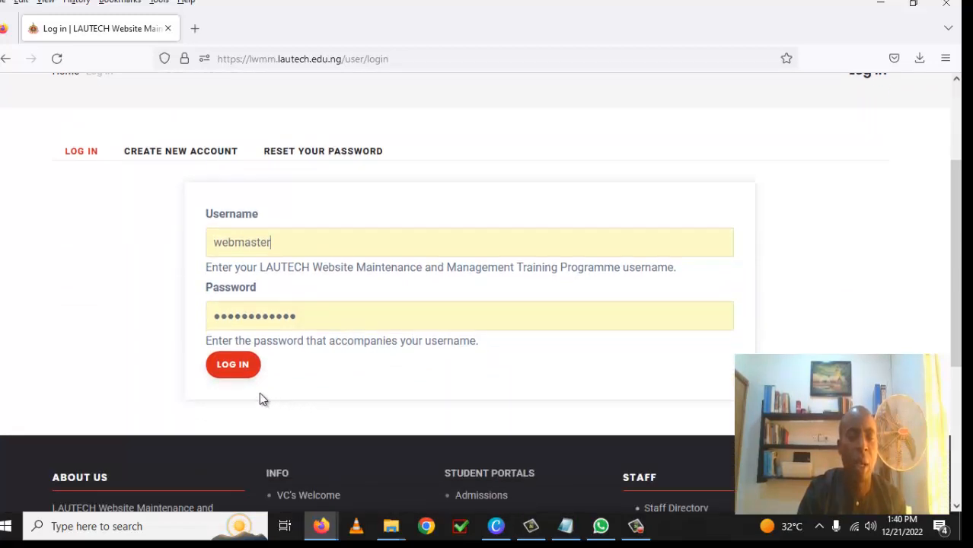
click(238, 369)
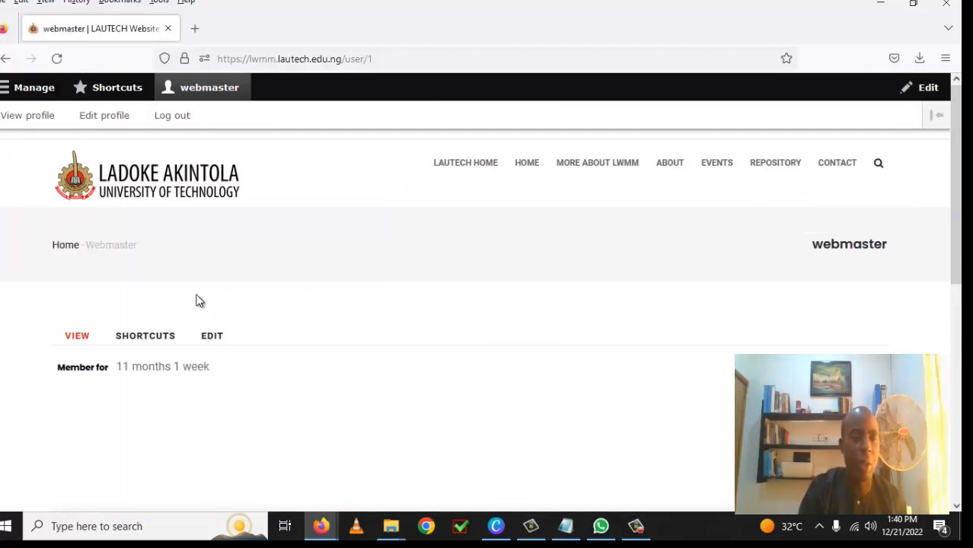
Step: View the Contact forms list under Structure, then move on to the Extend modules page
click(33, 93)
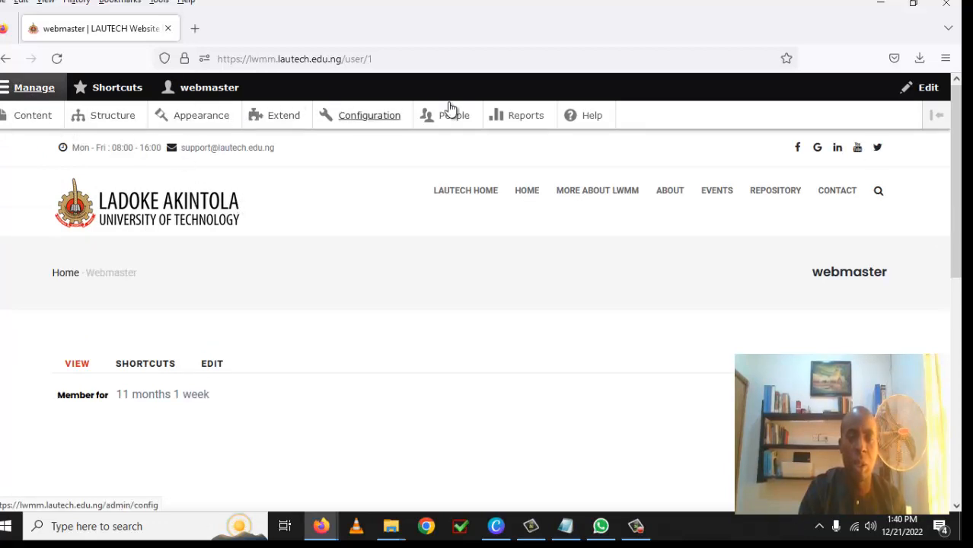
click(112, 121)
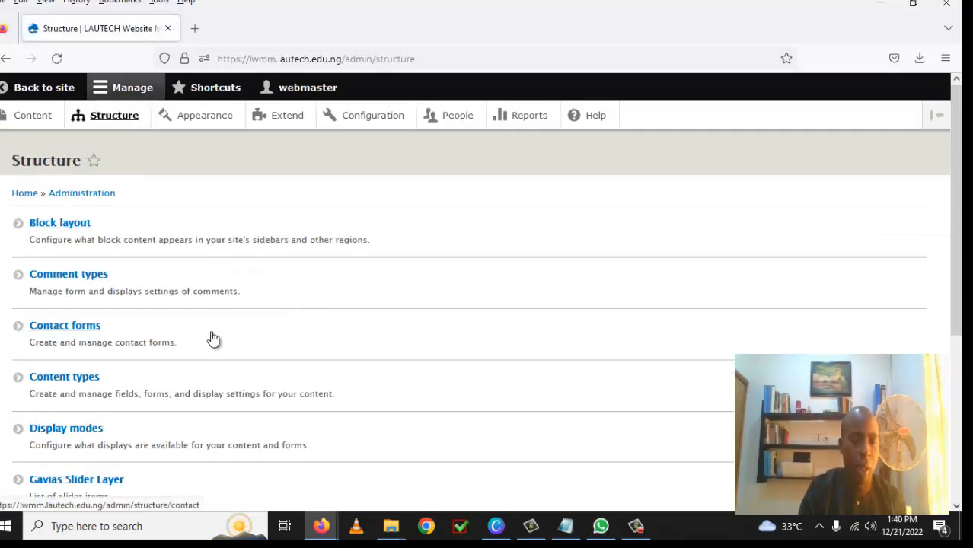
click(86, 333)
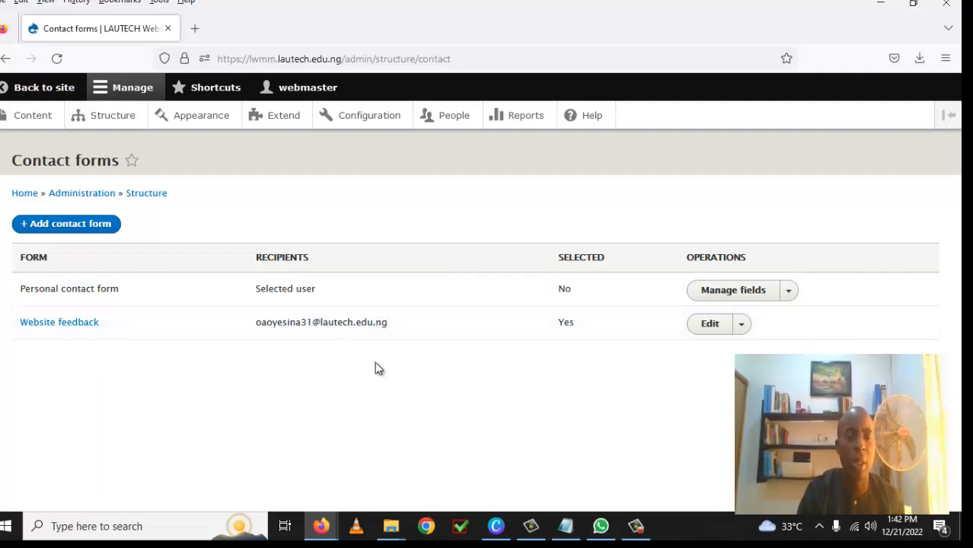
click(288, 121)
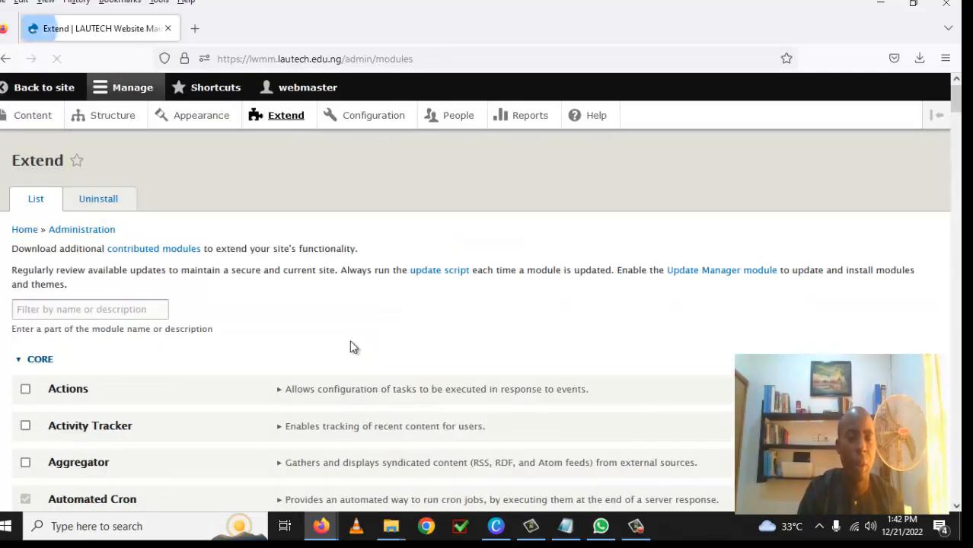
Step: Filter modules by 'contact' and install Contact storage with its required Token module
click(95, 310)
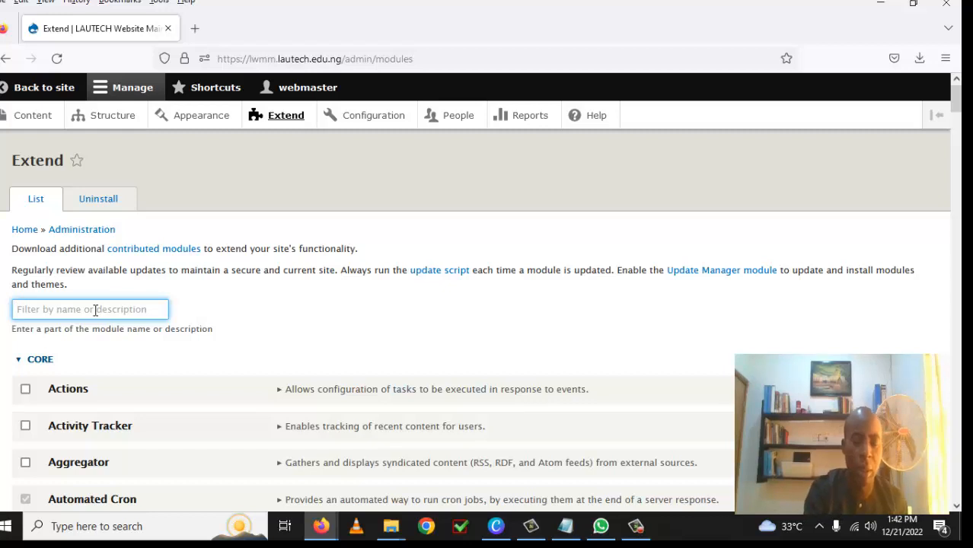
text(conta)
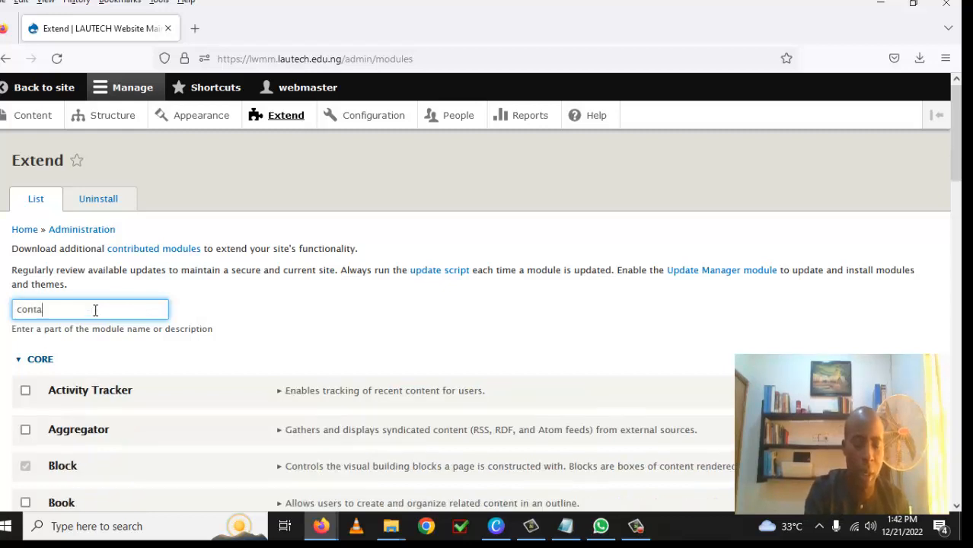
text(ct)
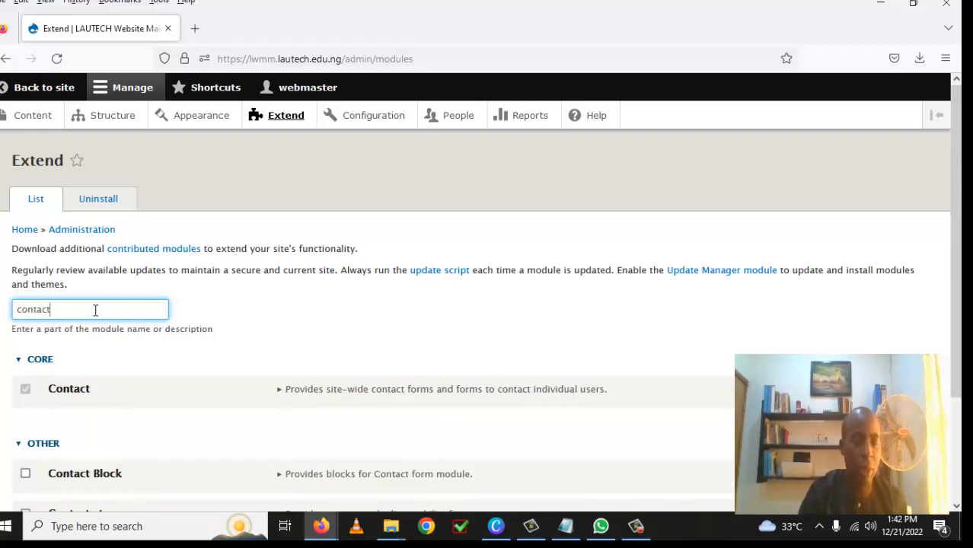
scroll(347, 320, down, 1)
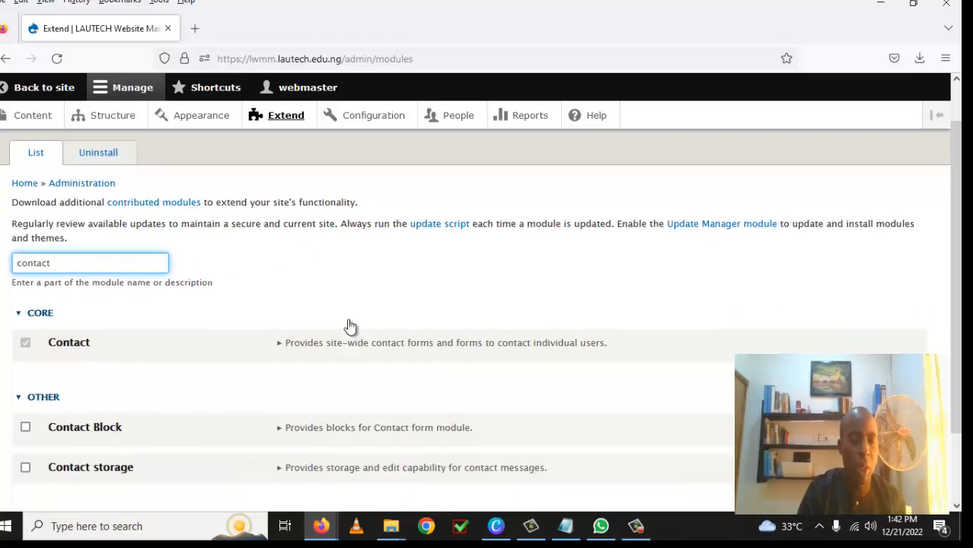
scroll(349, 326, down, 2)
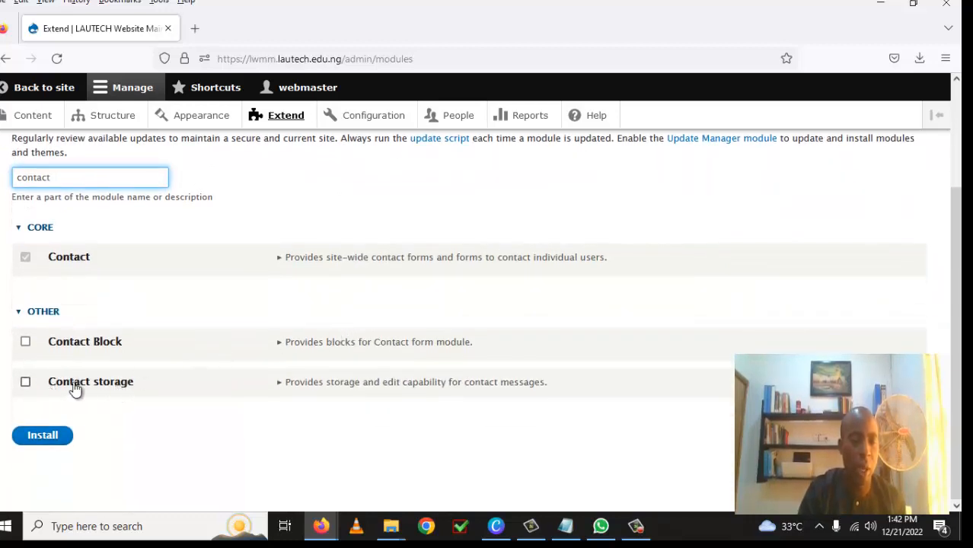
click(27, 384)
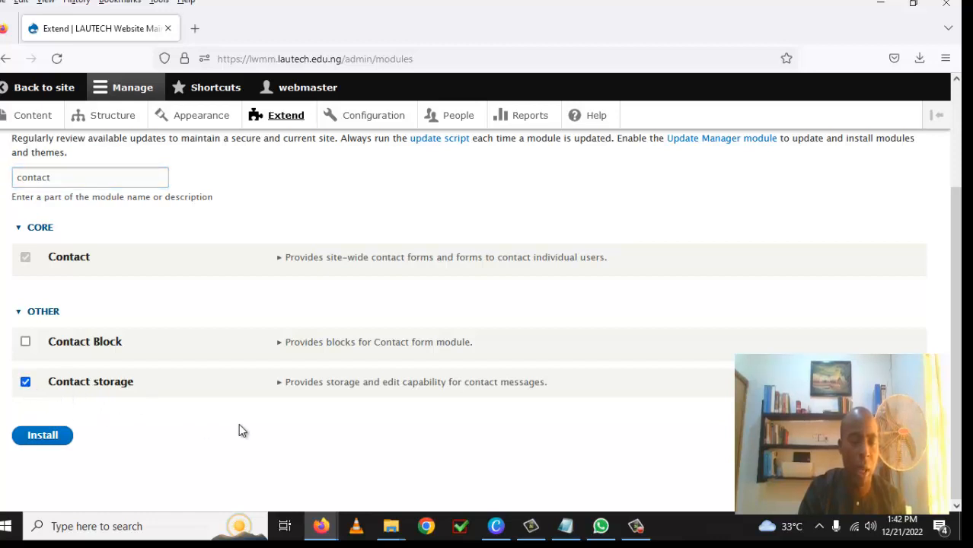
click(44, 438)
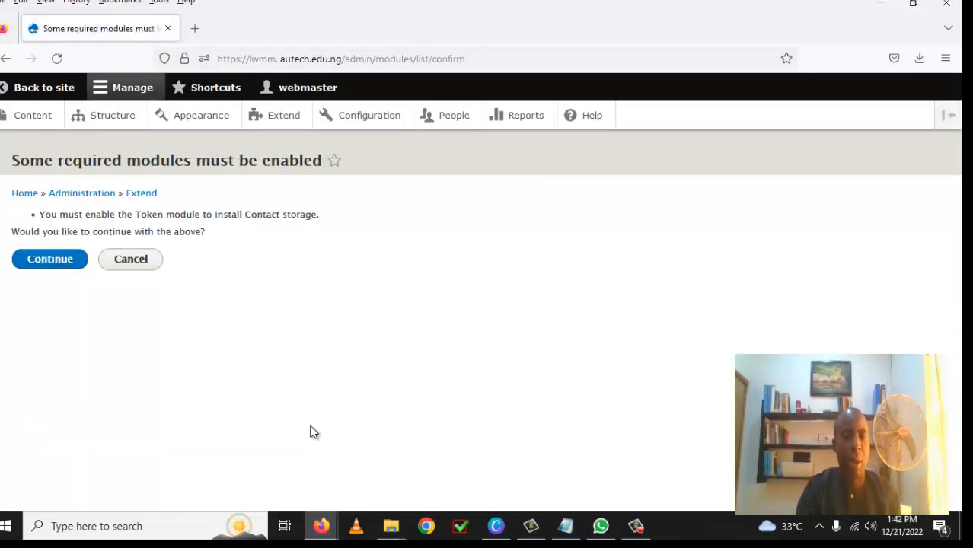
click(54, 271)
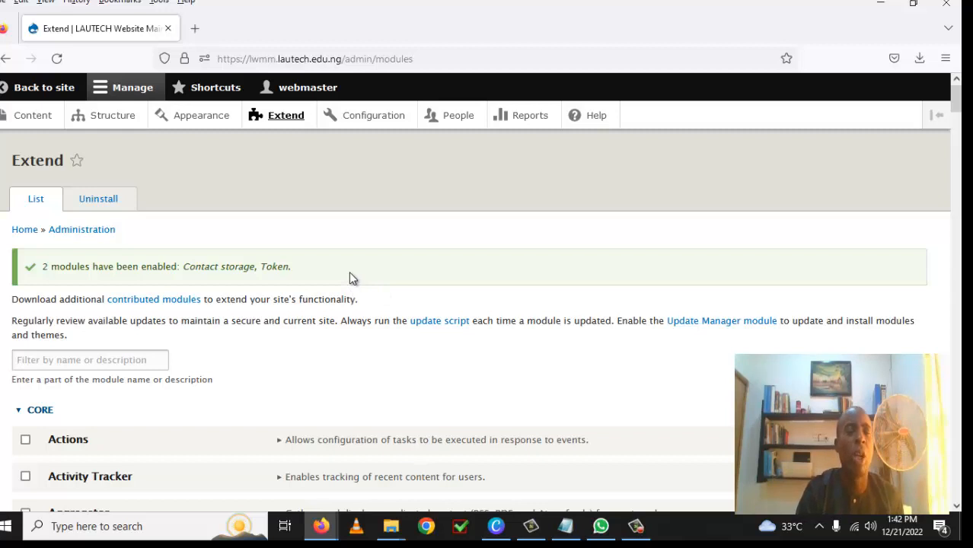
Step: Start a new contact form labelled 'My department courses'
click(112, 121)
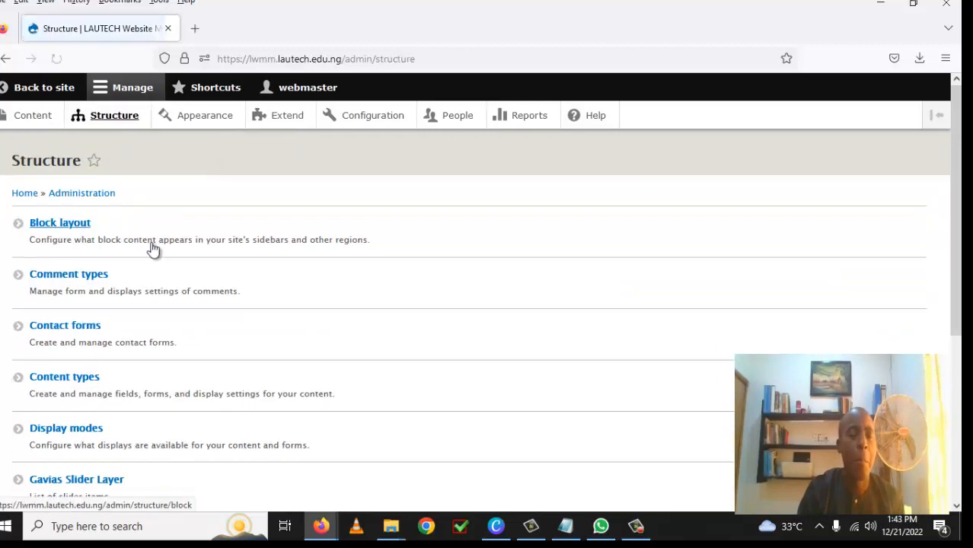
click(80, 328)
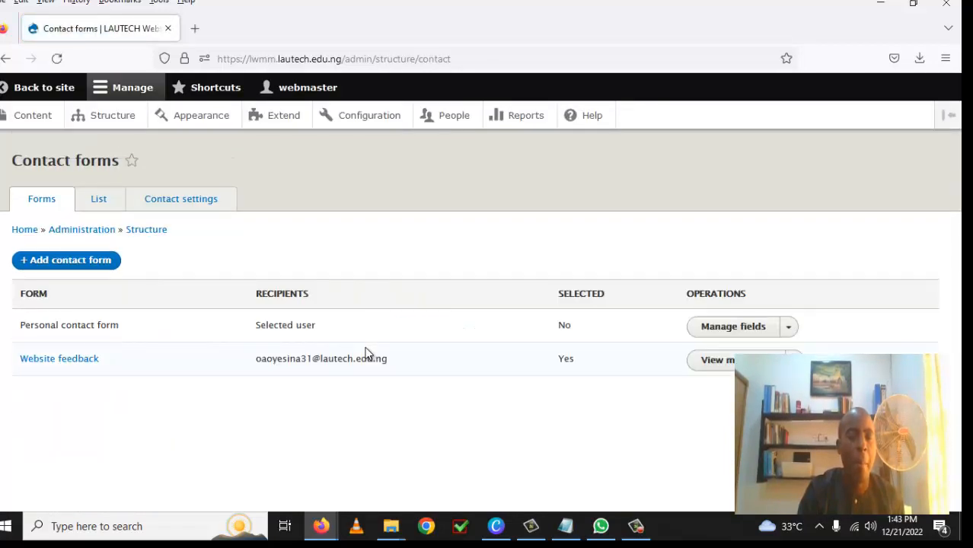
click(72, 265)
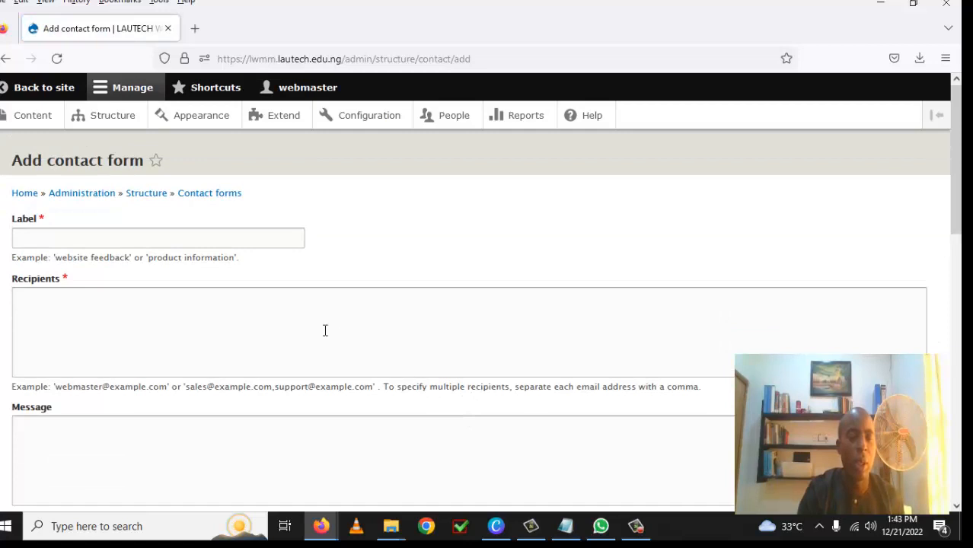
click(92, 240)
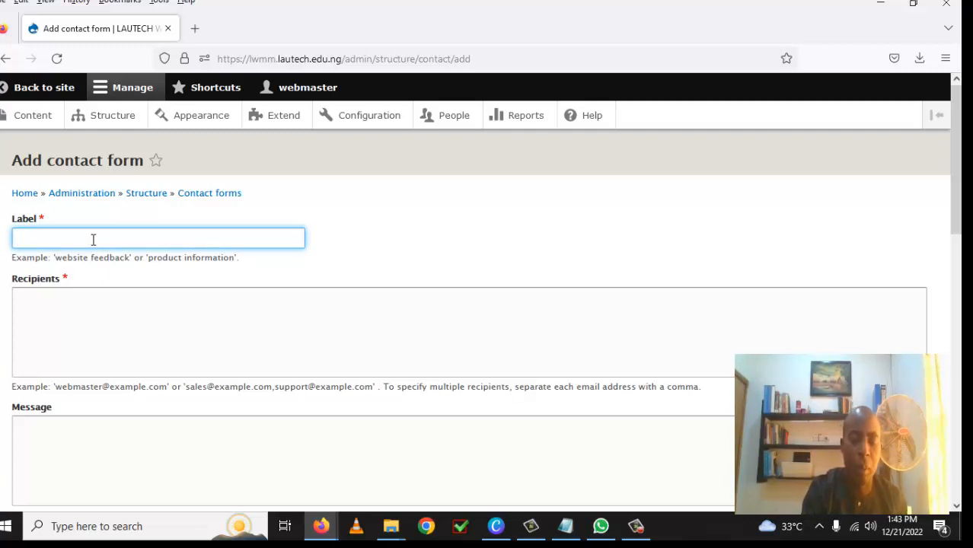
text(My)
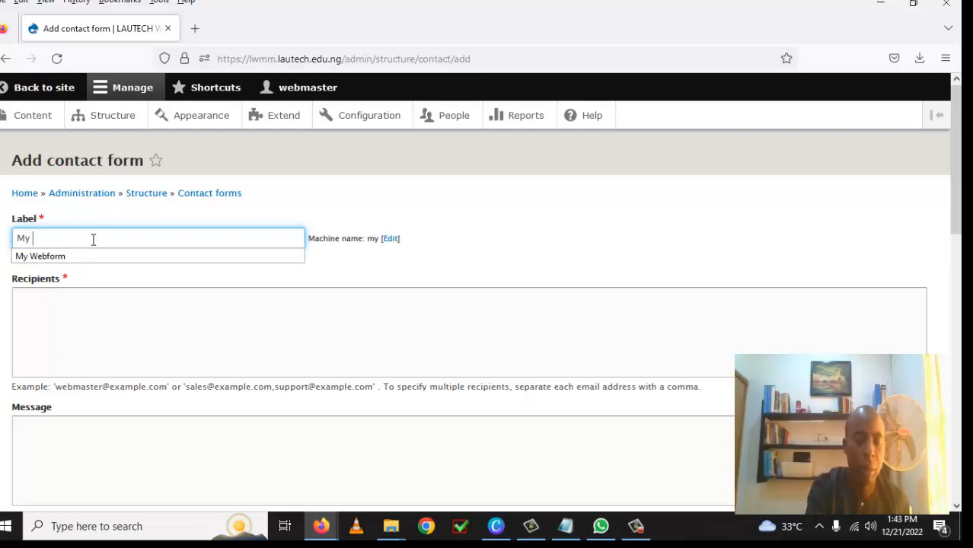
text( Depa)
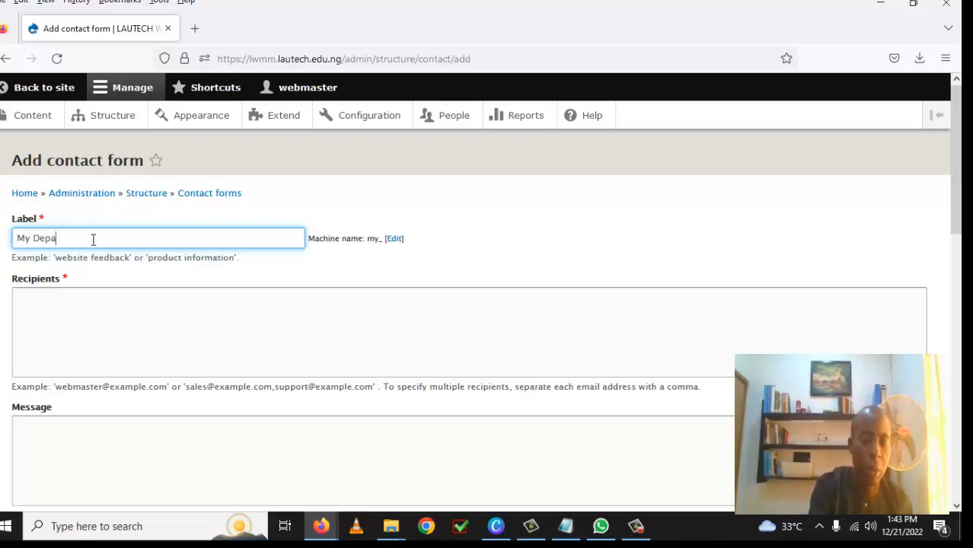
text(rtm)
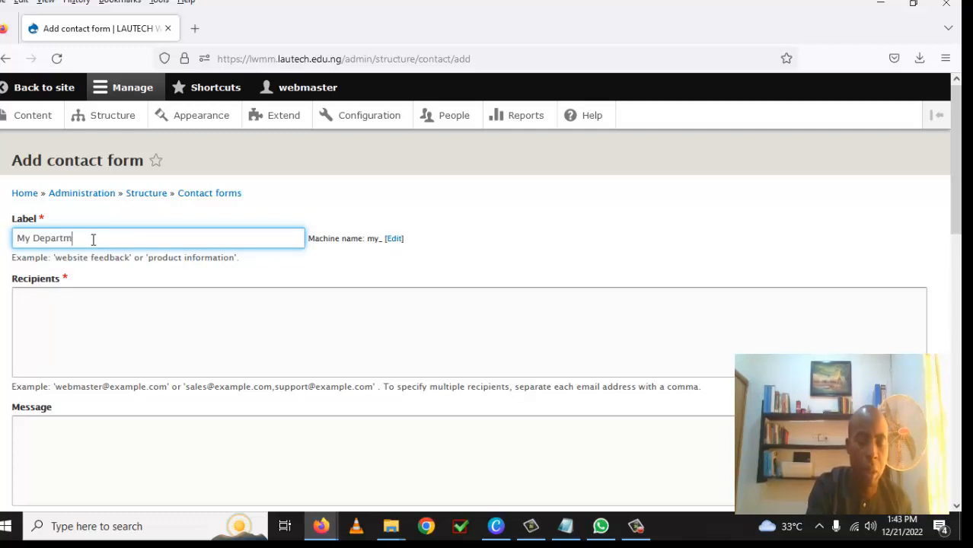
text(ent)
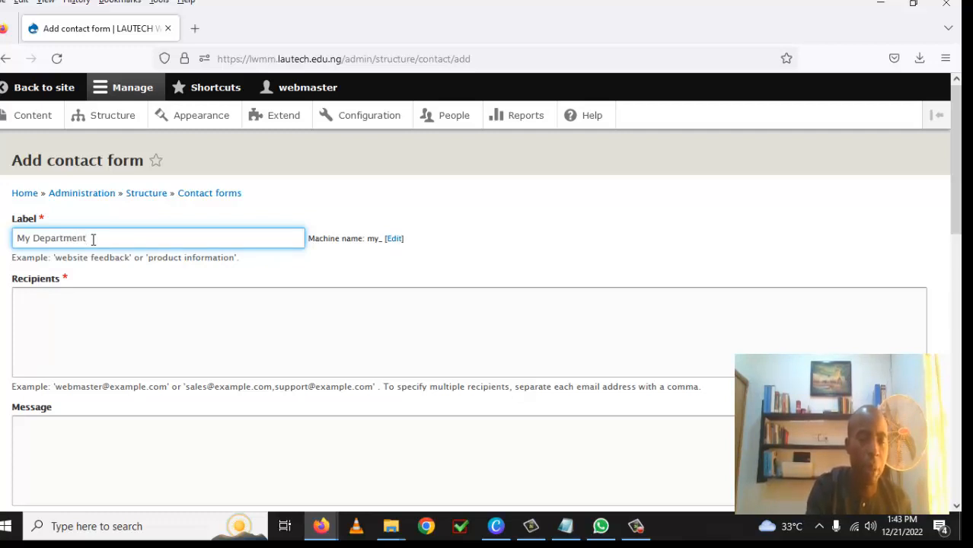
text( courses)
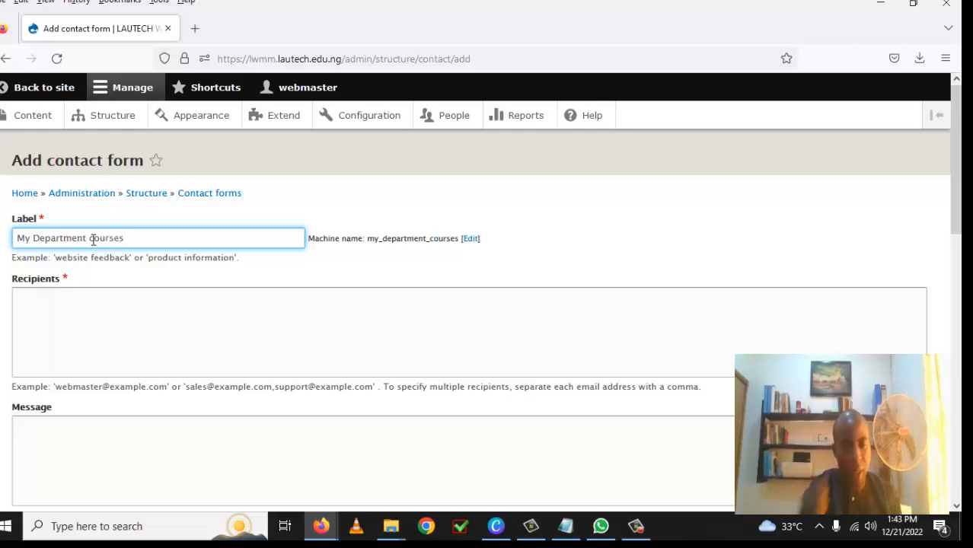
click(40, 239)
key(BackSpace)
text(d)
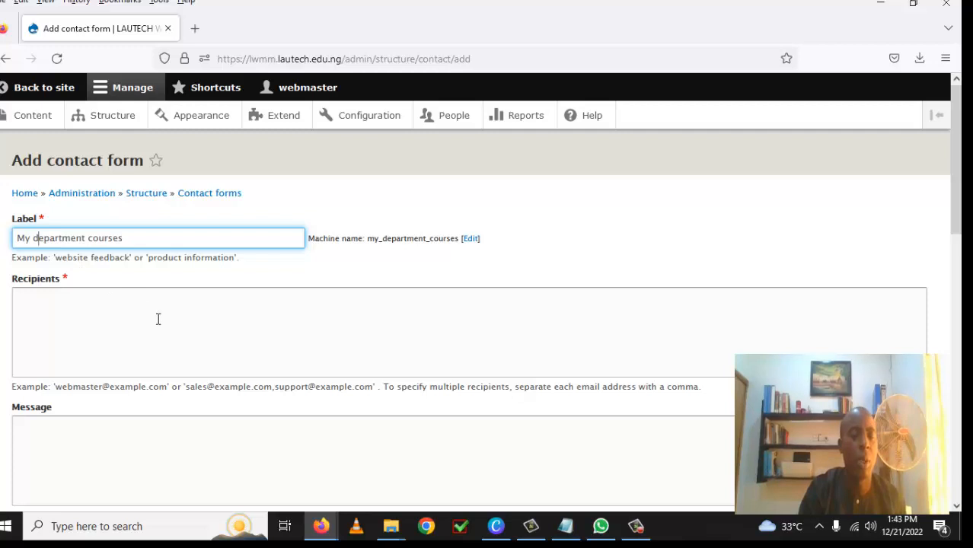
Step: Enter the two recipient e-mail addresses for the form
click(87, 302)
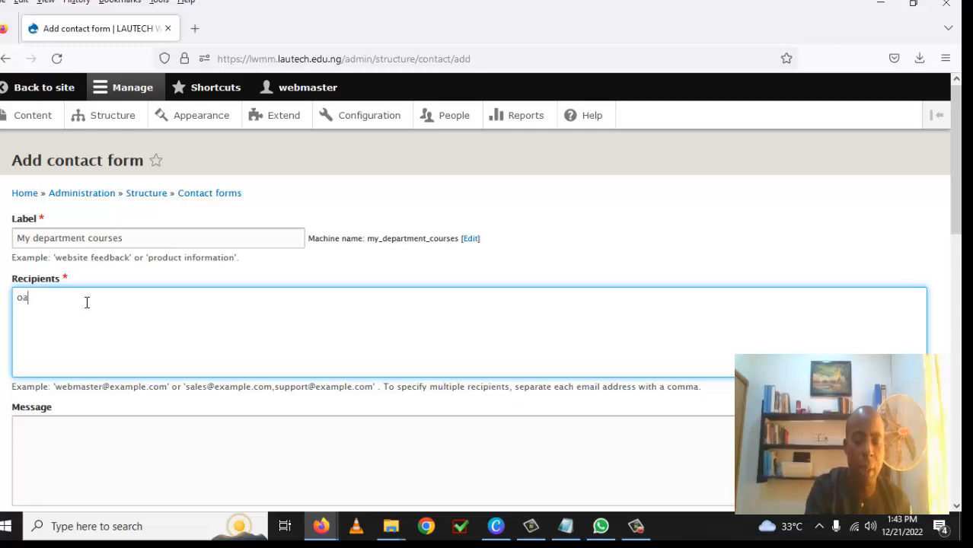
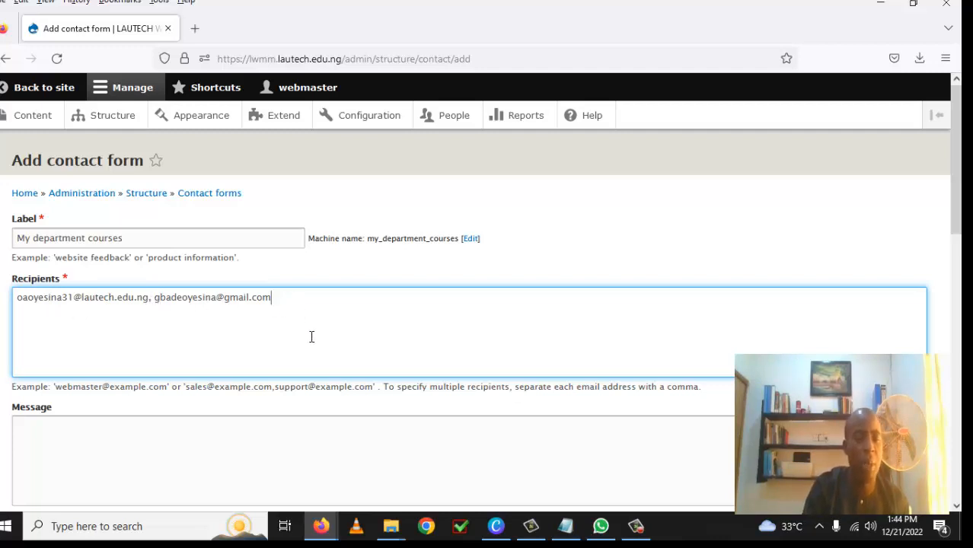
scroll(311, 336, down, 5)
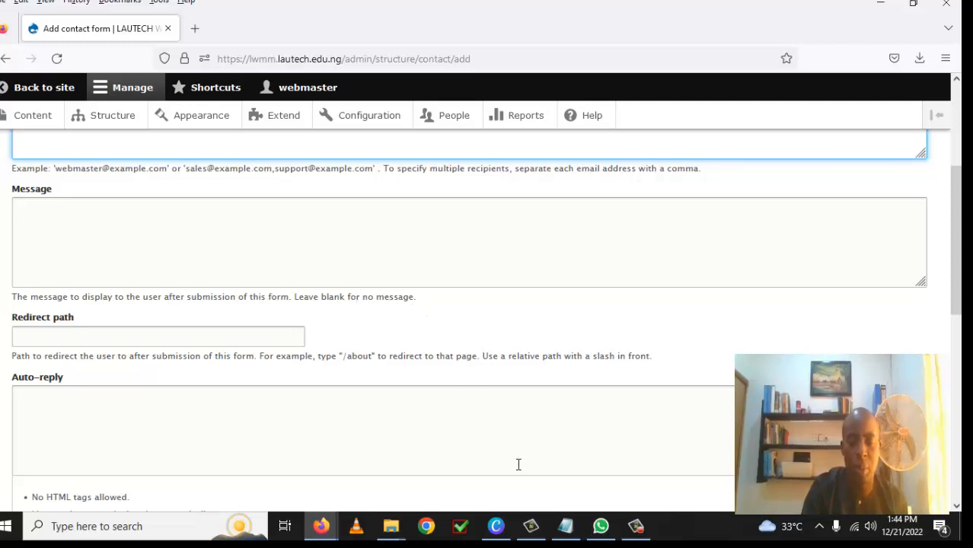
Step: Copy the thank-you message line from the Notepad notes
click(565, 526)
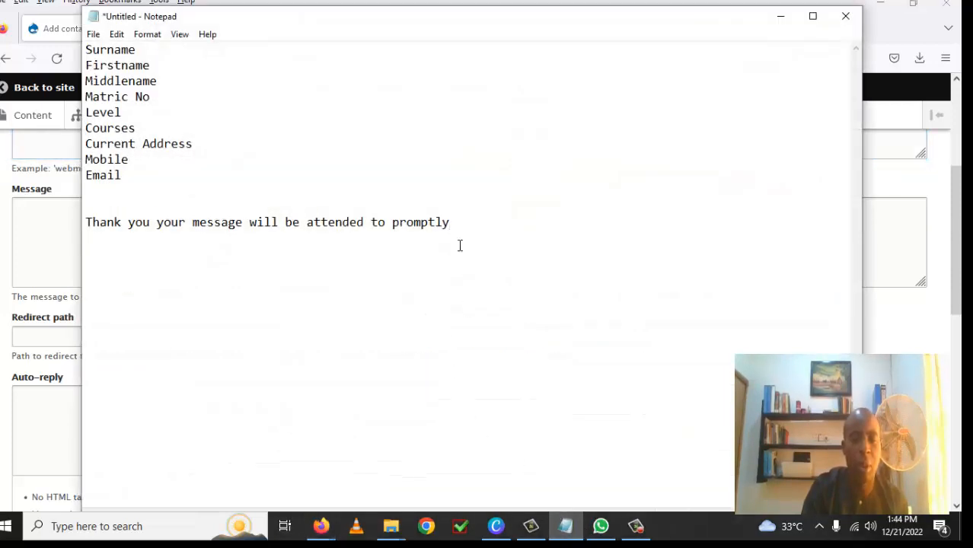
click(144, 248)
triple_click(97, 228)
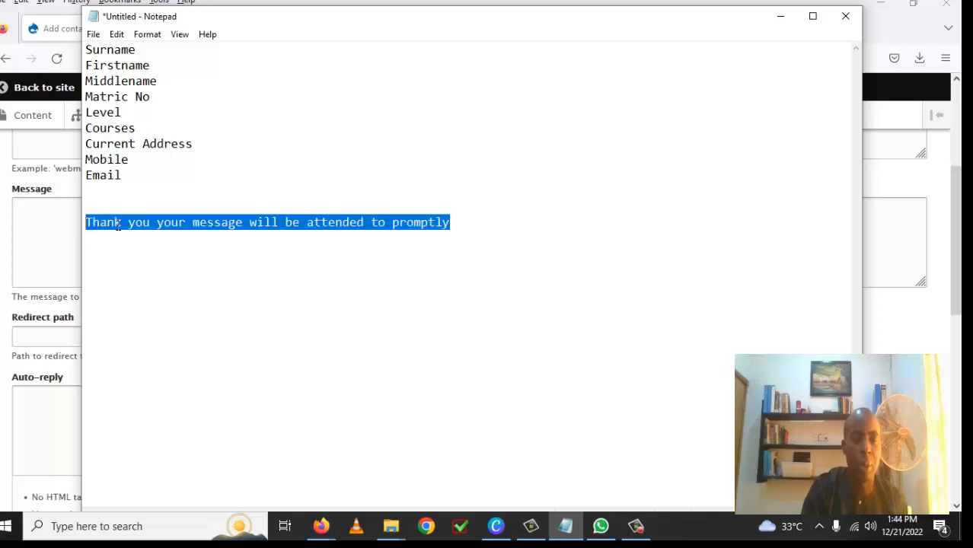
right_click(119, 225)
click(178, 270)
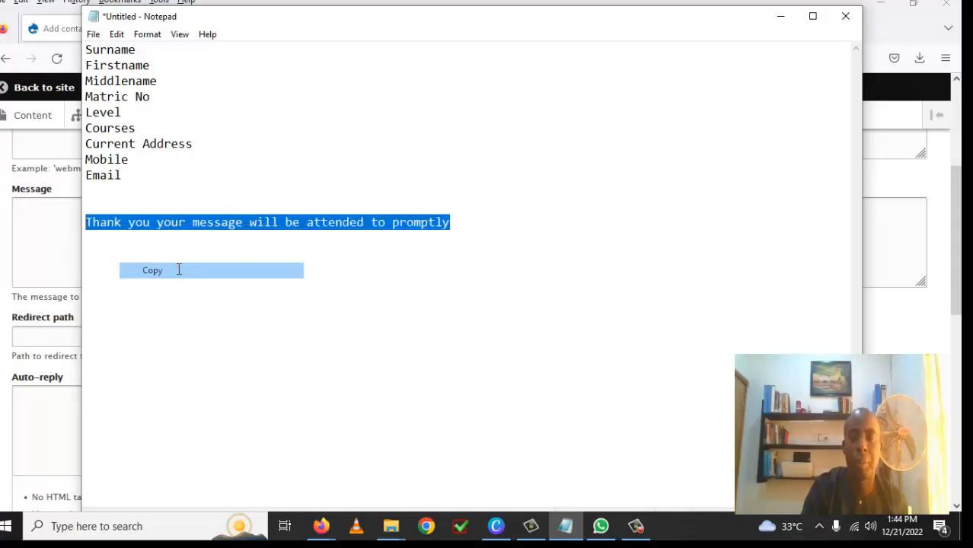
click(780, 16)
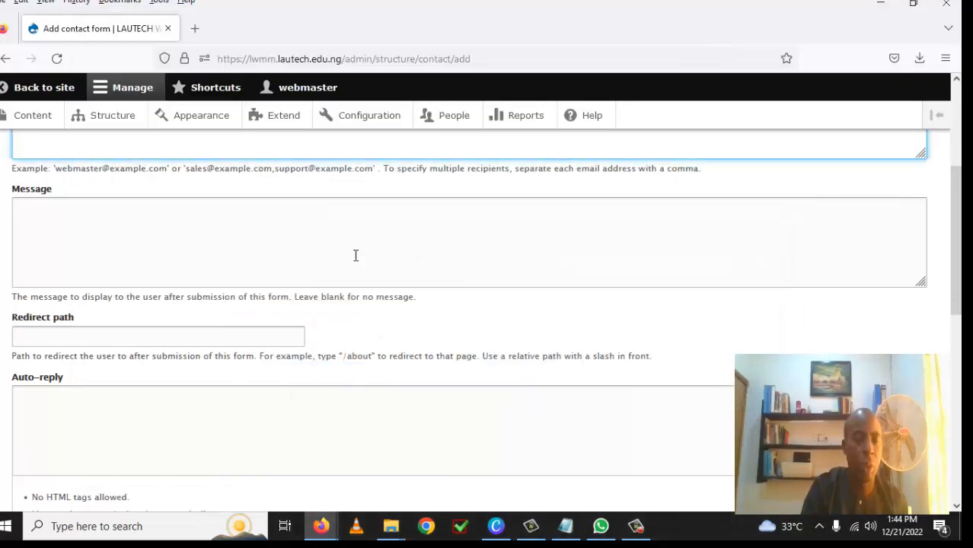
Step: Paste 'Thank you your message will be attended to promptly' into the Message box
click(111, 230)
right_click(109, 228)
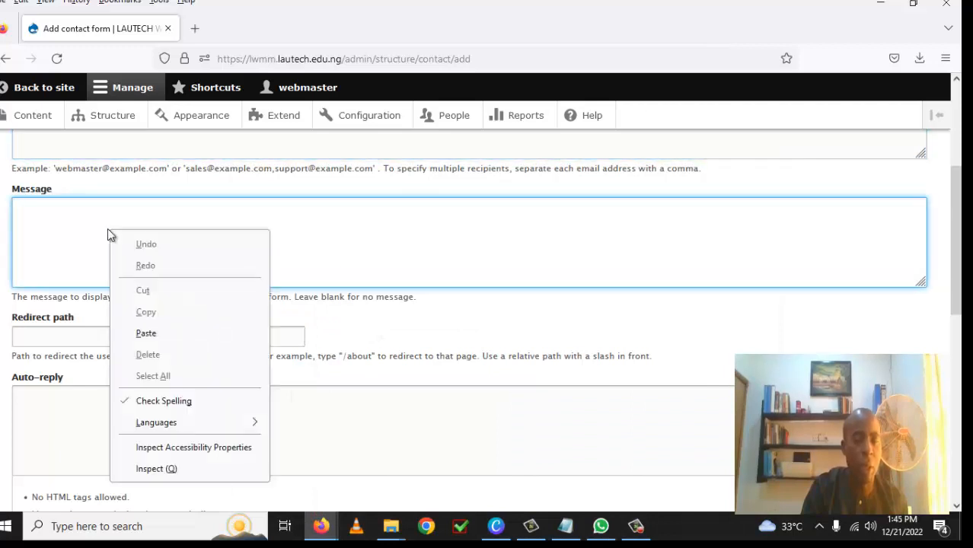
click(145, 332)
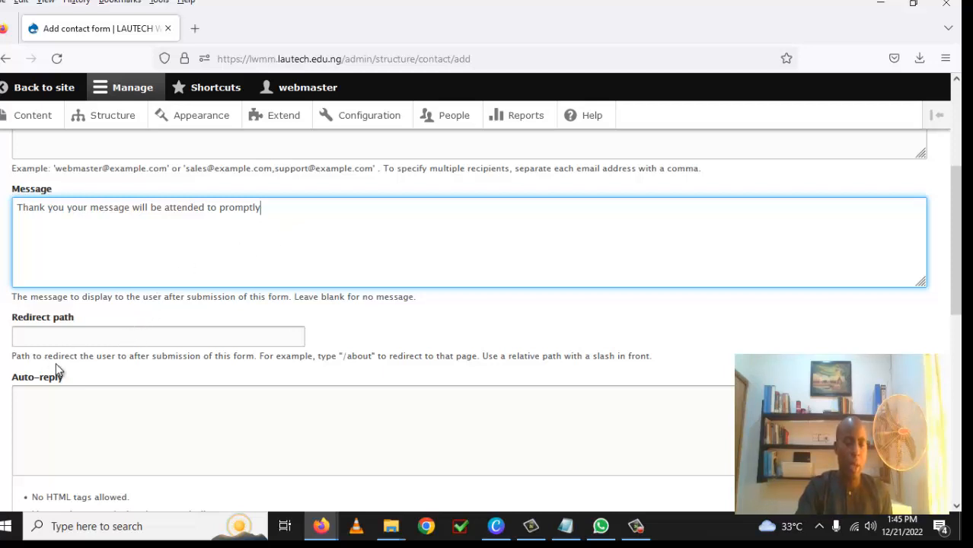
Step: Set the redirect path to /home and save the contact form
click(87, 339)
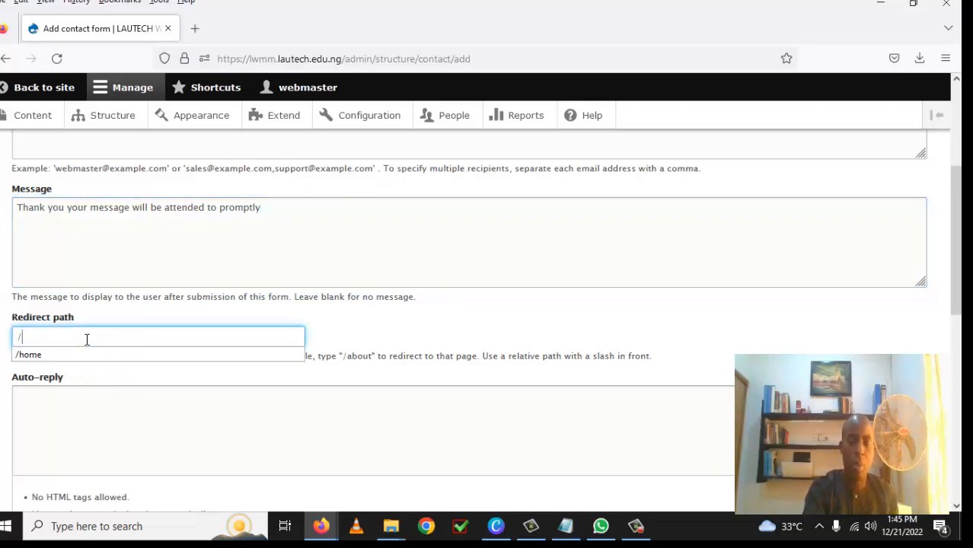
text(/home)
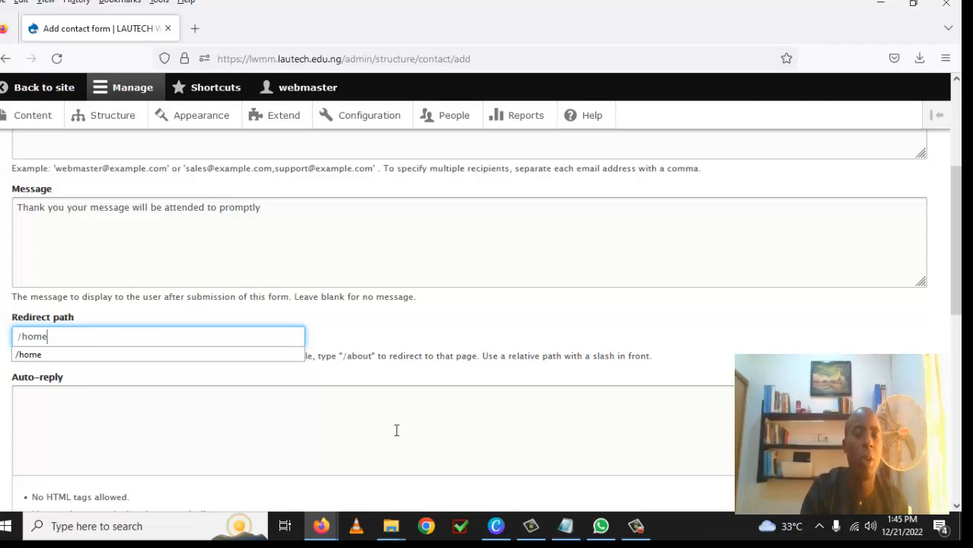
scroll(402, 373, down, 1)
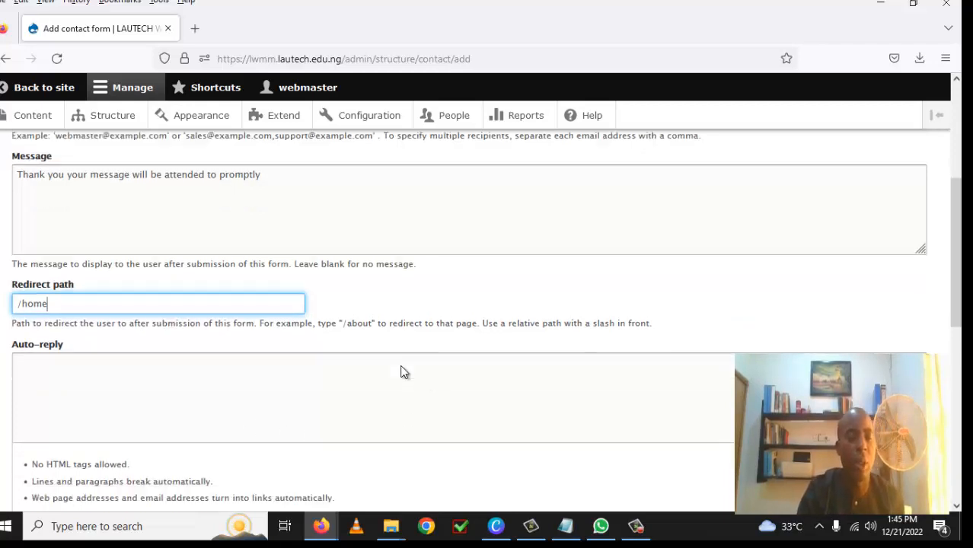
scroll(403, 372, down, 3)
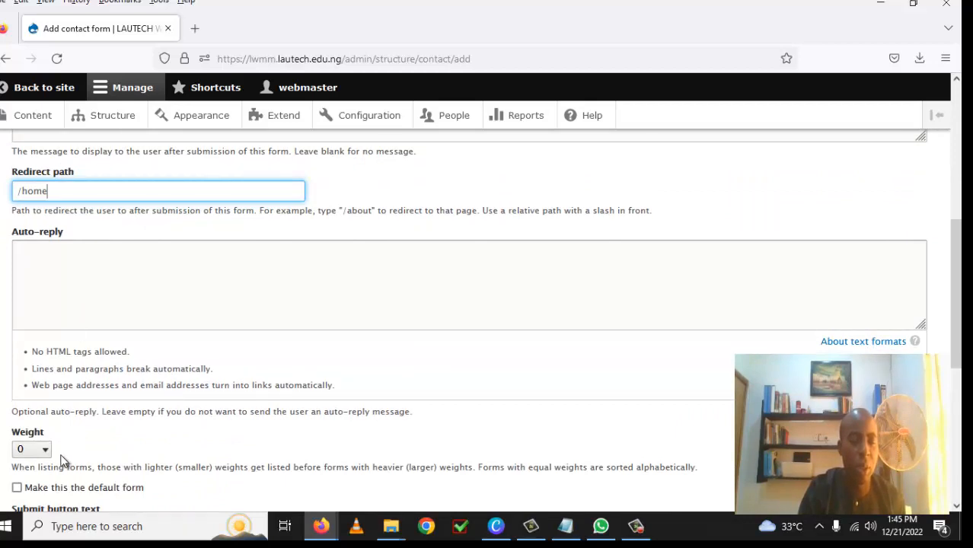
scroll(163, 412, down, 4)
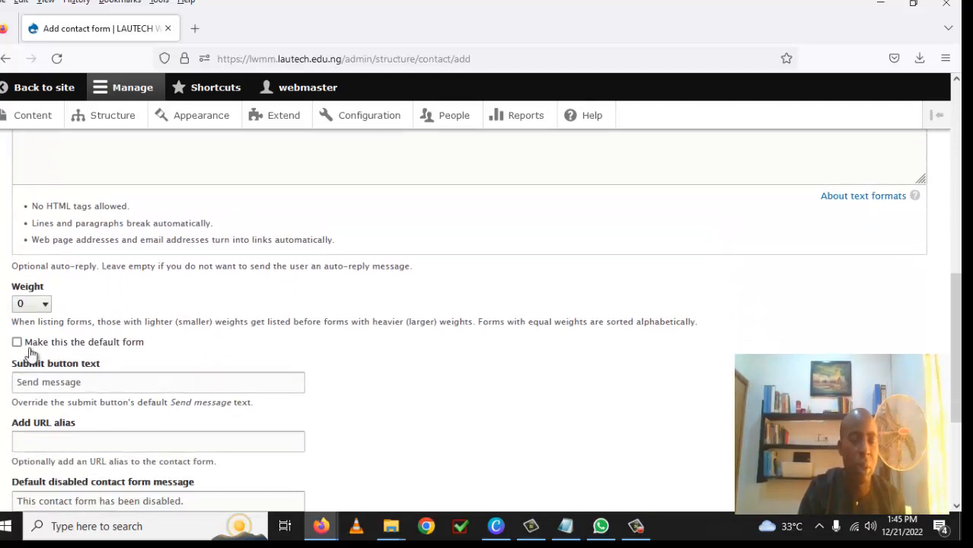
scroll(323, 383, down, 2)
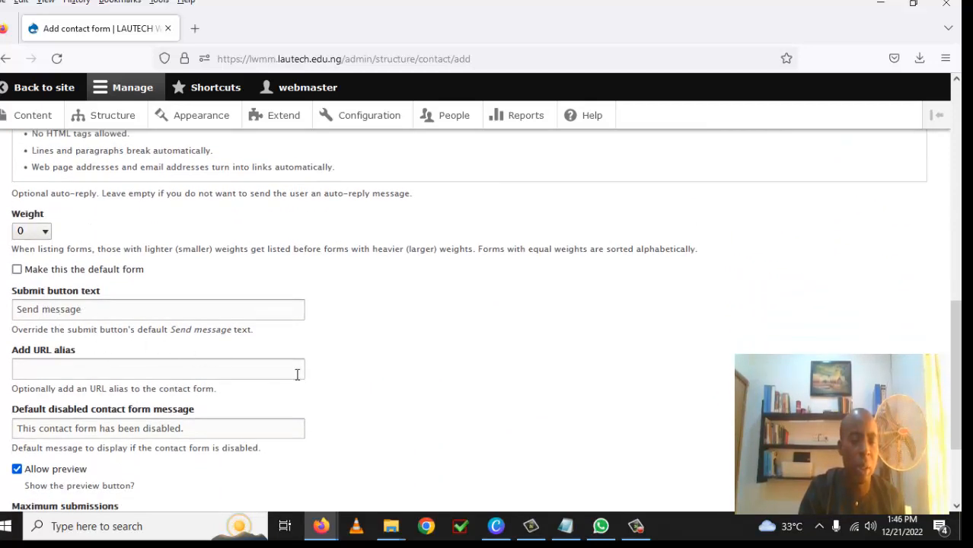
scroll(297, 381, down, 2)
scroll(299, 386, down, 2)
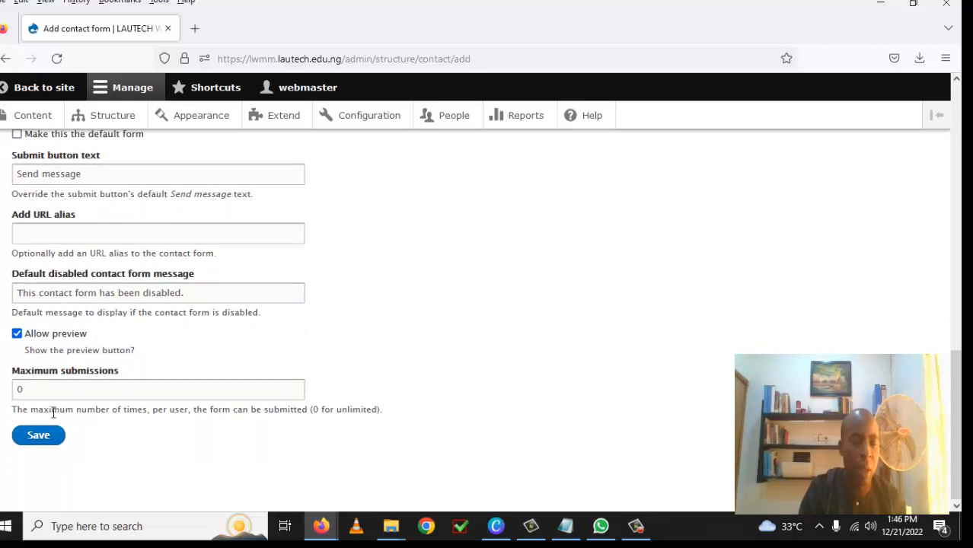
click(42, 439)
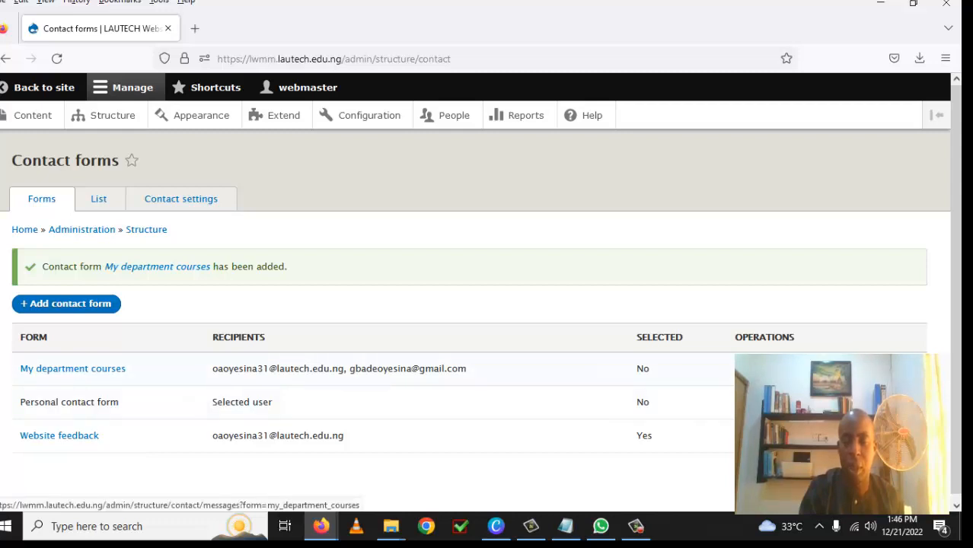
Step: Check the My department courses messages, then open that form's Manage fields page
click(770, 369)
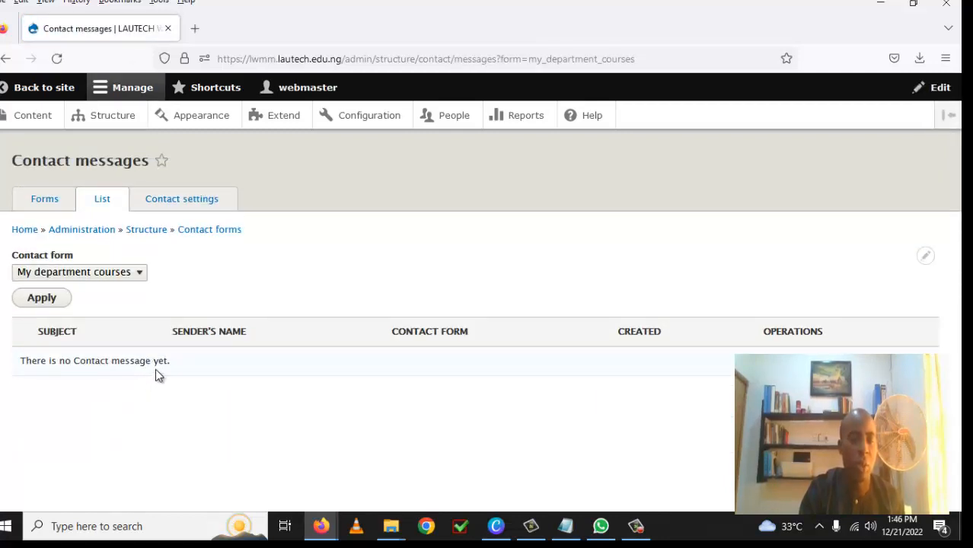
click(196, 238)
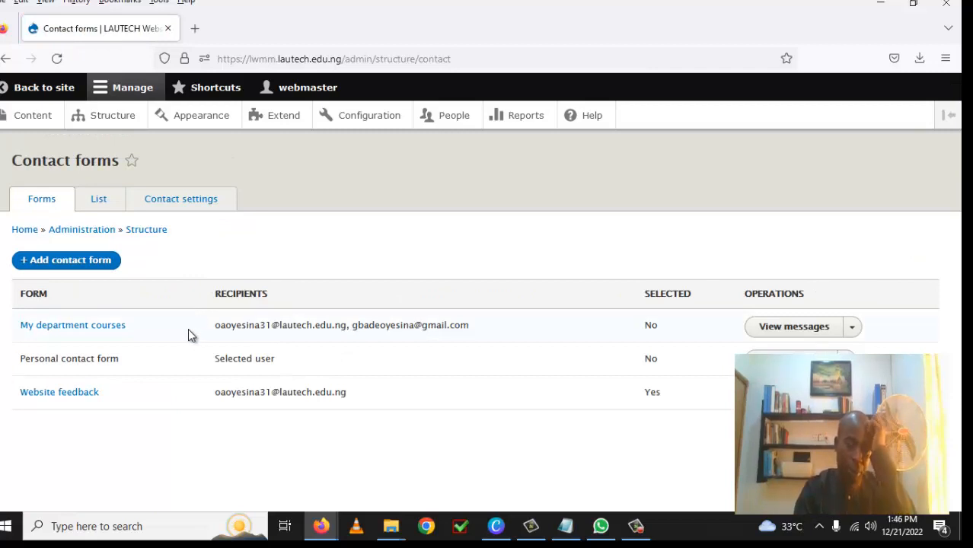
click(852, 329)
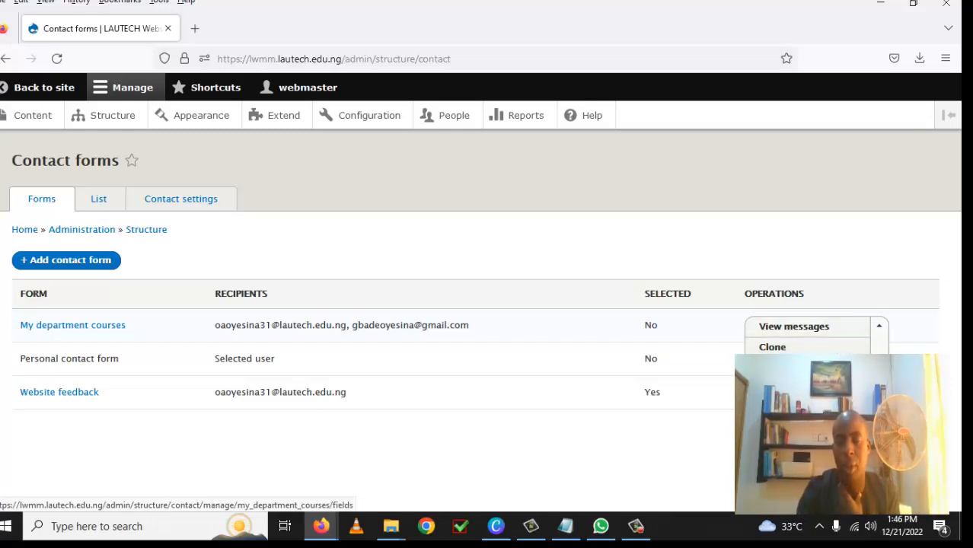
click(795, 388)
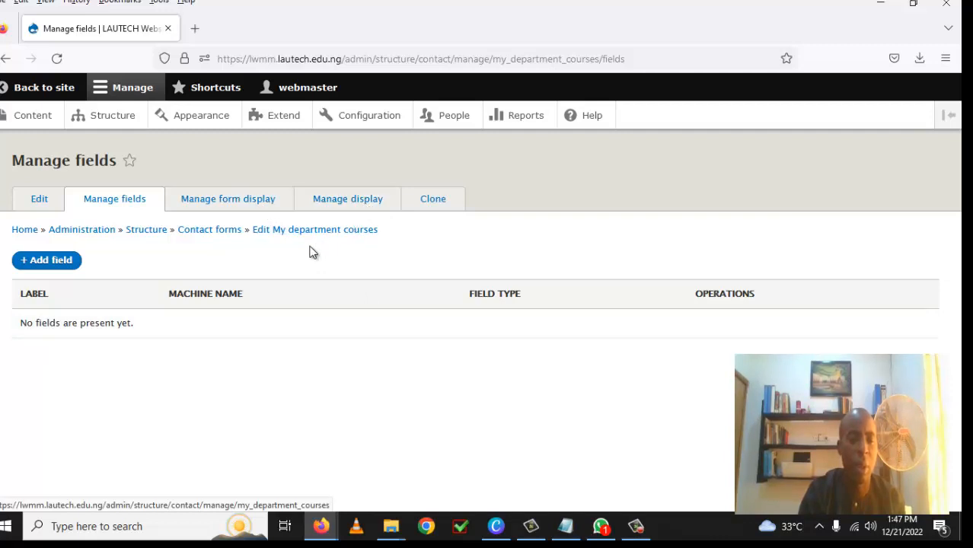
click(247, 204)
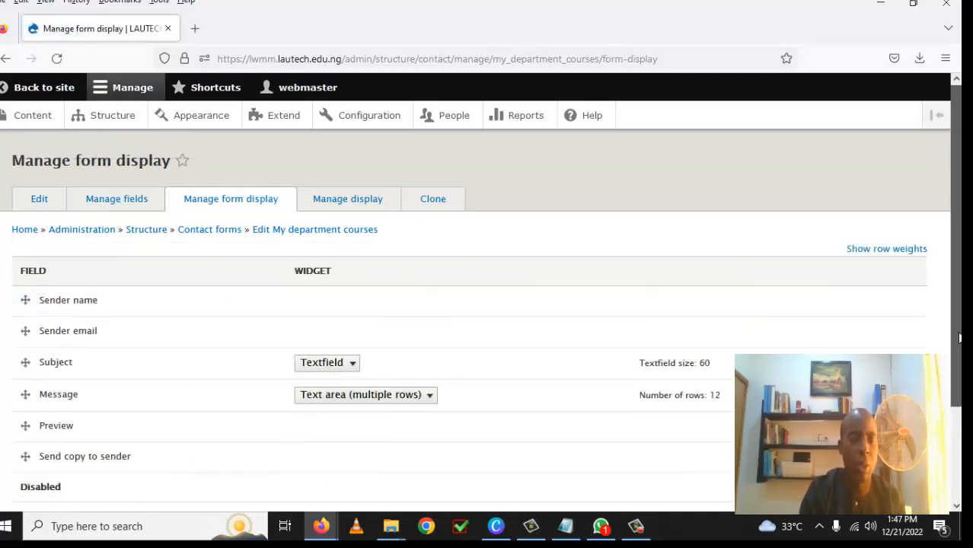
scroll(950, 390, down, 2)
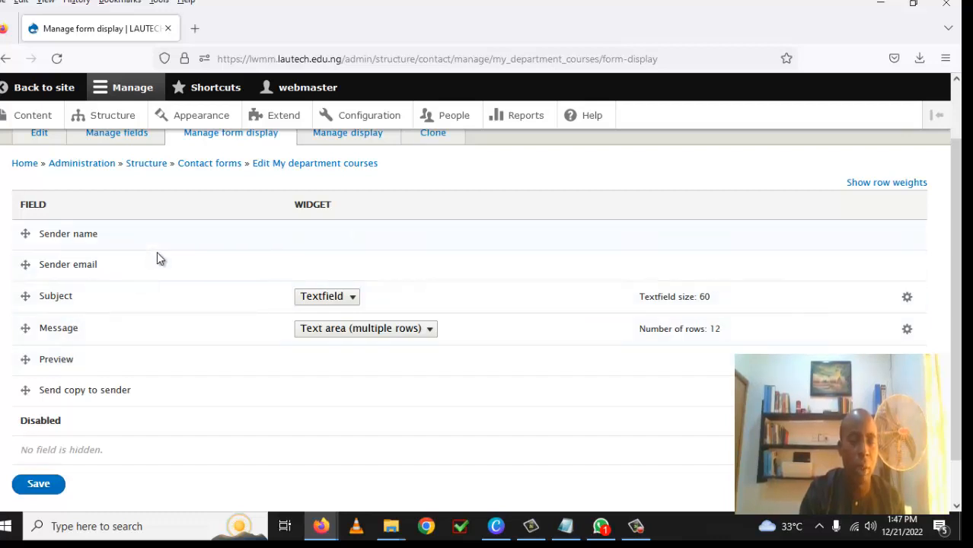
scroll(194, 321, up, 1)
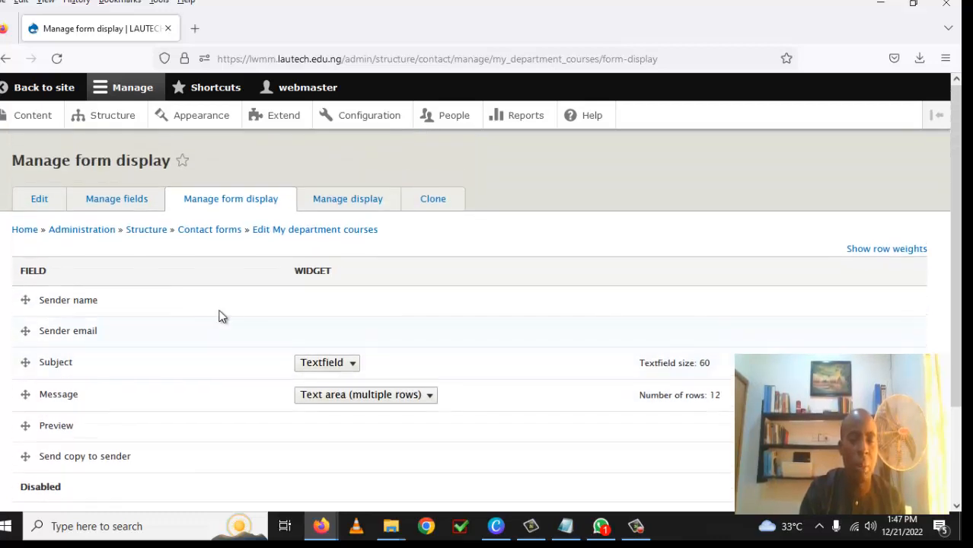
click(344, 207)
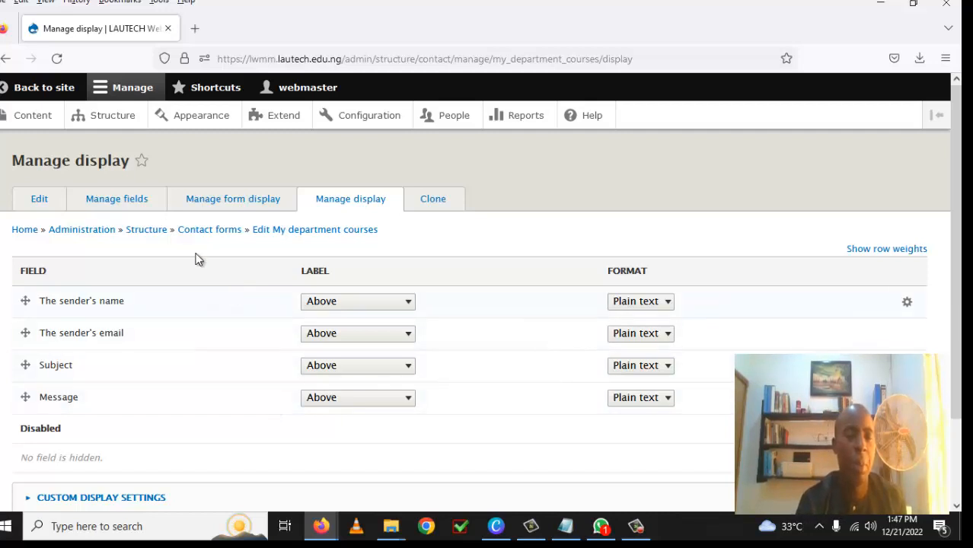
click(122, 201)
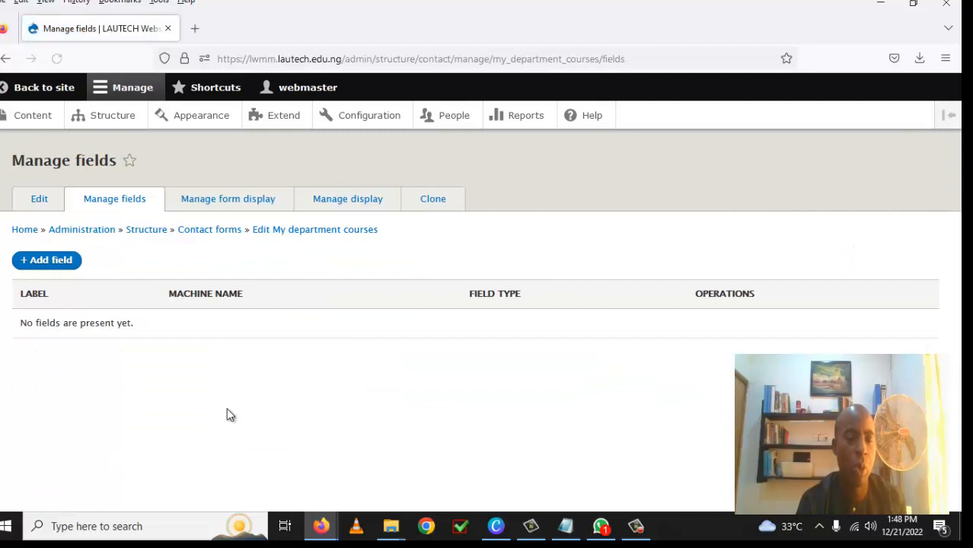
Step: Add a Text (plain) field labelled 'Fullname' to the form
click(56, 261)
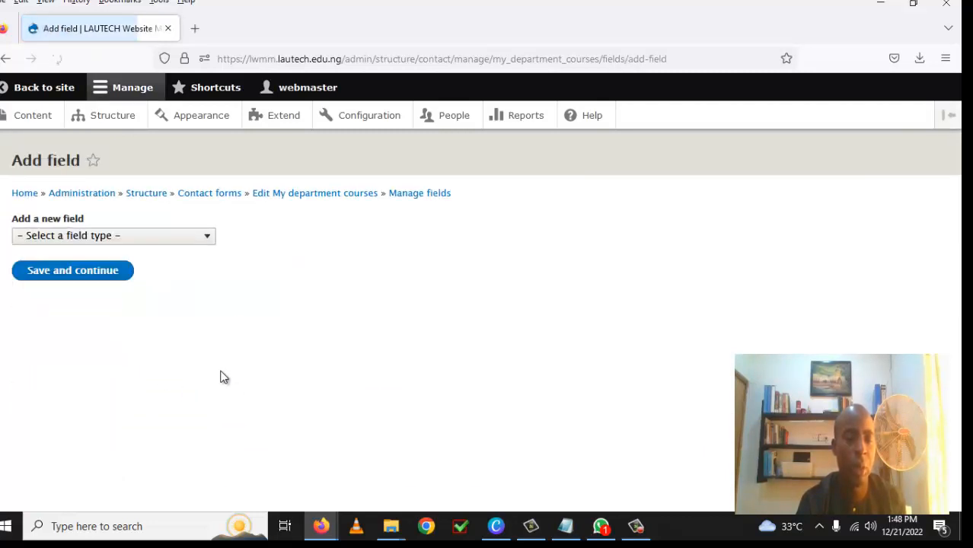
click(207, 240)
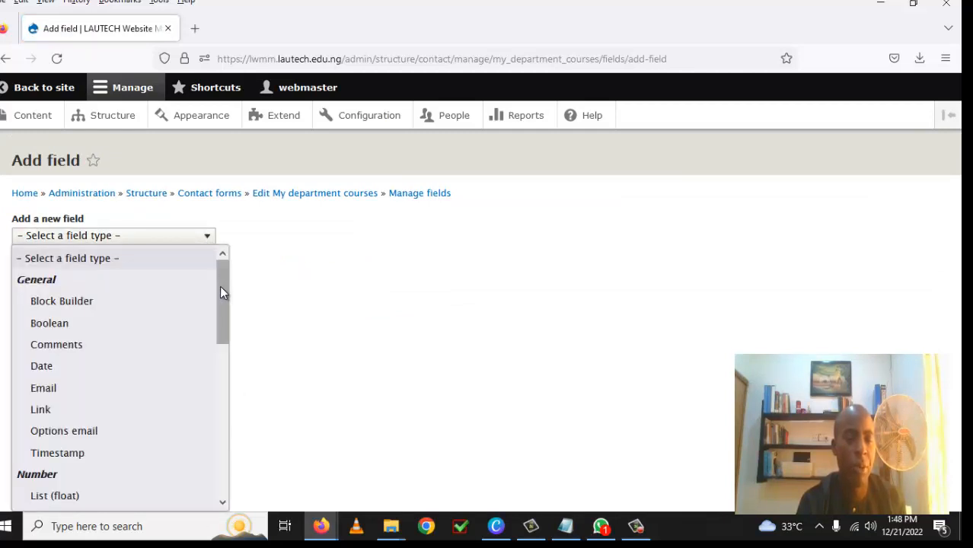
drag(220, 286, 226, 458)
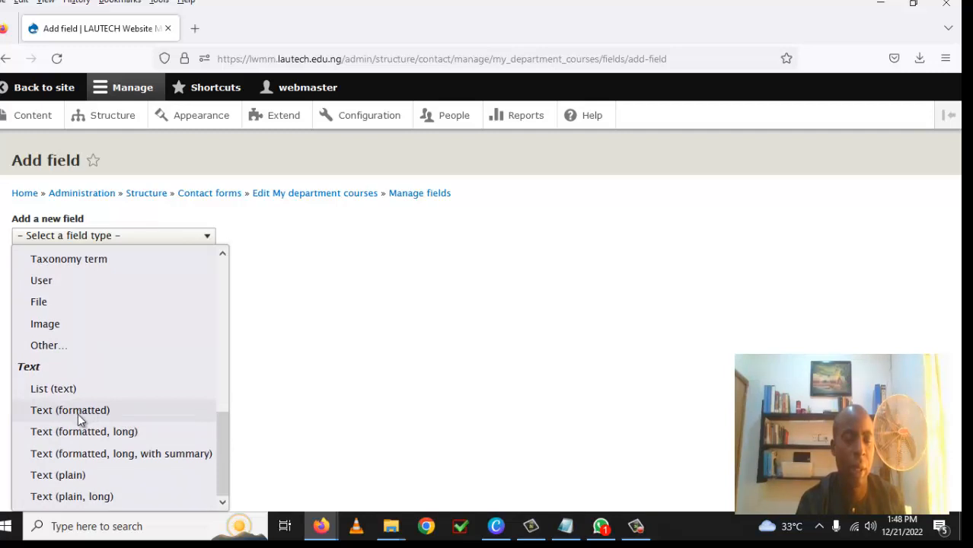
click(70, 475)
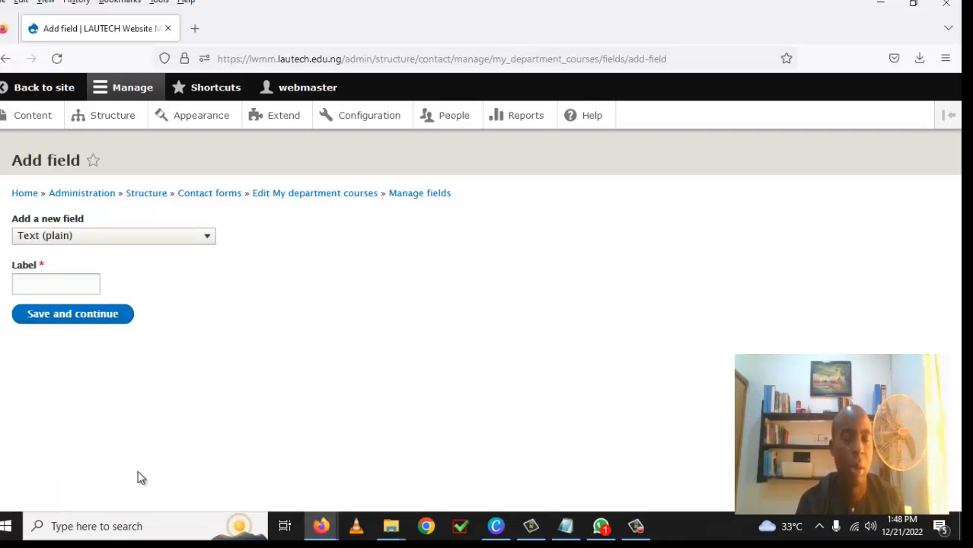
click(26, 285)
text(F)
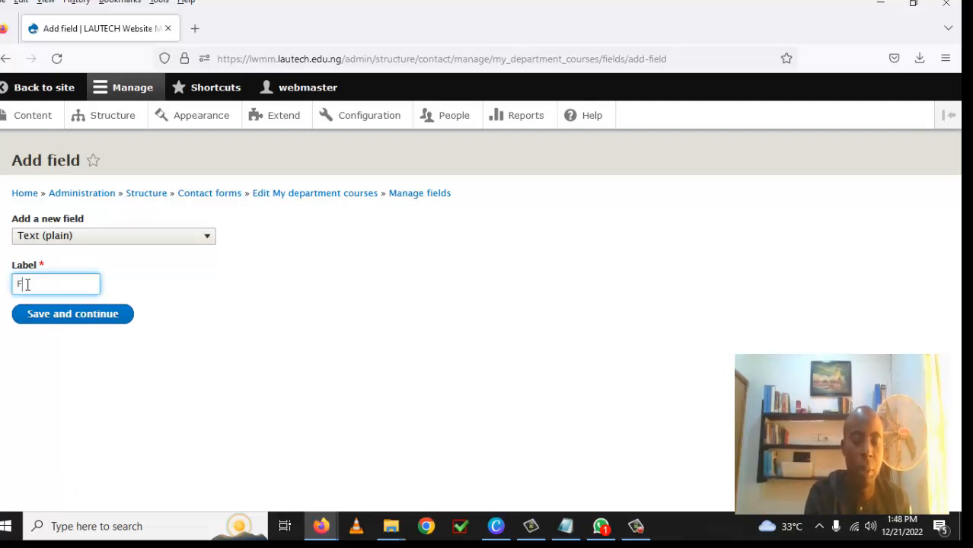
text(ull)
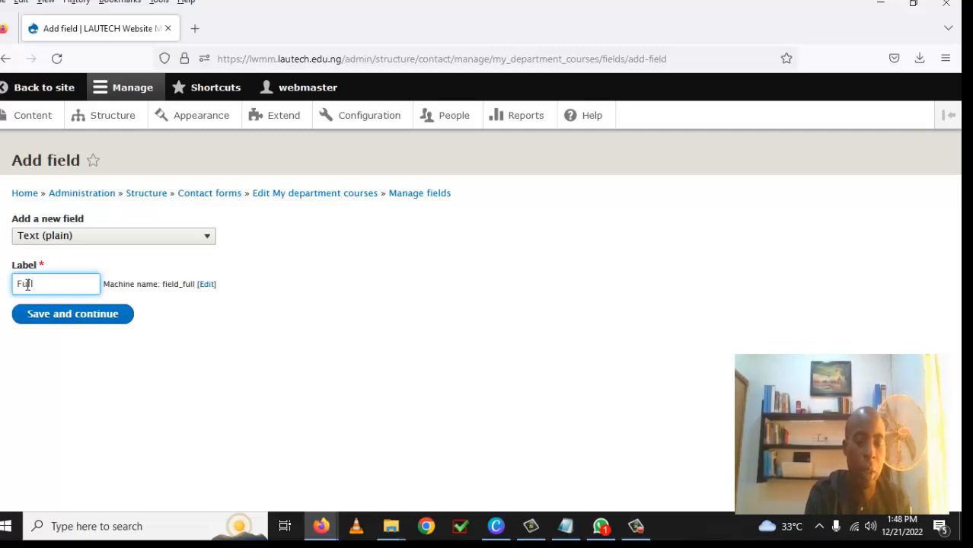
text(name)
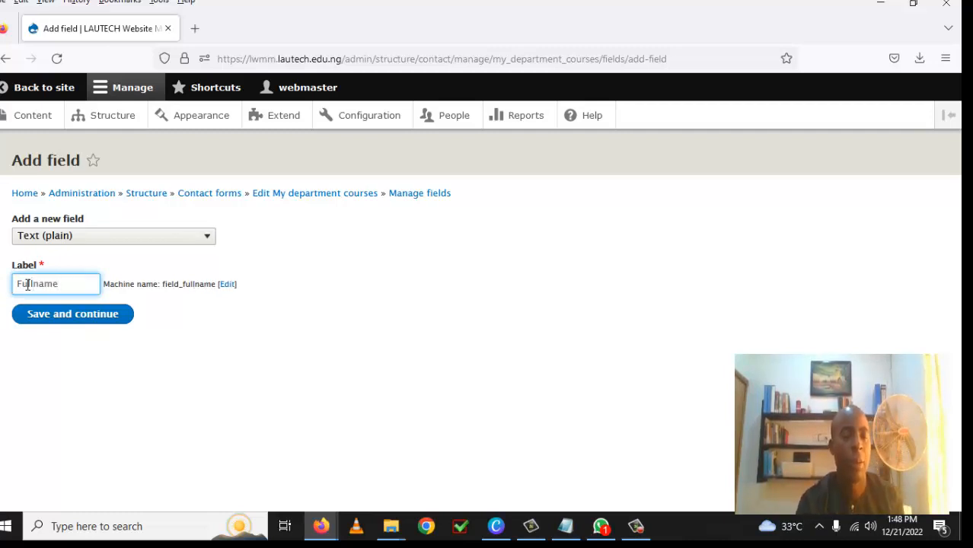
click(77, 321)
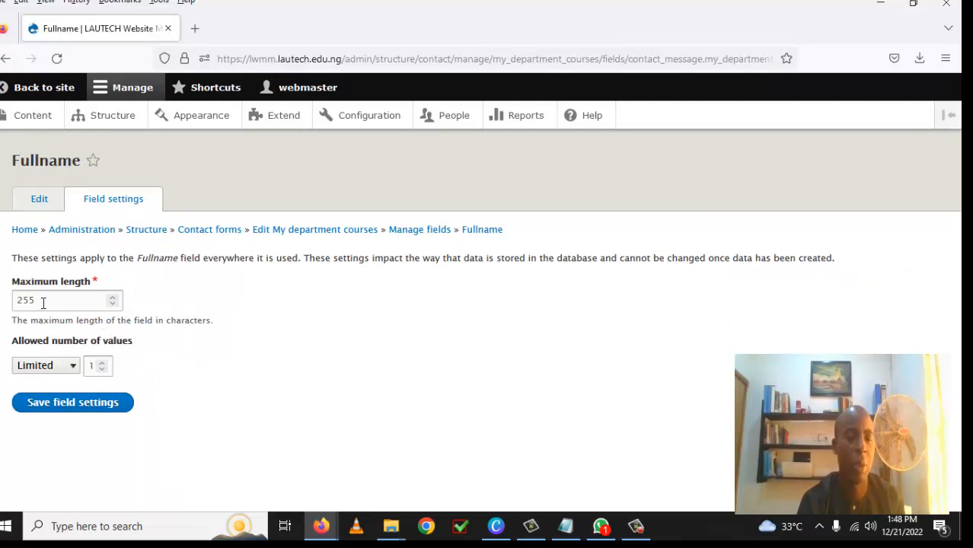
Step: Change the Fullname maximum length from 255 to 100 and save the field settings
drag(43, 303, 15, 306)
text(1)
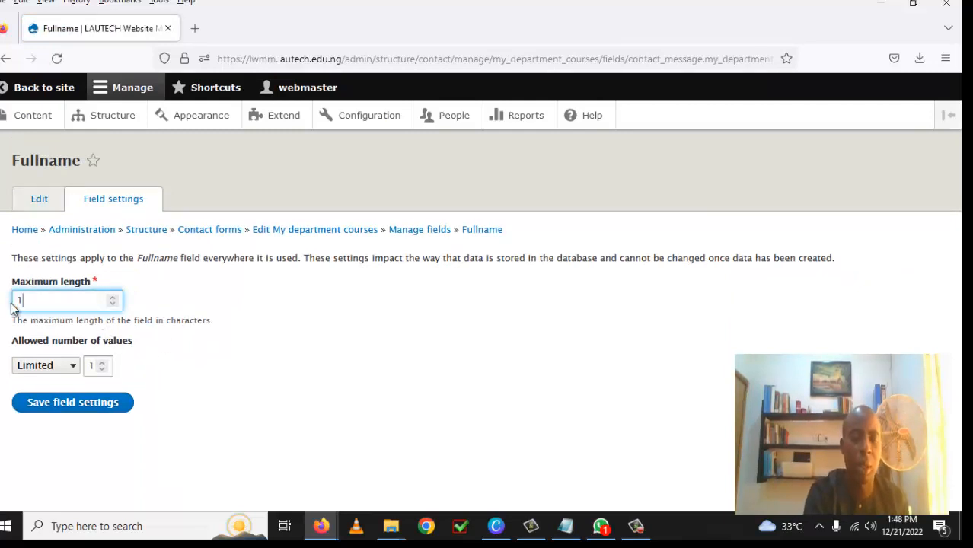
text(00)
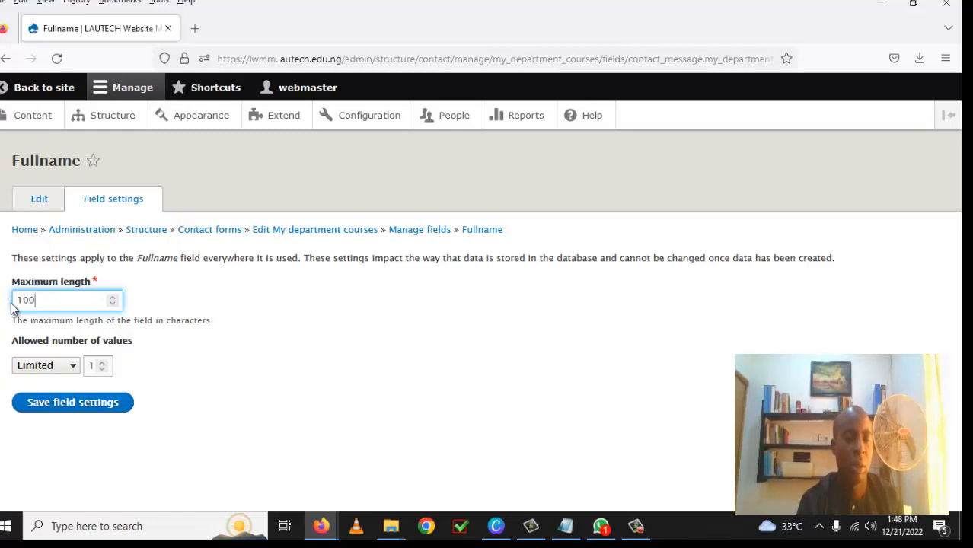
click(81, 410)
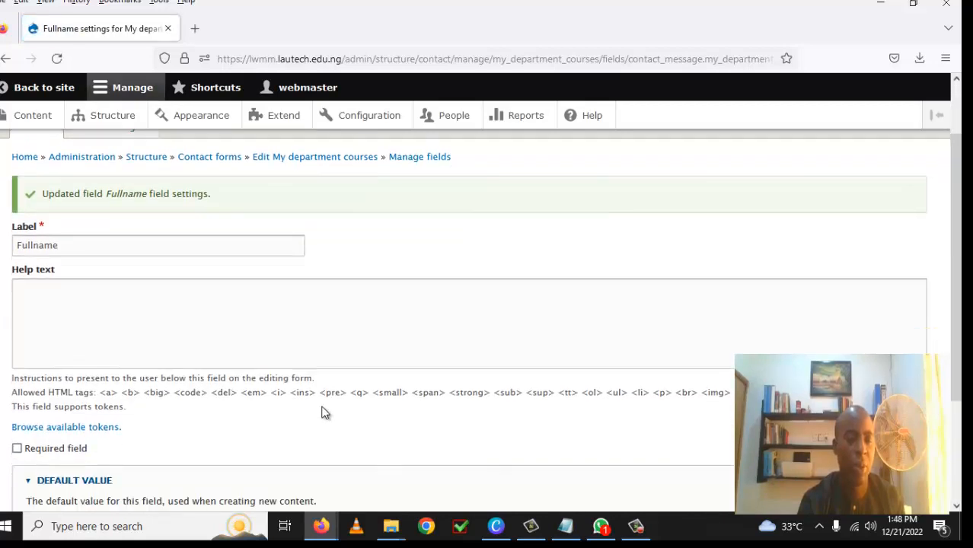
Step: Mark the Fullname field as required and save its settings
scroll(258, 415, down, 2)
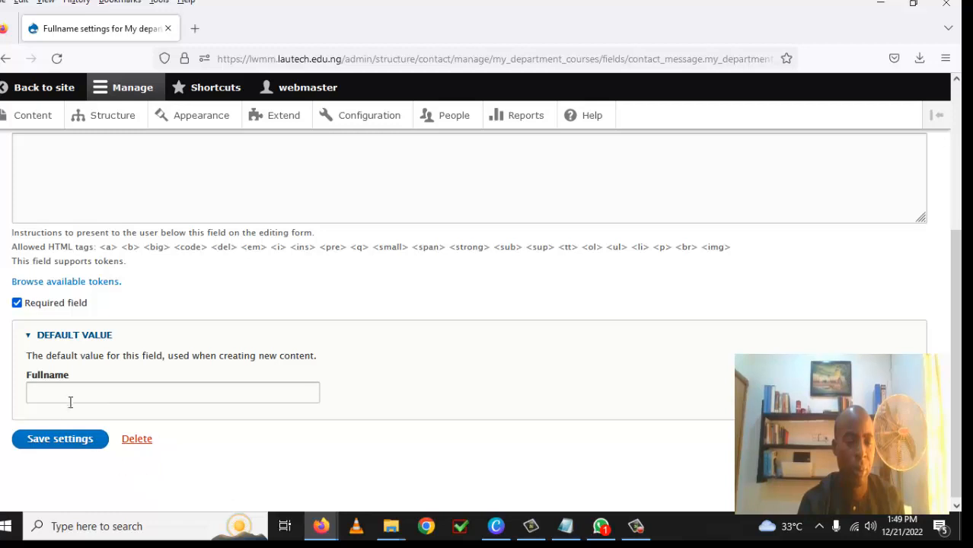
click(78, 439)
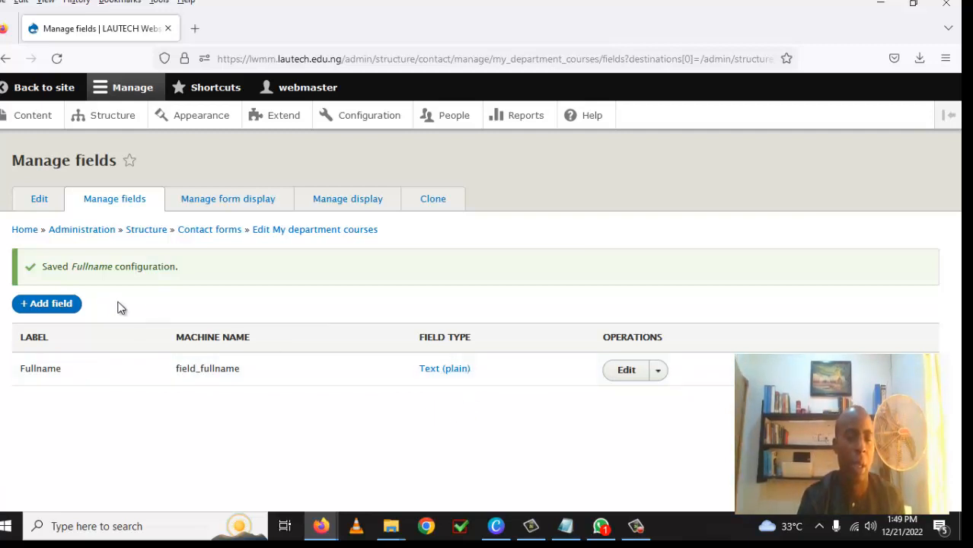
Step: Start a new field and copy the word 'Level' from the Notepad field notes
click(64, 312)
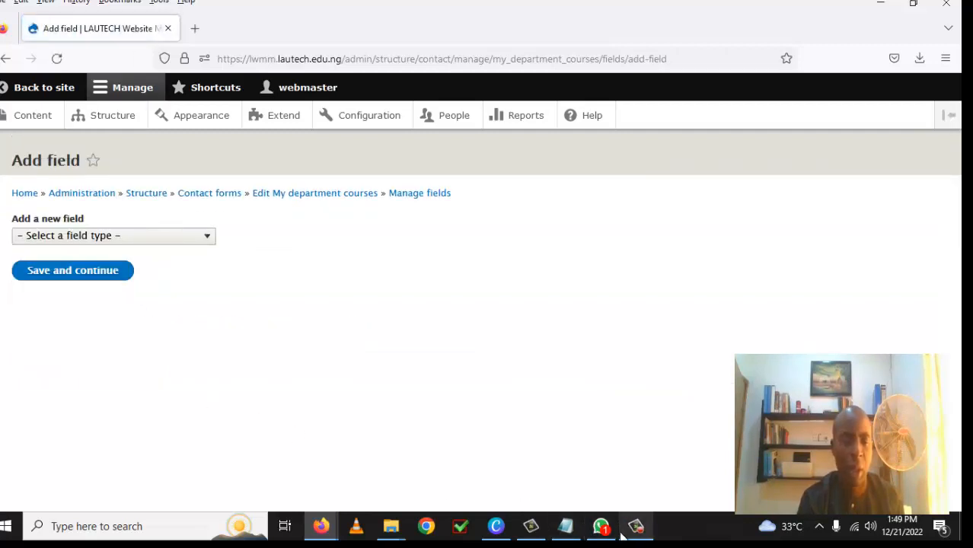
click(565, 530)
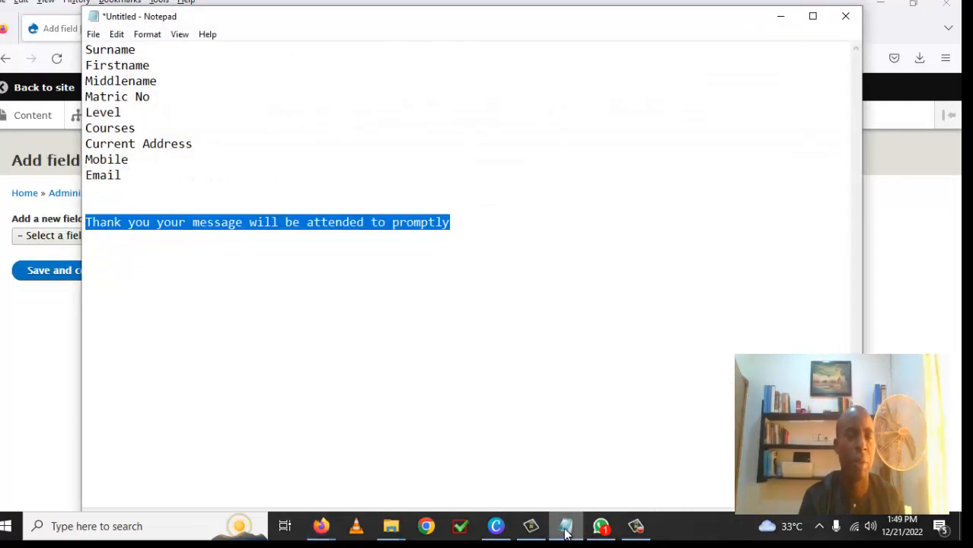
click(140, 129)
drag(129, 112, 69, 116)
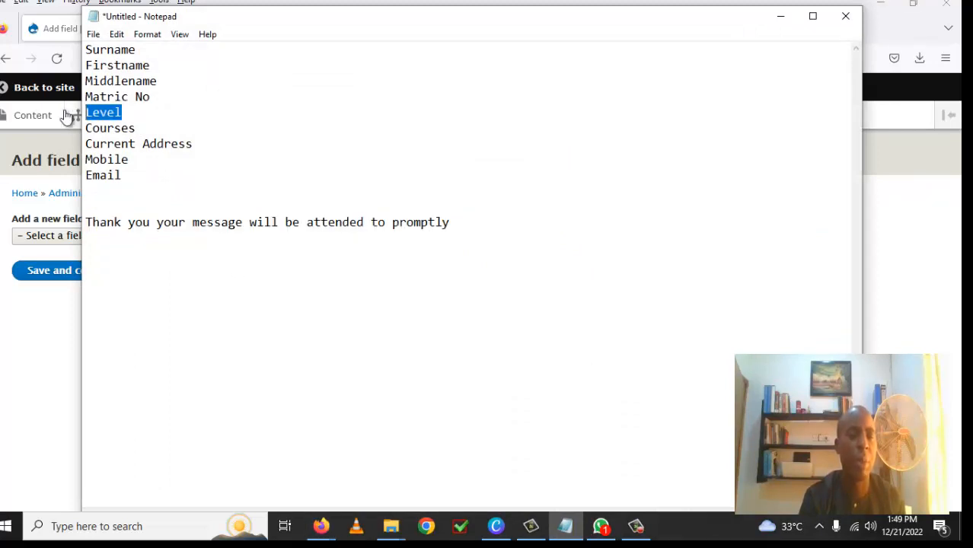
right_click(104, 122)
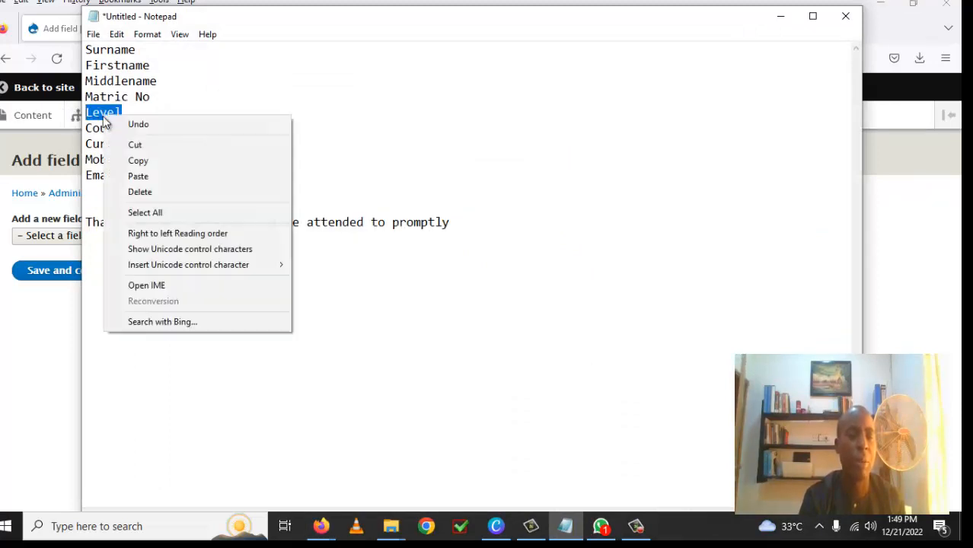
click(143, 161)
click(51, 322)
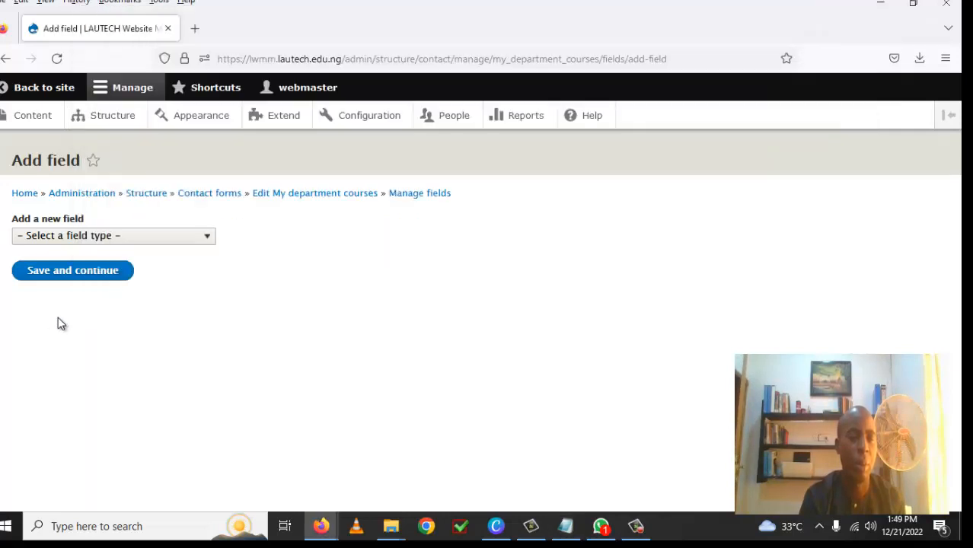
Step: Create a List (text) field labelled 'Level' and continue to its settings
click(203, 240)
drag(223, 294, 189, 462)
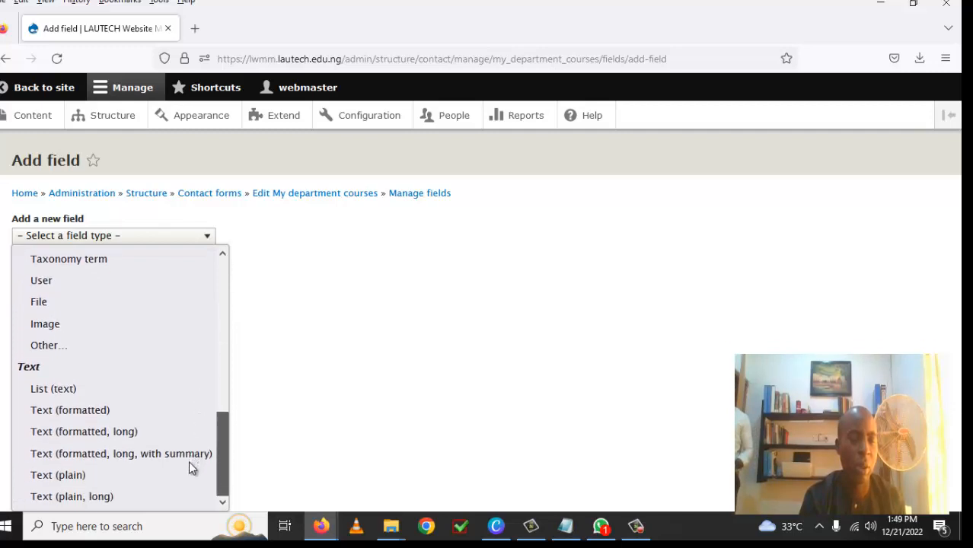
click(65, 392)
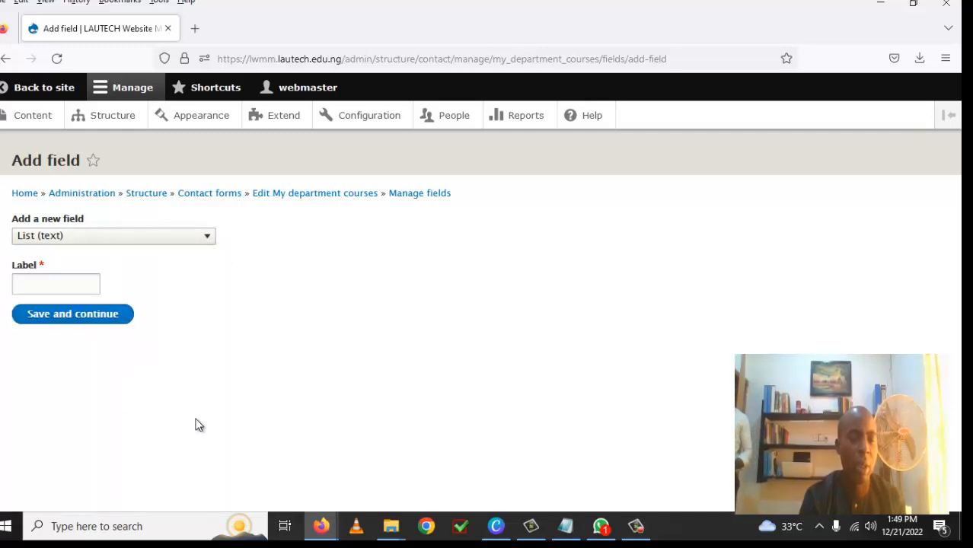
click(67, 284)
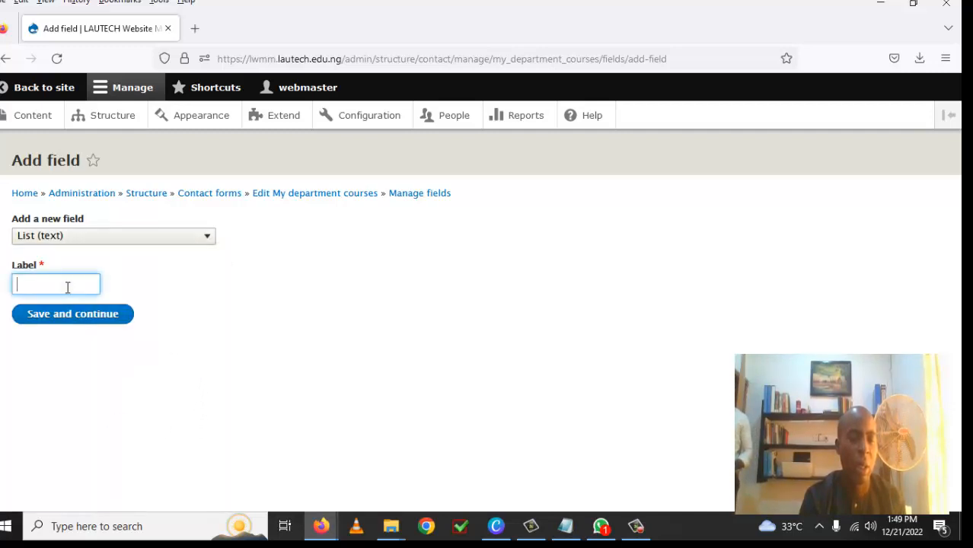
right_click(66, 286)
click(120, 134)
click(86, 320)
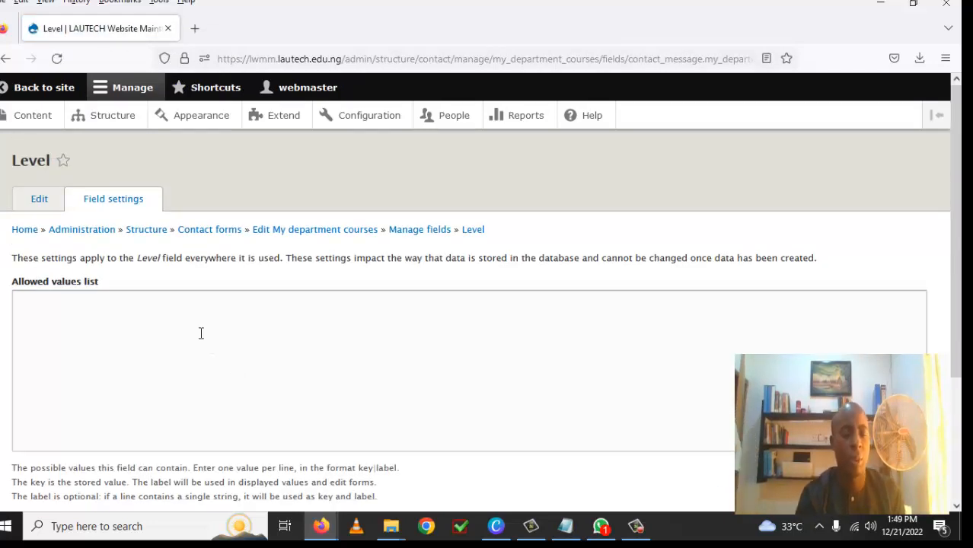
Step: Enter Level allowed values 100, 200, 300, 400, 500, 600 one per line and save
click(192, 308)
text(100)
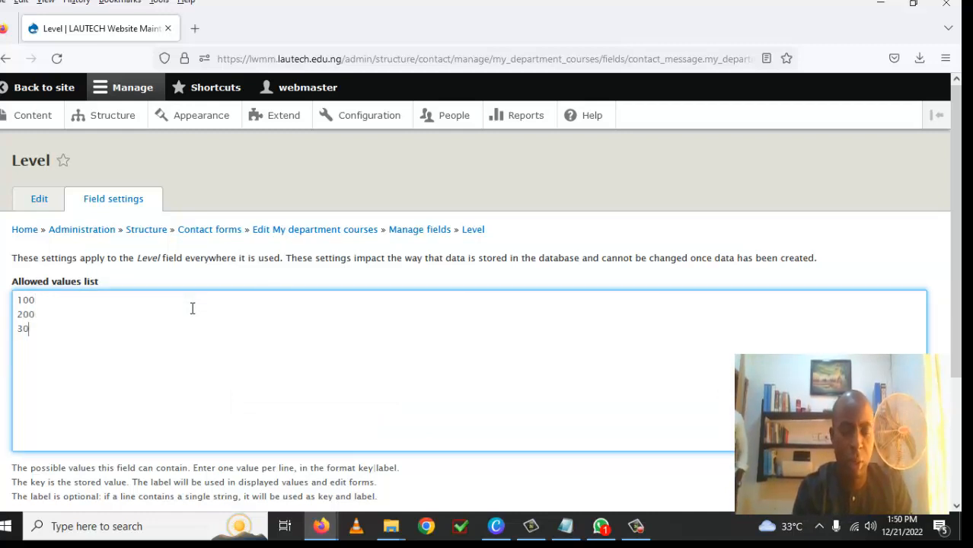
text( 200 300)
key(Return)
text(400)
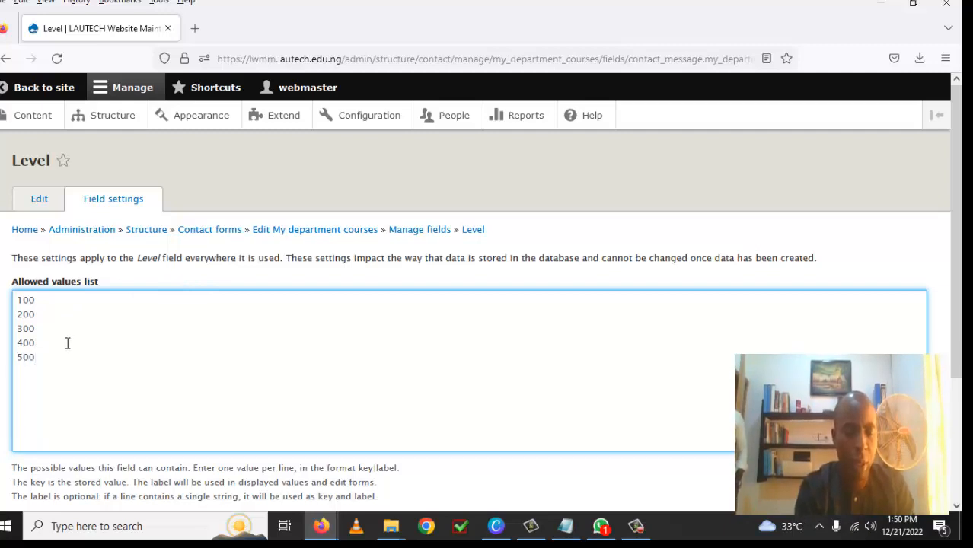
key(Return)
text(600)
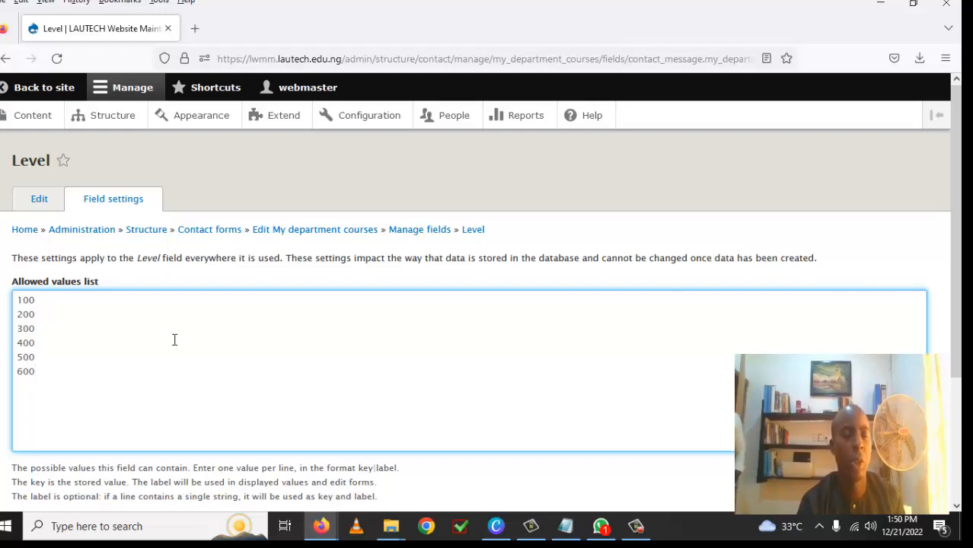
scroll(175, 340, down, 2)
scroll(174, 340, down, 3)
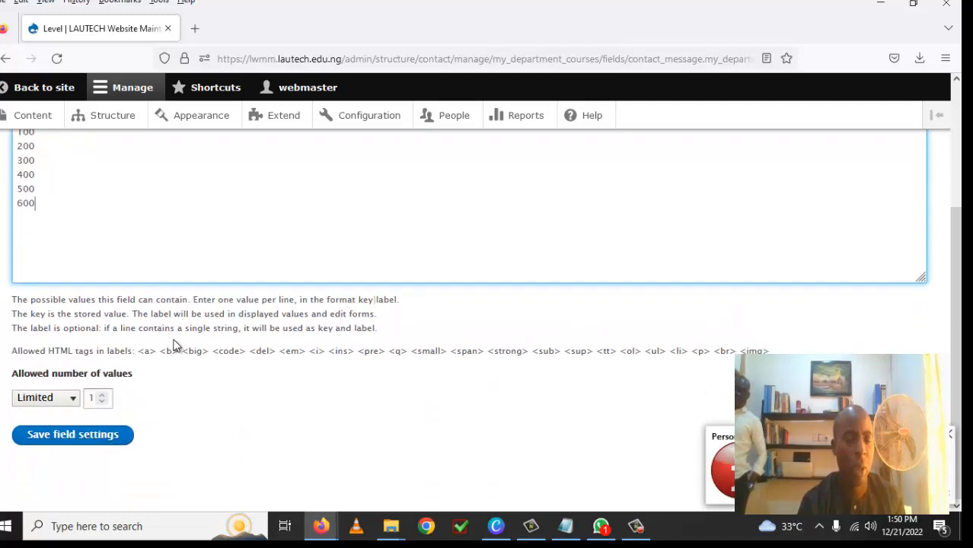
click(79, 444)
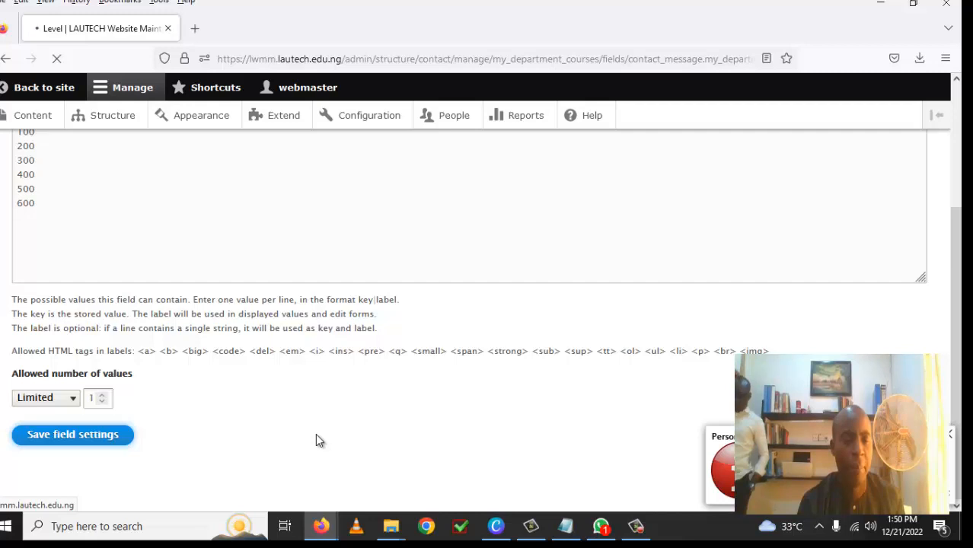
Step: Make the Level field required and save its settings
scroll(285, 414, down, 3)
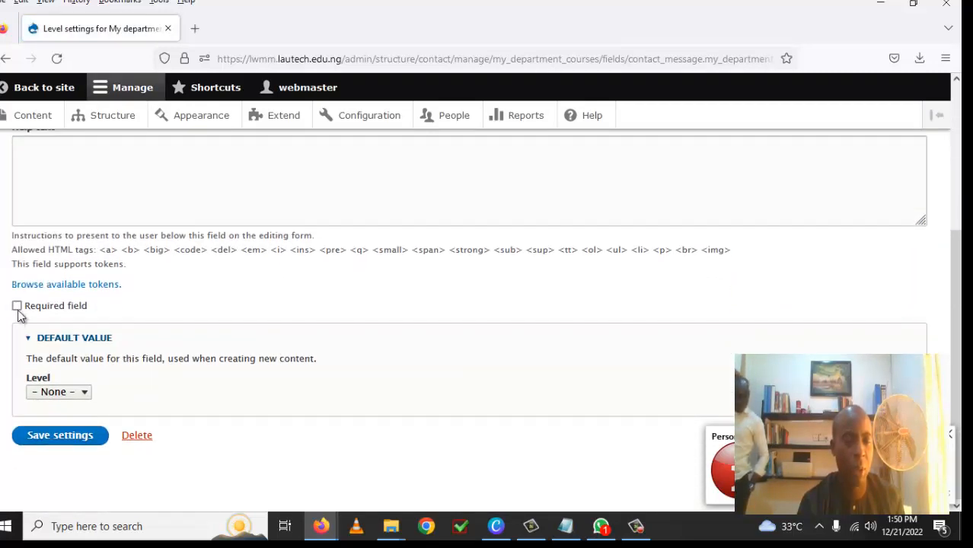
click(16, 306)
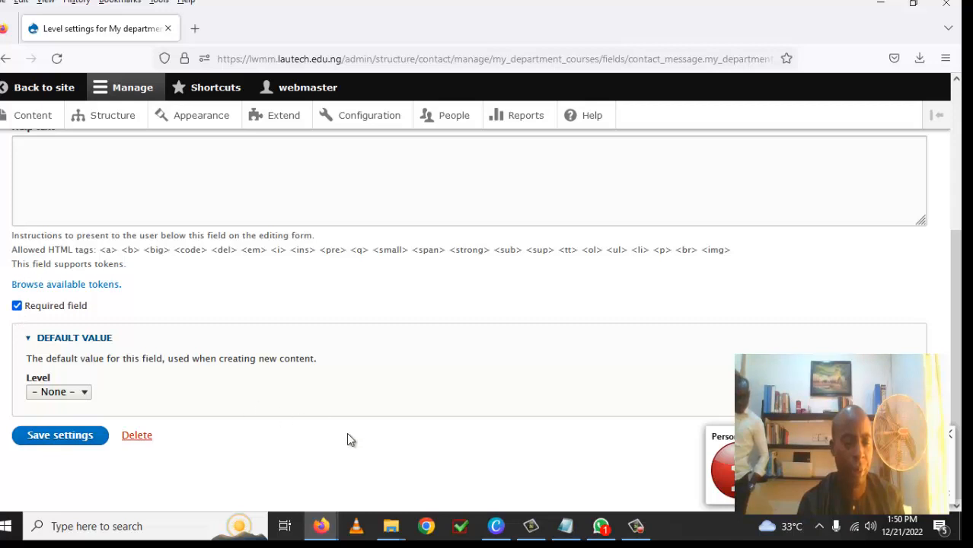
click(81, 446)
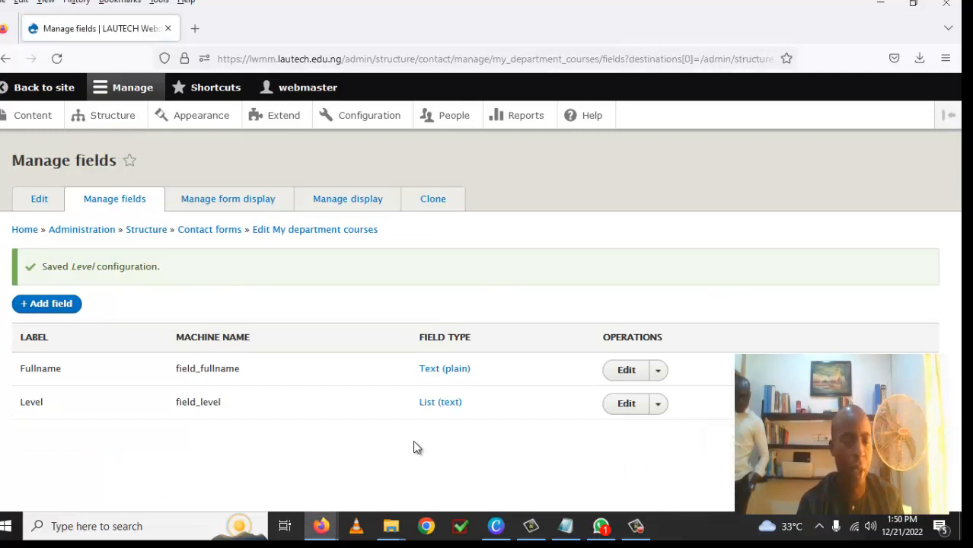
click(67, 312)
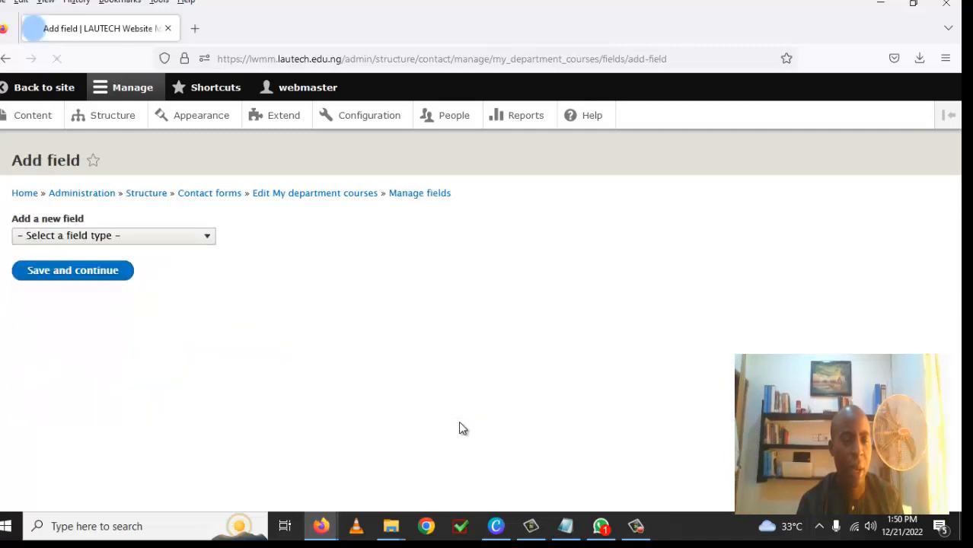
Step: Copy the word 'Courses' from the Notepad field notes
click(205, 237)
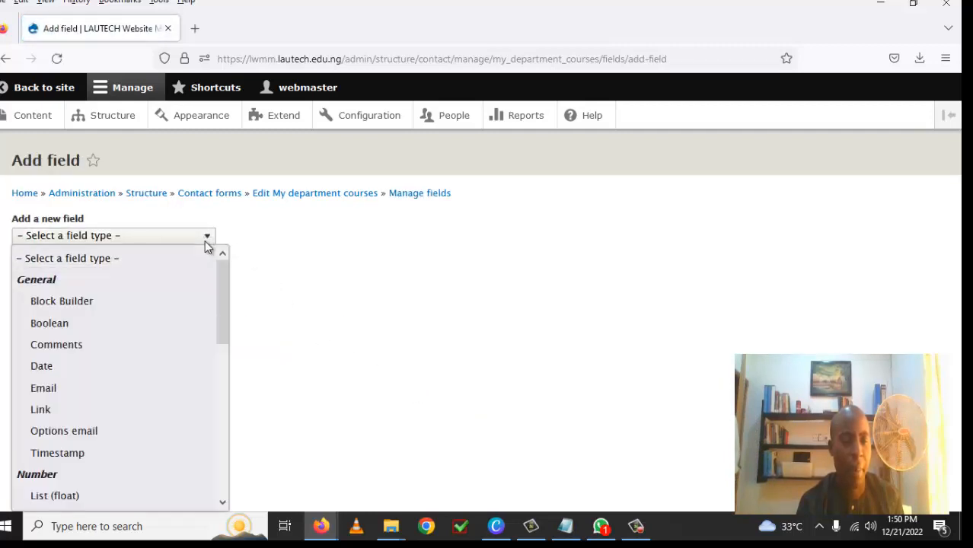
drag(217, 305, 221, 371)
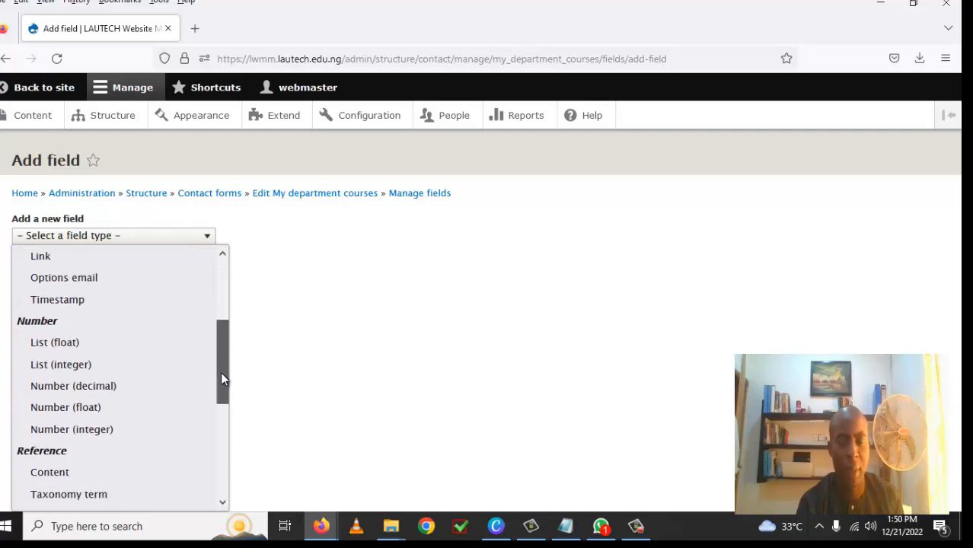
click(565, 526)
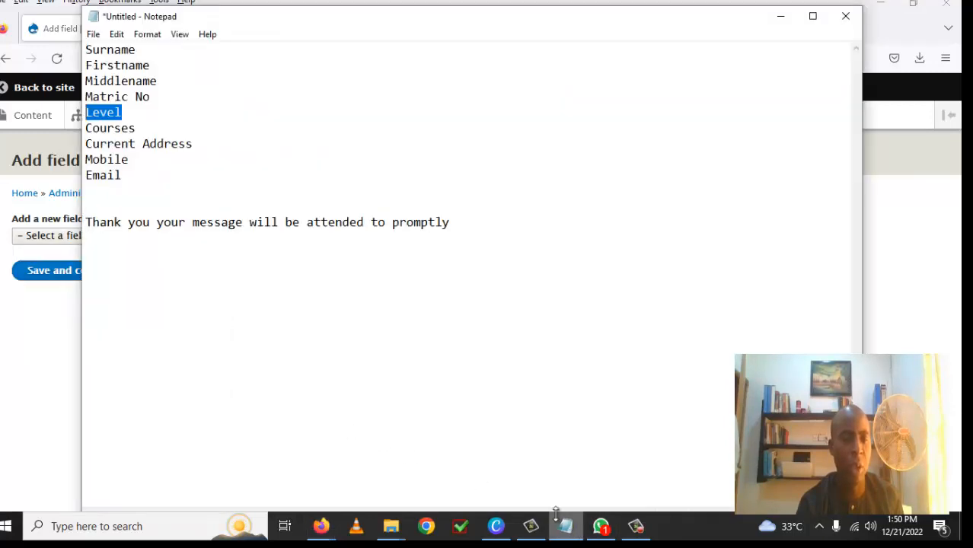
drag(135, 128, 77, 135)
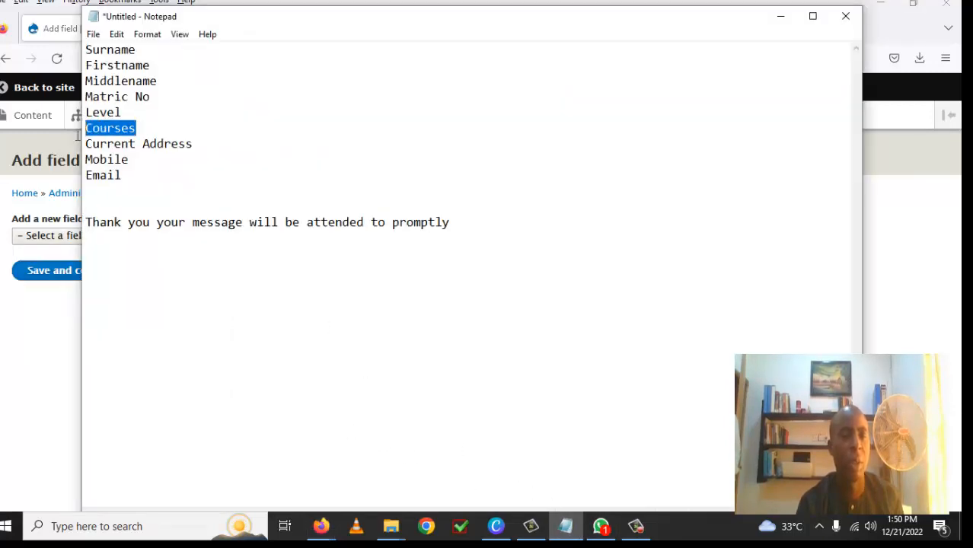
right_click(118, 141)
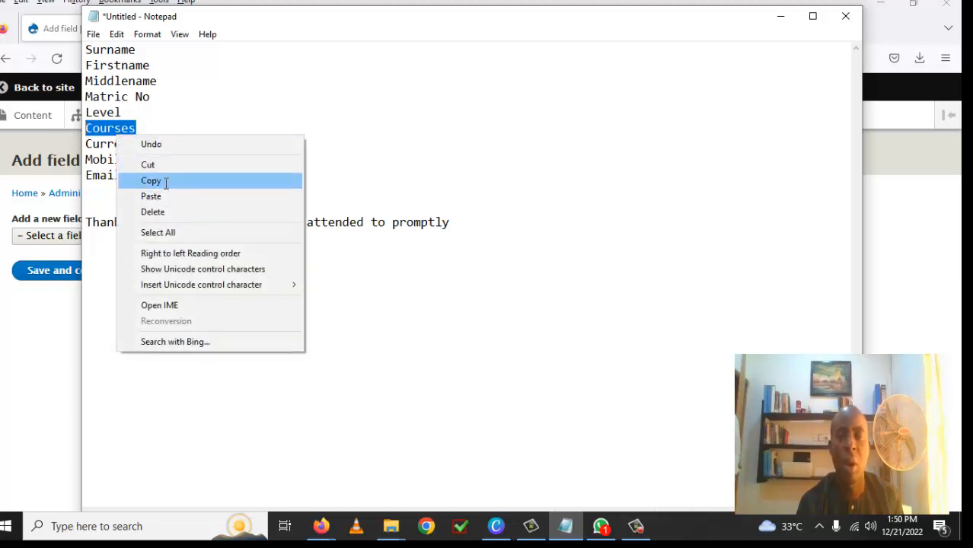
click(164, 180)
click(783, 20)
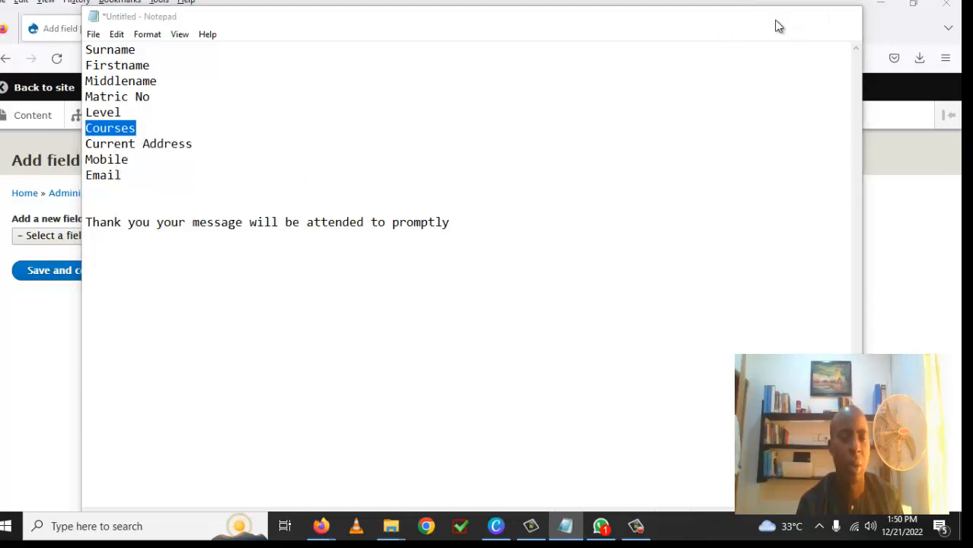
Step: Create a Text (formatted, long) field labelled 'Courses'
click(207, 241)
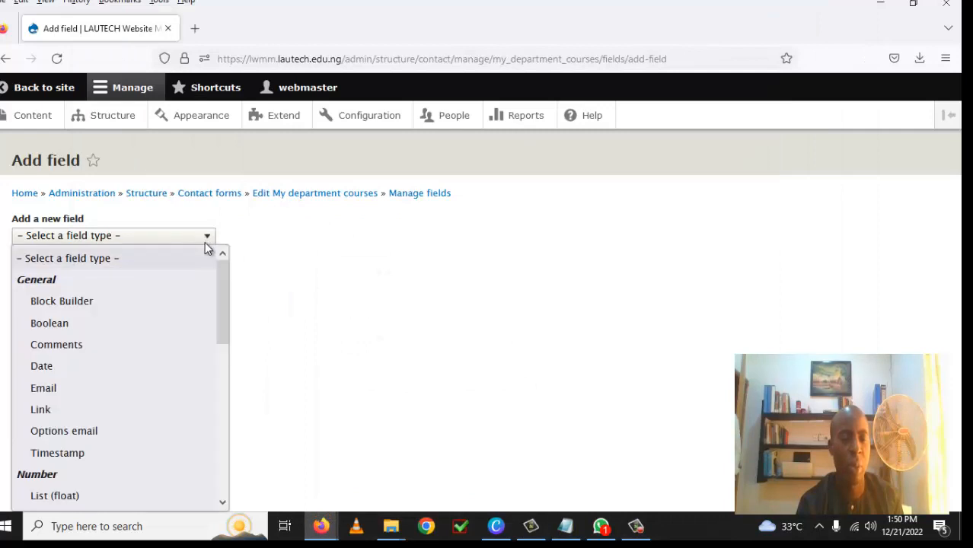
drag(224, 313, 229, 463)
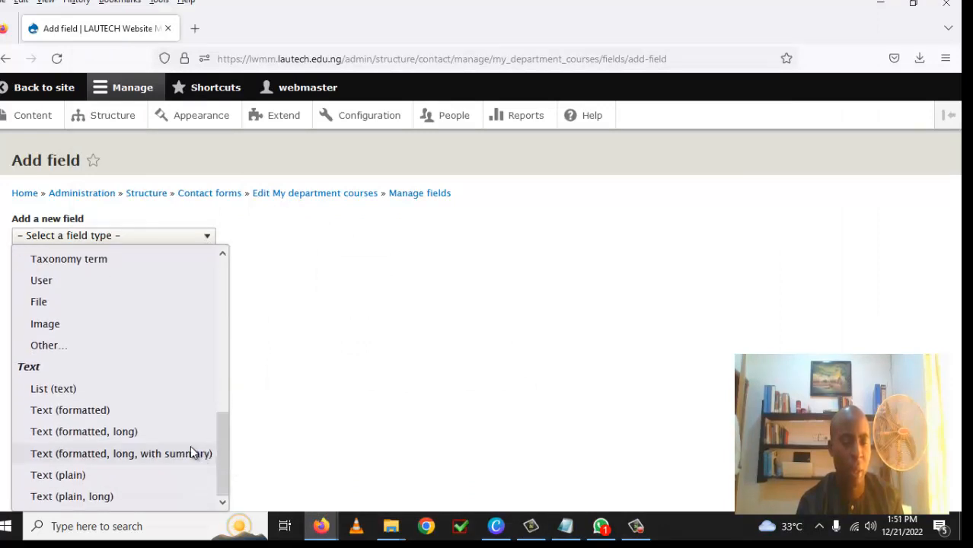
click(112, 432)
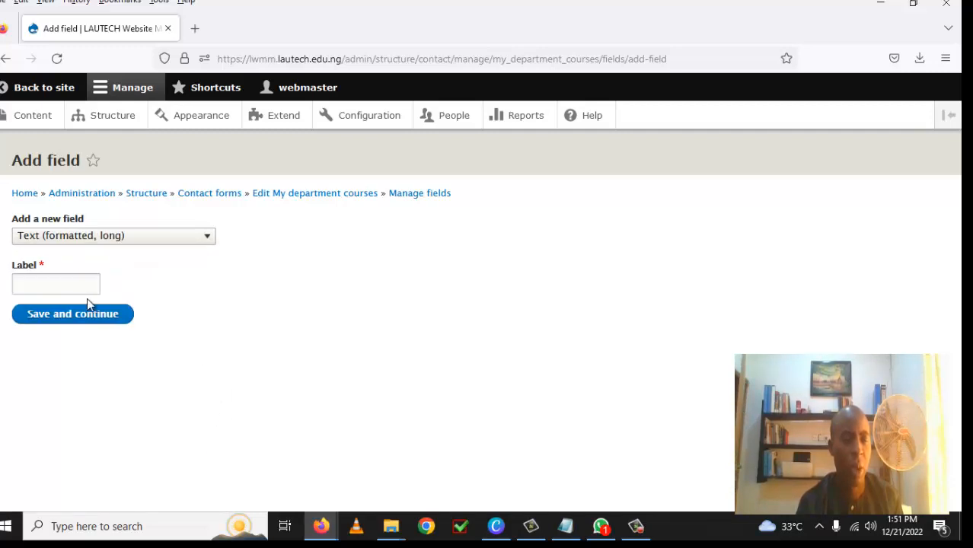
right_click(82, 284)
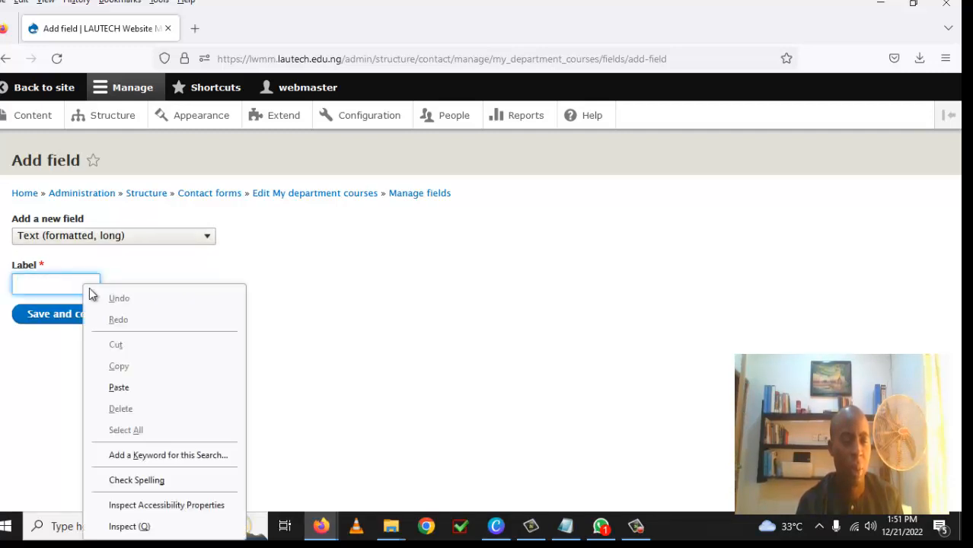
click(130, 392)
click(118, 348)
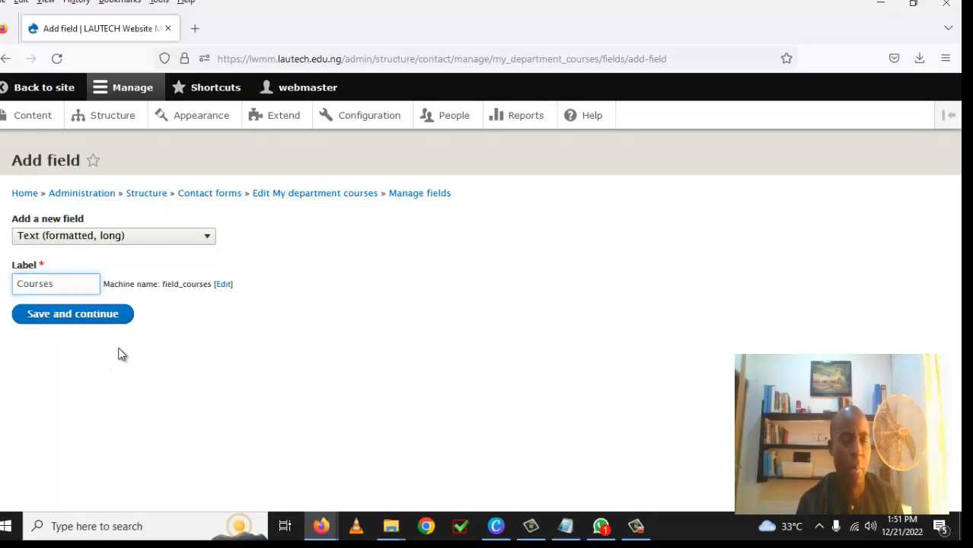
click(108, 322)
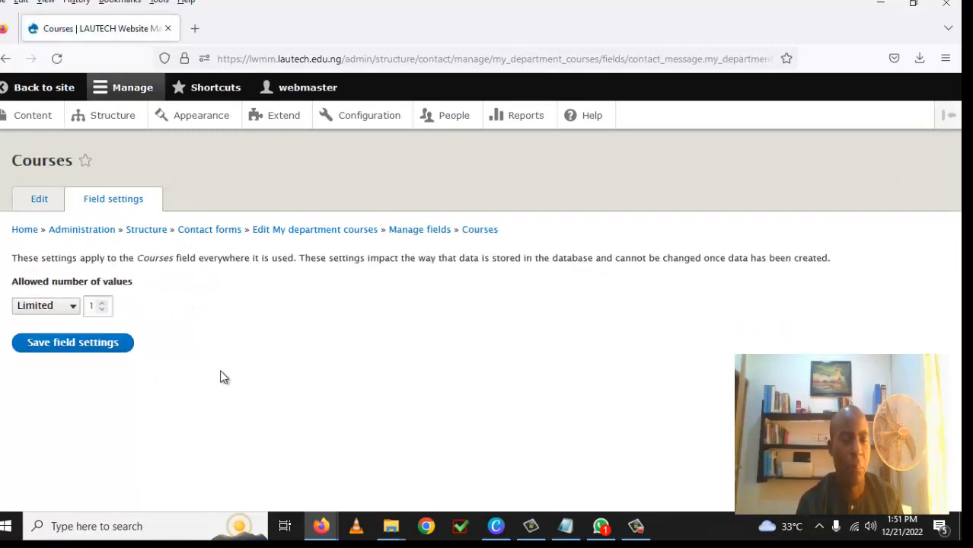
Step: Save the Courses field's storage settings and its field configuration
click(86, 346)
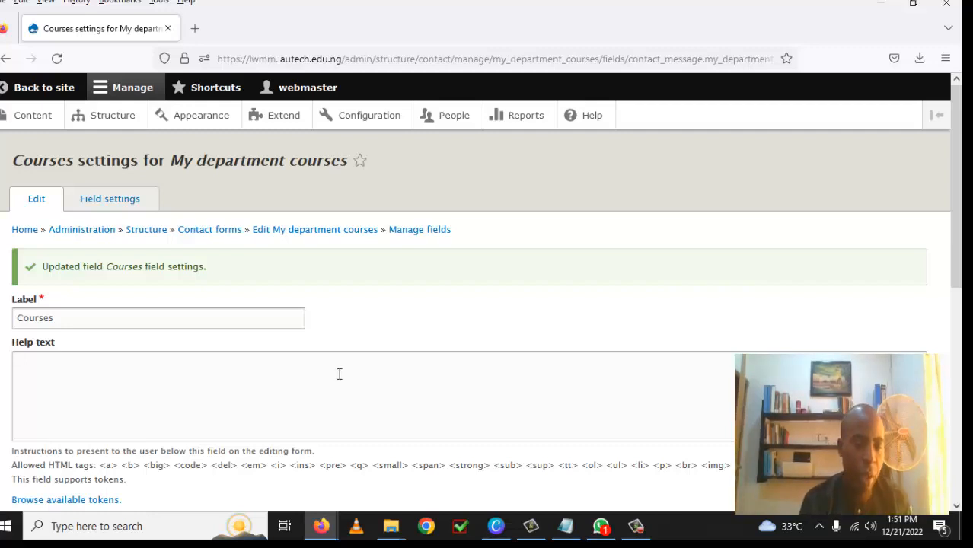
scroll(155, 385, down, 3)
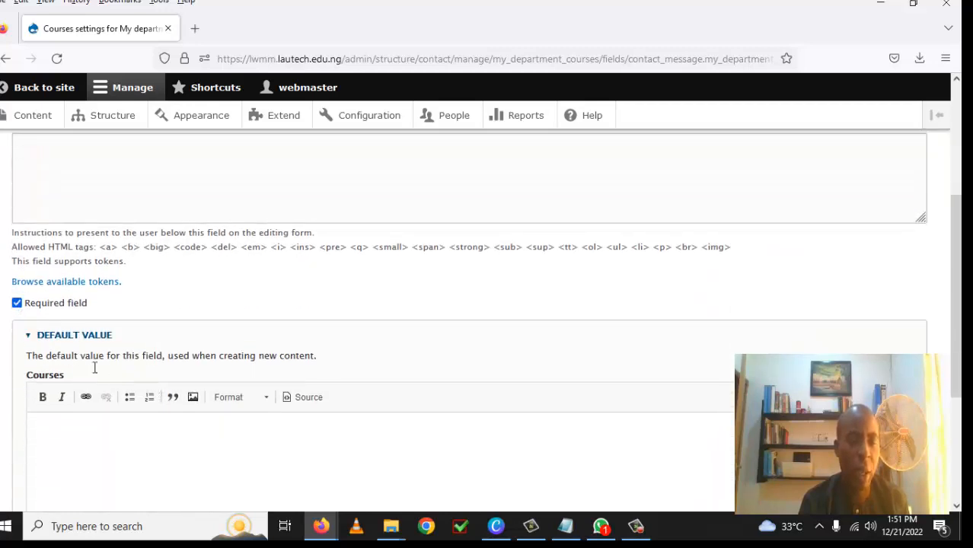
scroll(334, 434, down, 3)
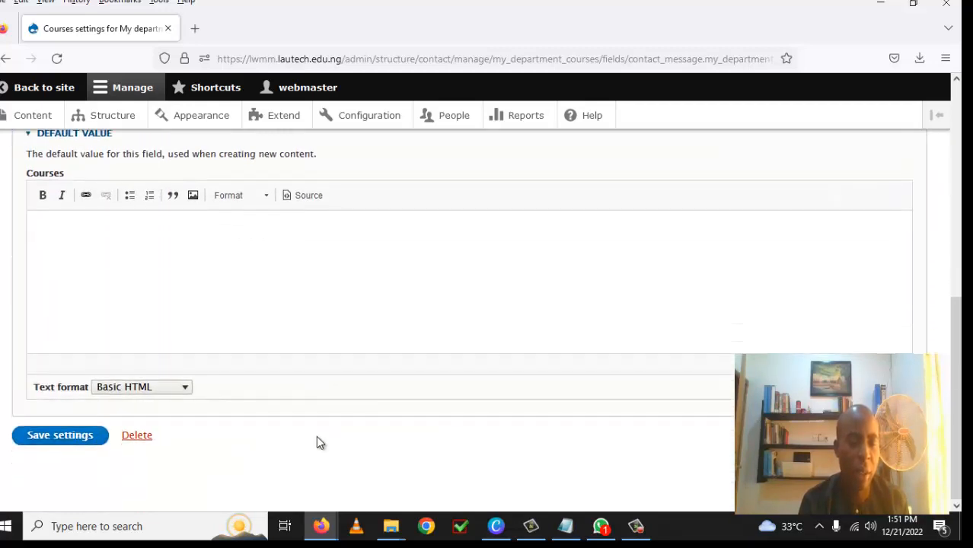
click(89, 436)
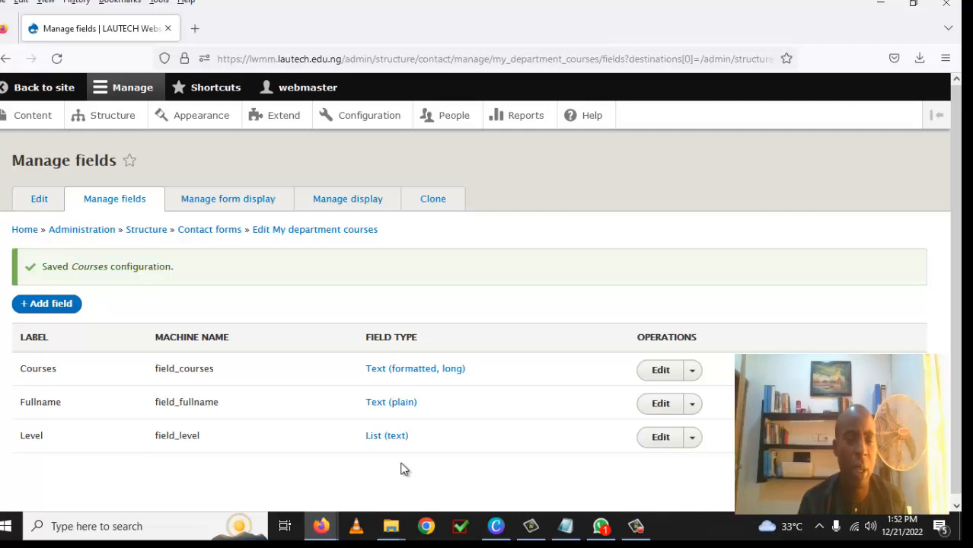
Step: In Manage form display, move Send copy to sender and Message below Courses
click(242, 209)
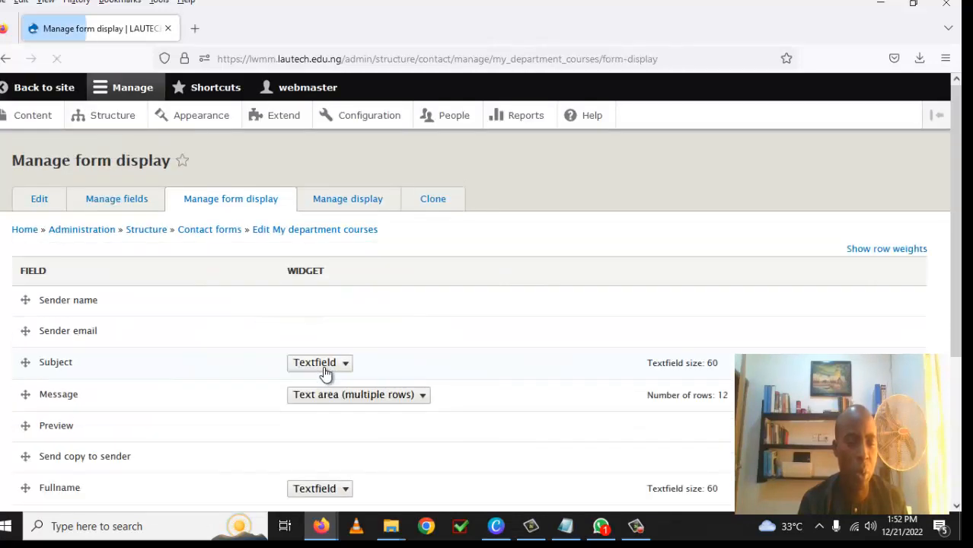
scroll(404, 431, down, 3)
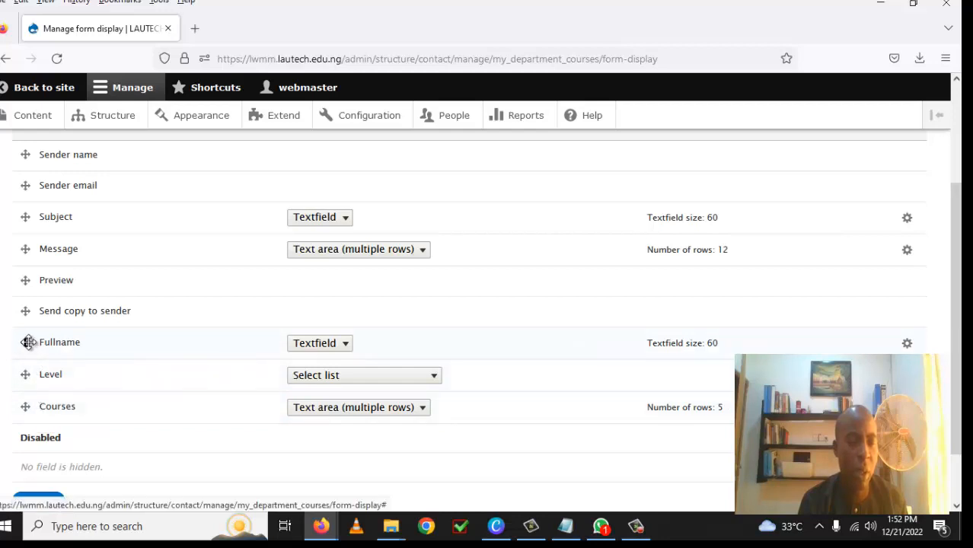
drag(25, 310, 24, 419)
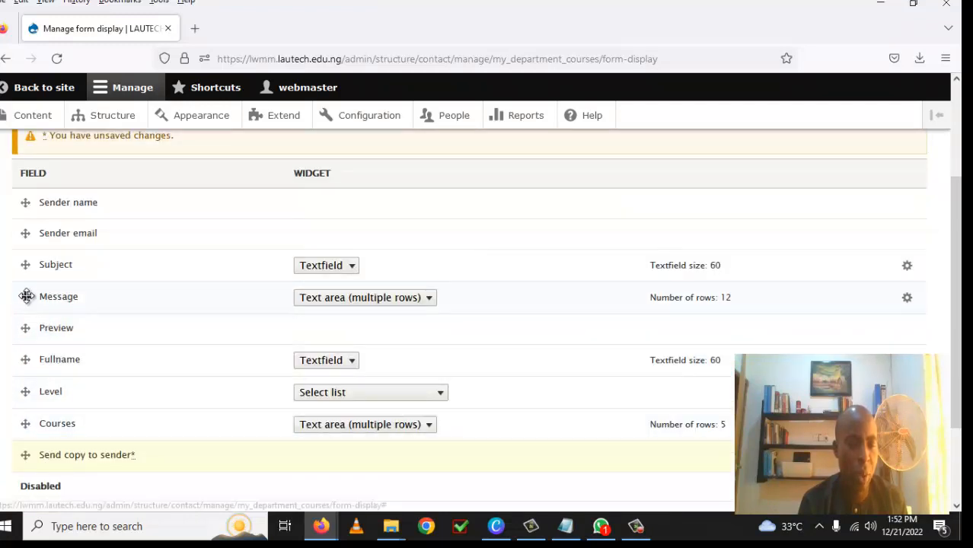
drag(23, 295, 57, 426)
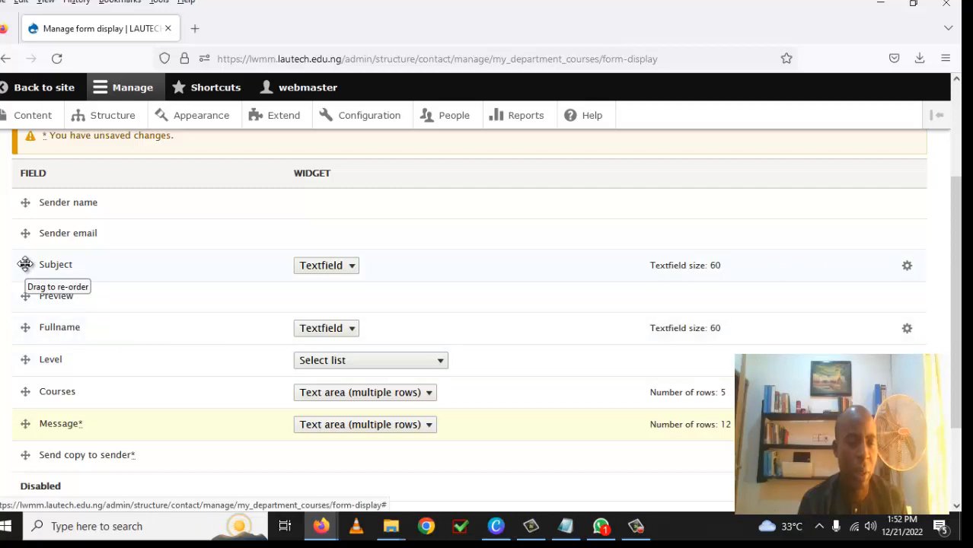
drag(25, 264, 27, 314)
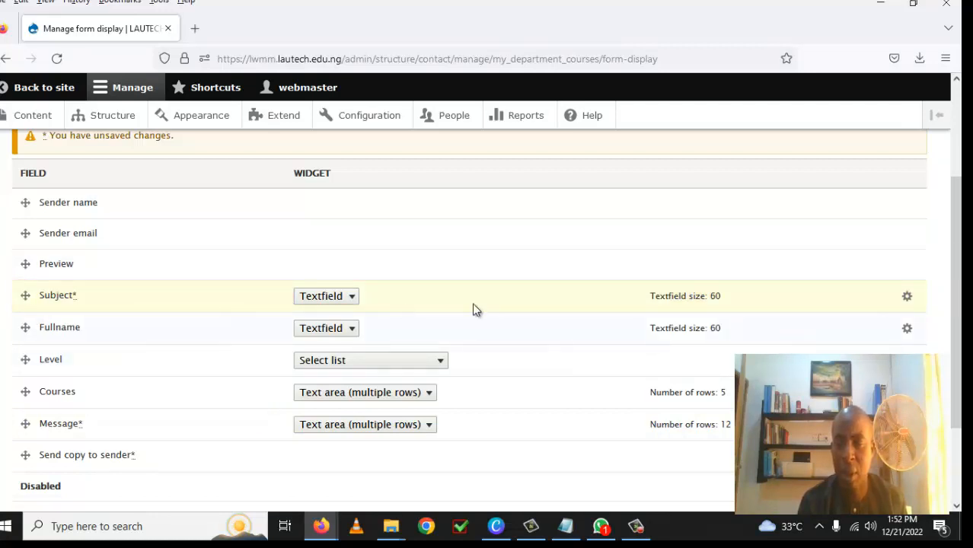
Step: Move Subject into Disabled and Preview below Message, then save the form display
click(906, 299)
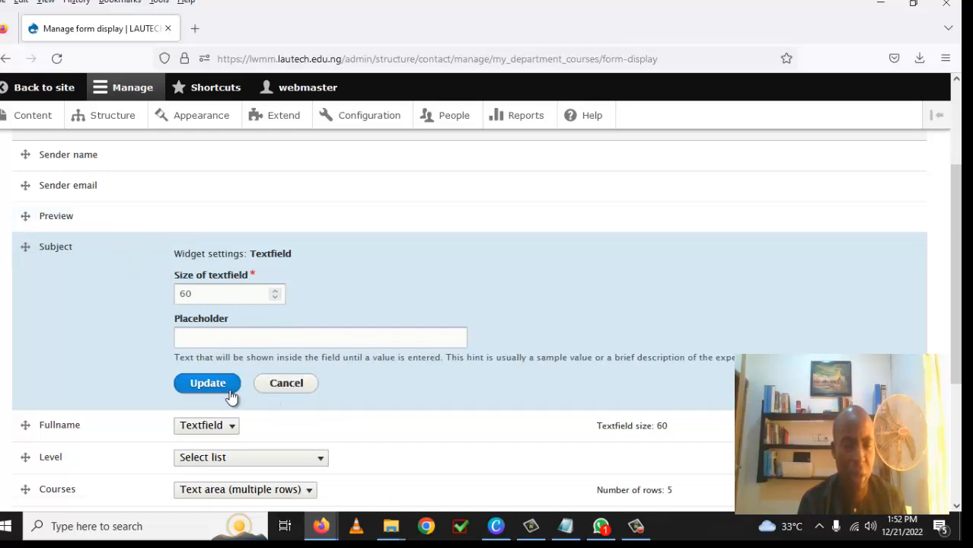
click(281, 387)
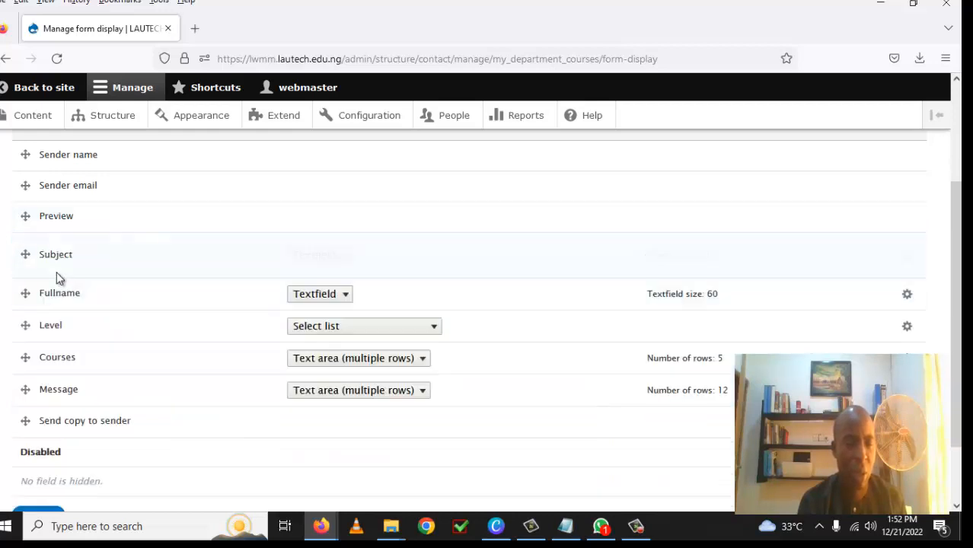
click(27, 256)
drag(27, 256, 42, 449)
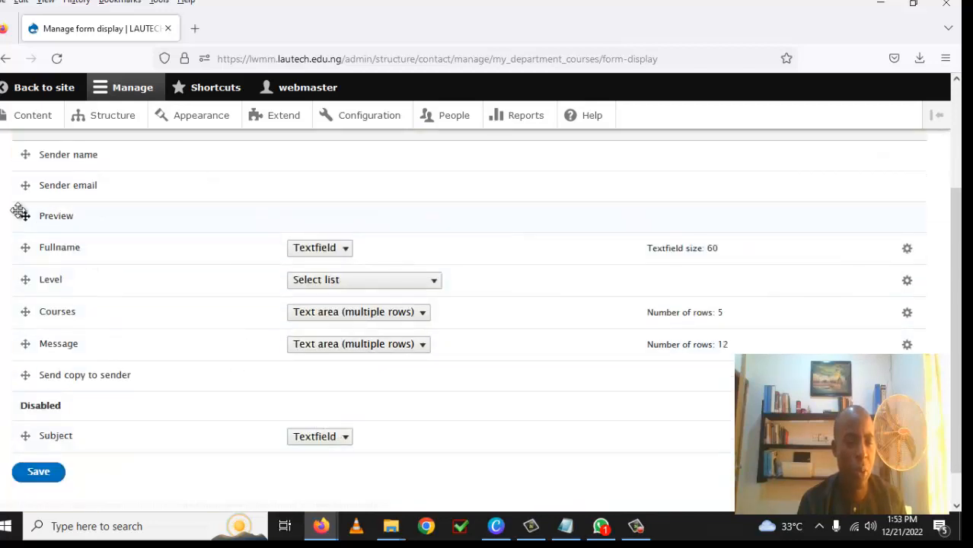
drag(24, 216, 37, 356)
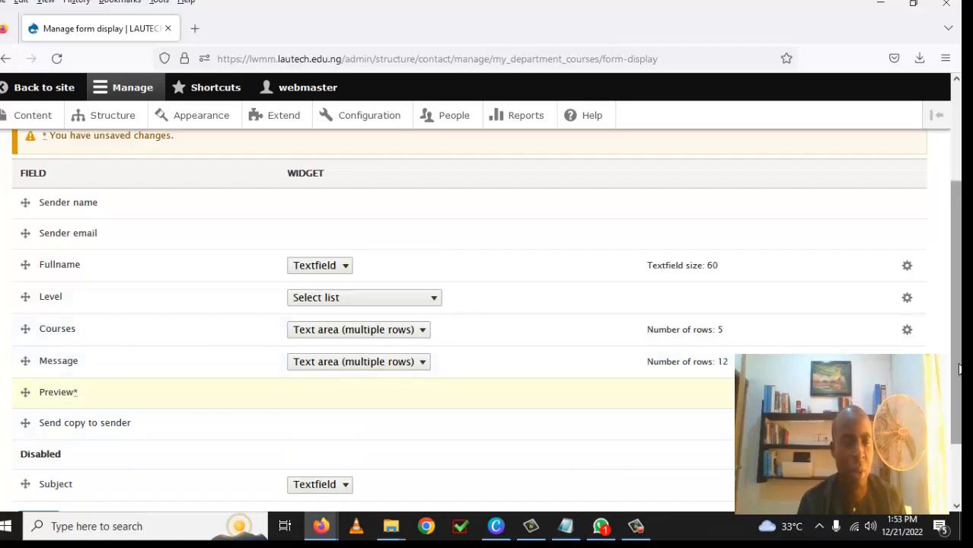
drag(959, 369, 959, 443)
scroll(881, 339, up, 3)
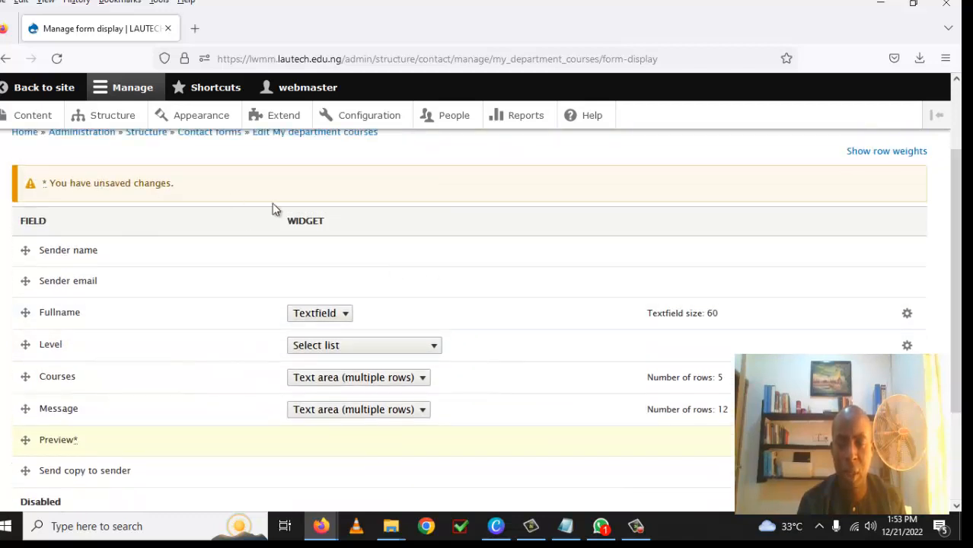
drag(954, 349, 954, 440)
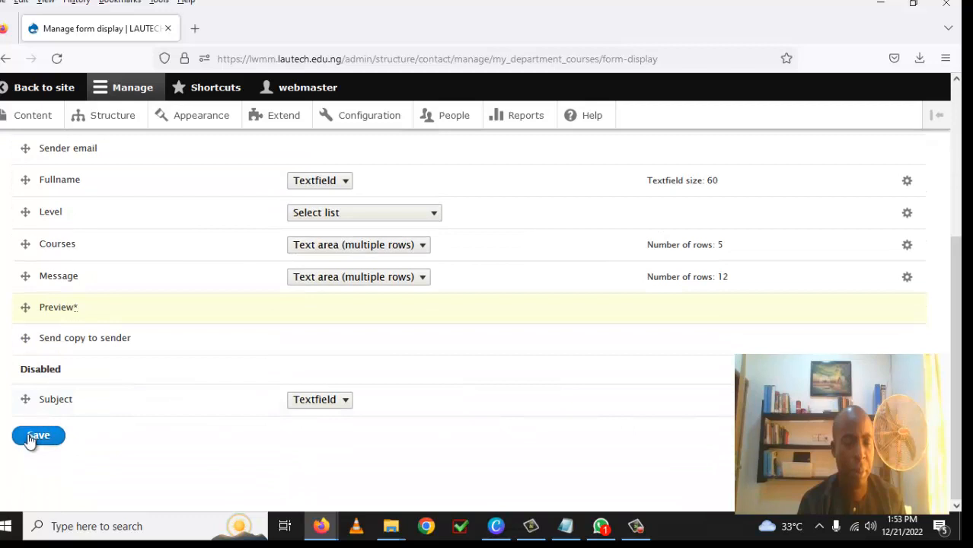
click(32, 439)
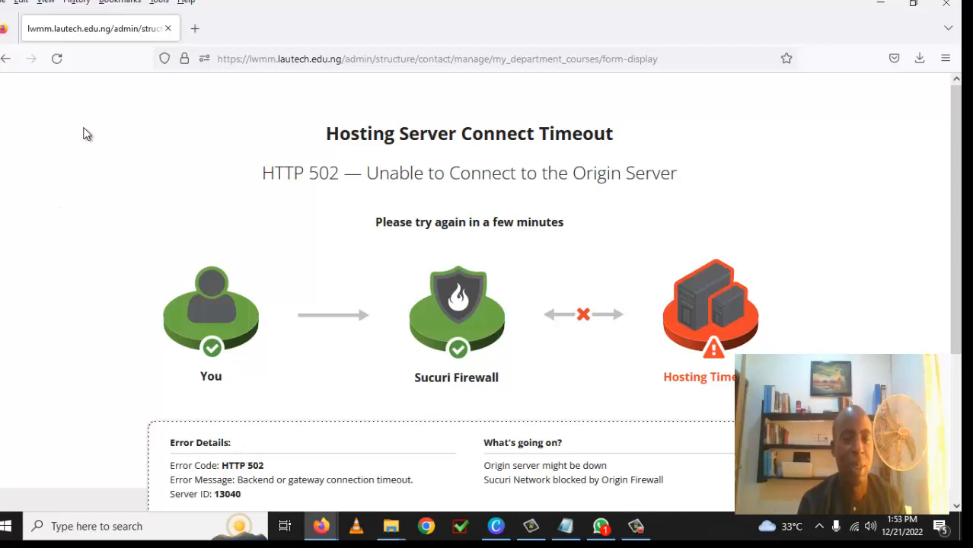
Step: Reload the timed-out page and resend the form display settings
click(57, 61)
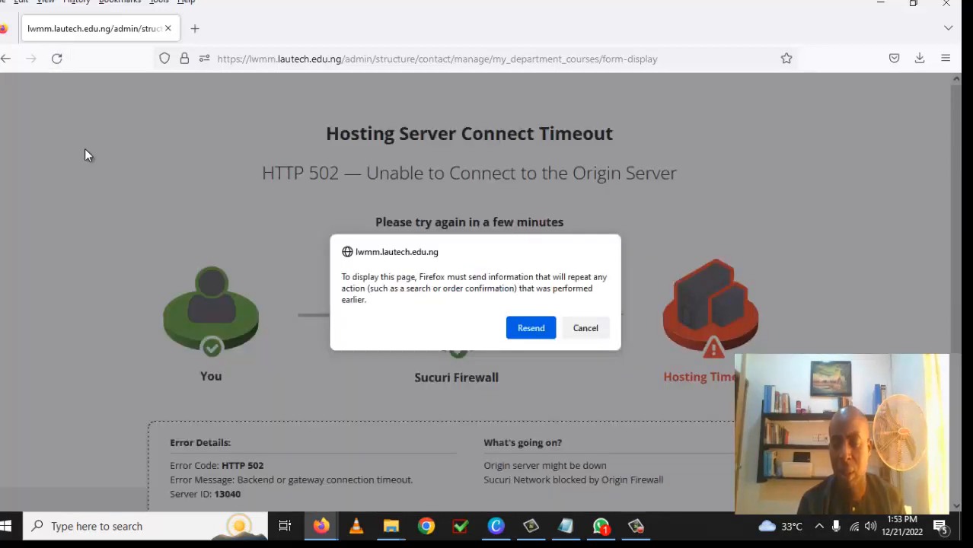
click(530, 328)
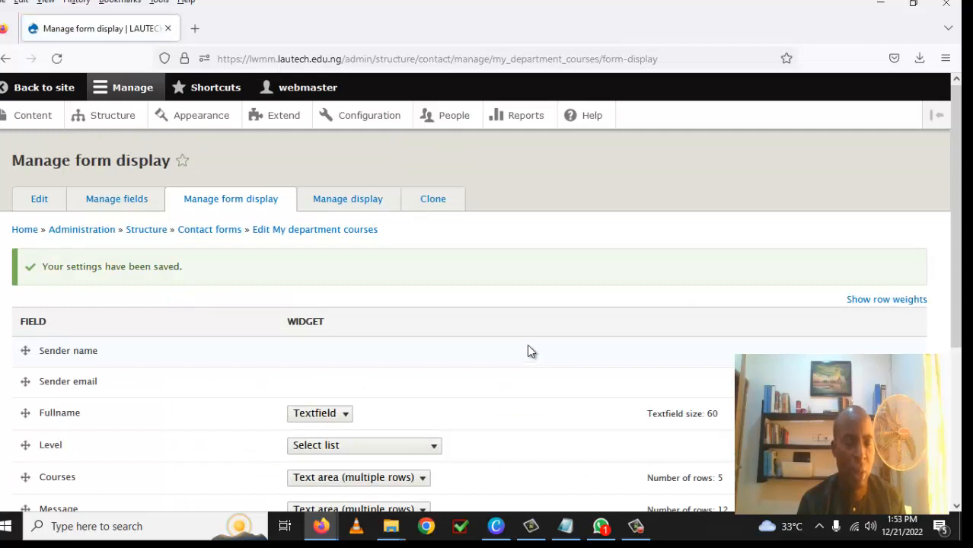
scroll(526, 345, down, 1)
scroll(526, 345, up, 1)
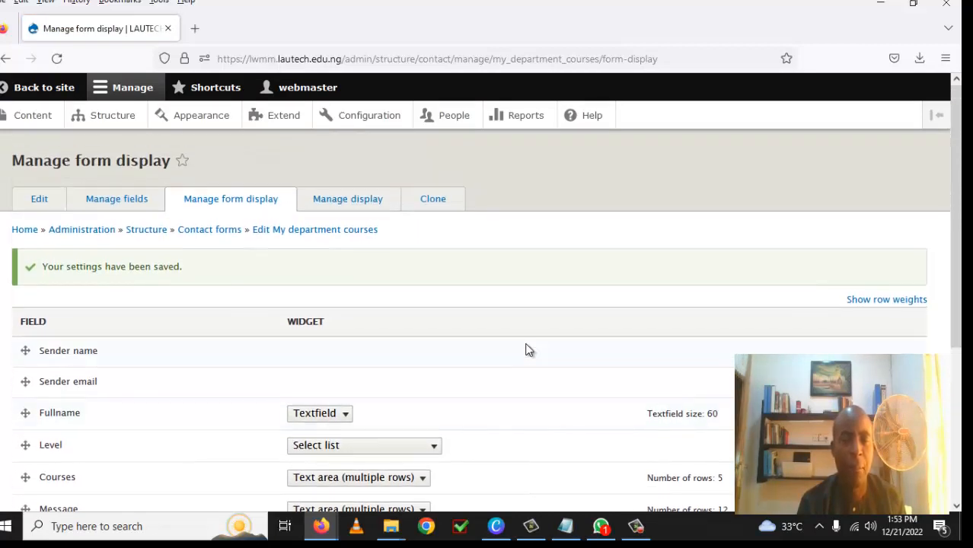
Step: In Manage display, disable Subject, place Fullname, Level and Courses above Message, and save
click(361, 207)
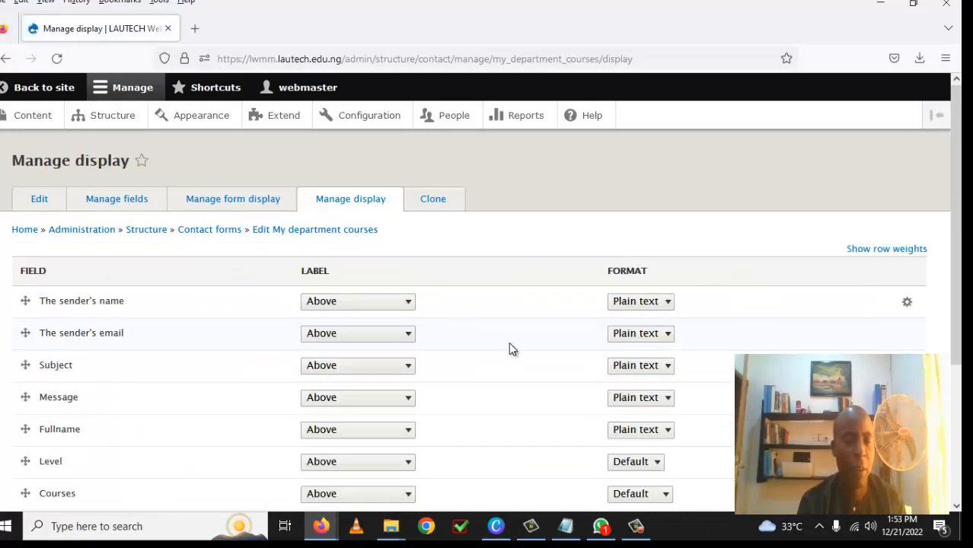
scroll(508, 344, down, 3)
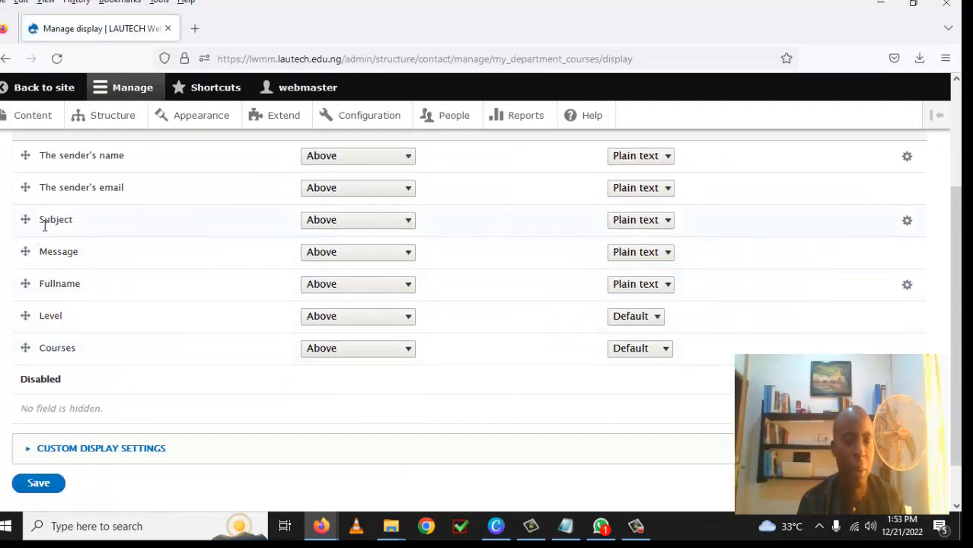
drag(23, 220, 61, 421)
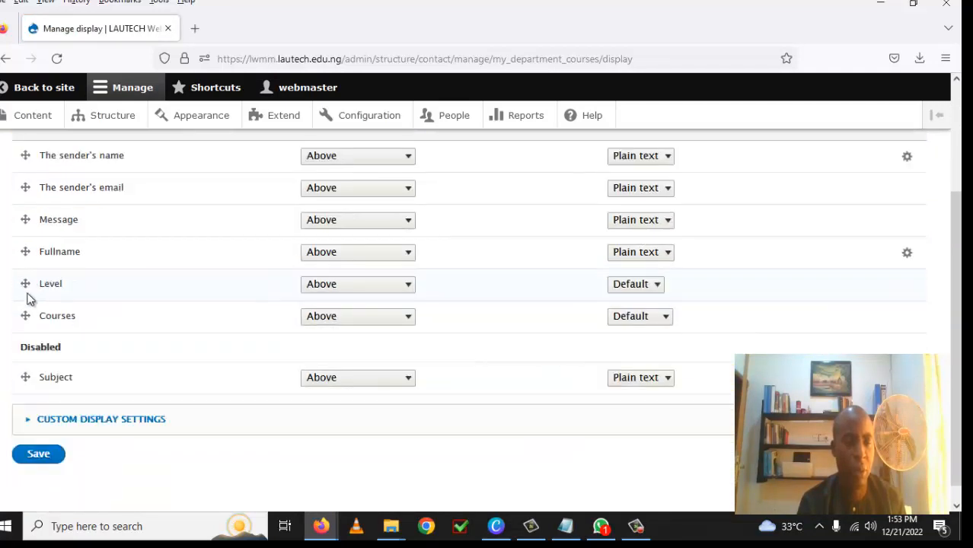
drag(25, 252, 26, 222)
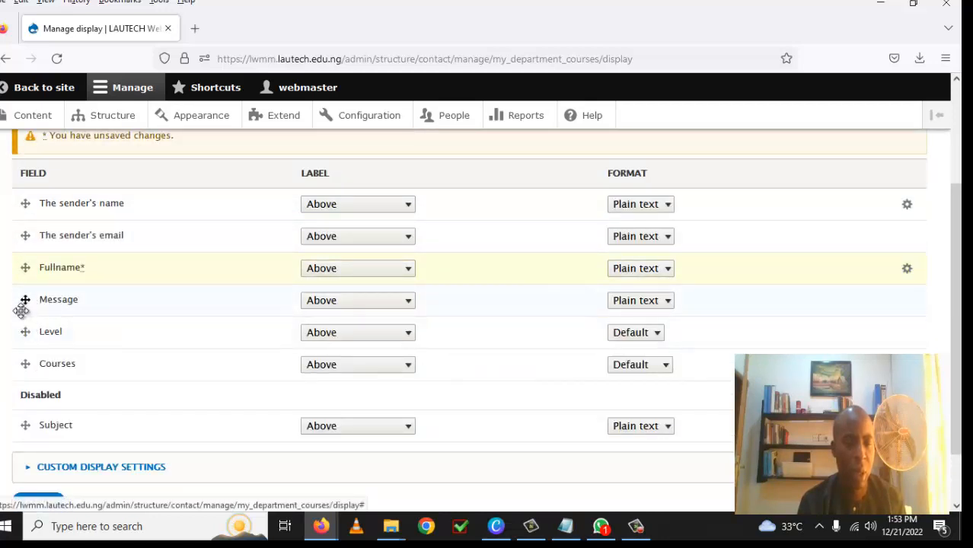
drag(23, 329, 26, 302)
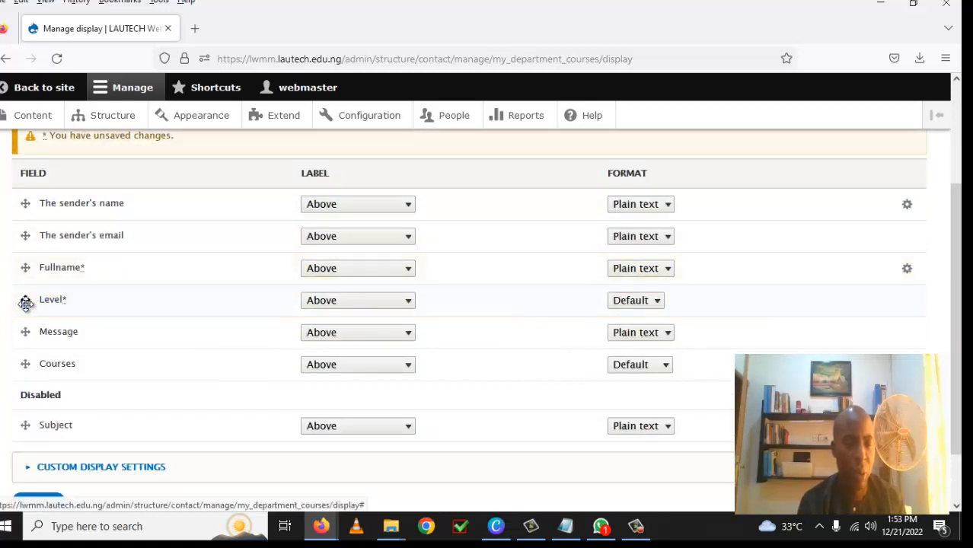
drag(28, 364, 25, 332)
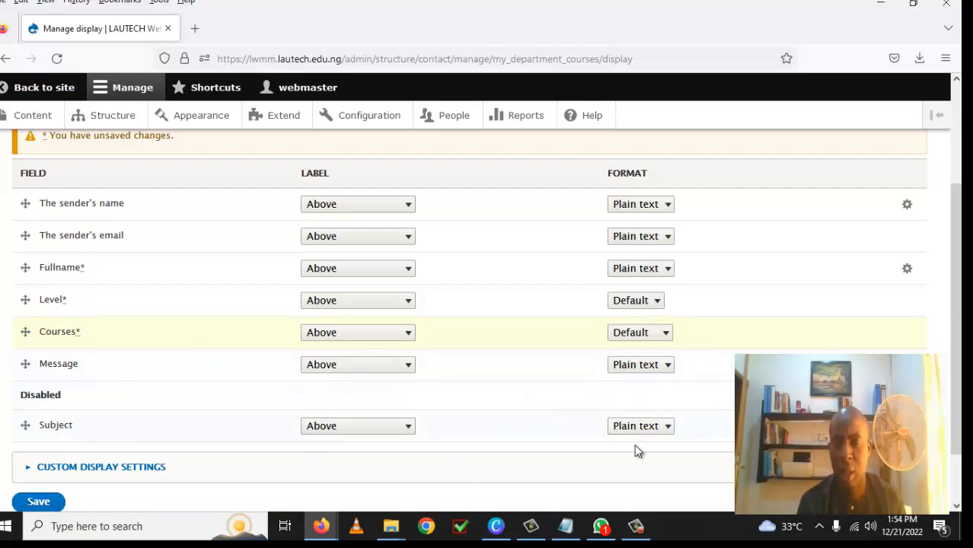
scroll(333, 463, down, 1)
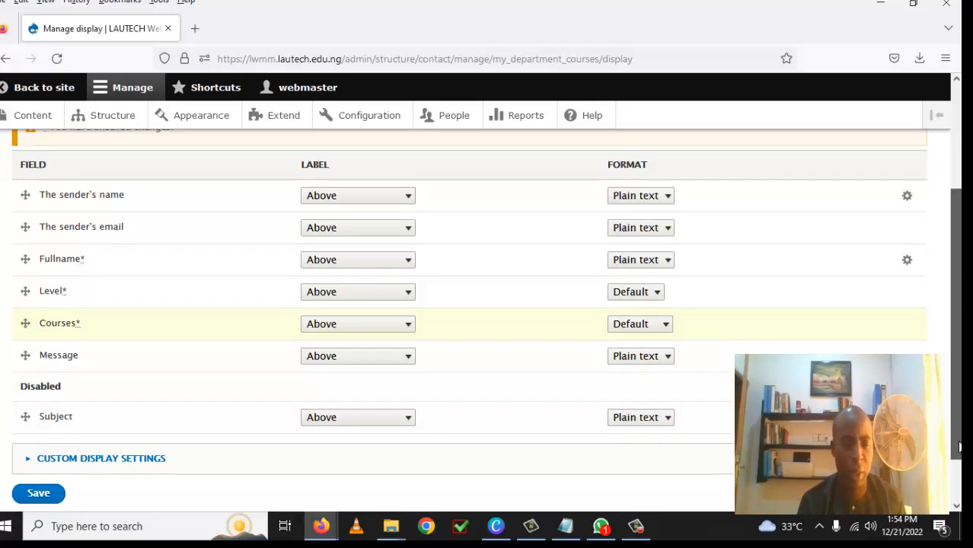
click(38, 469)
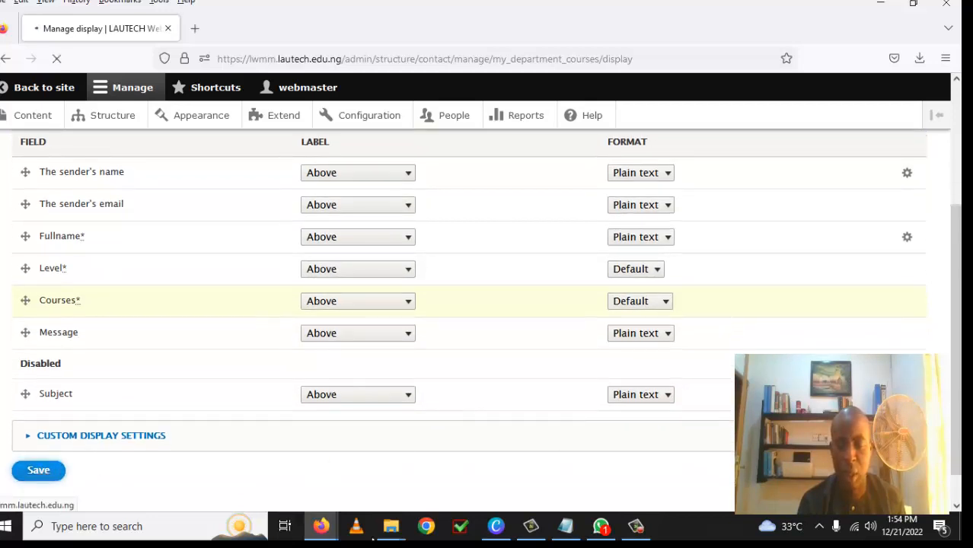
Step: Review the saved Manage display field order
click(638, 533)
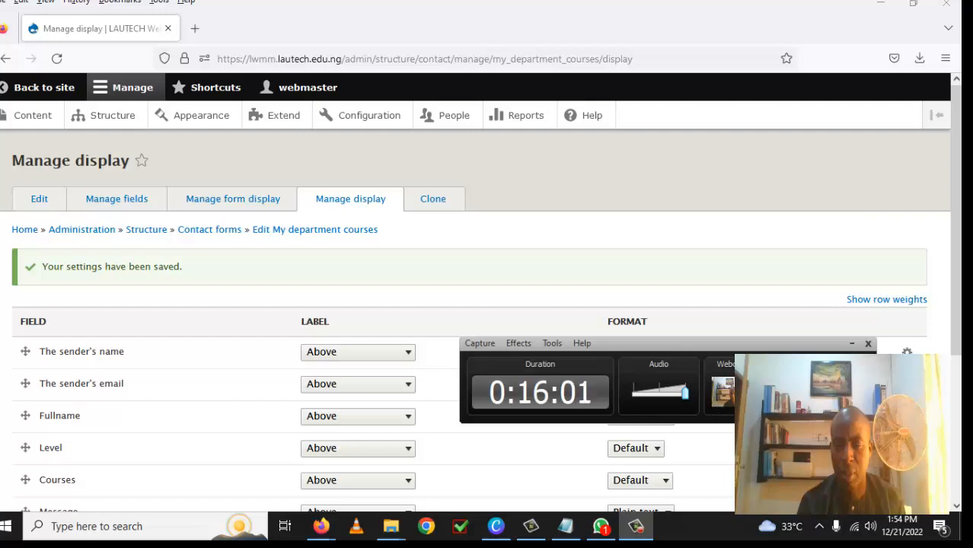
click(708, 422)
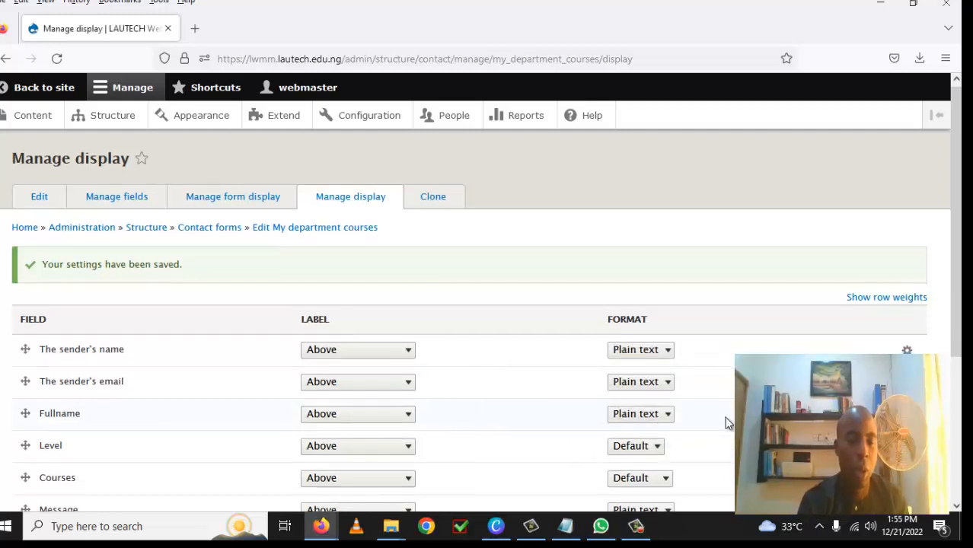
scroll(725, 422, down, 2)
scroll(724, 423, down, 2)
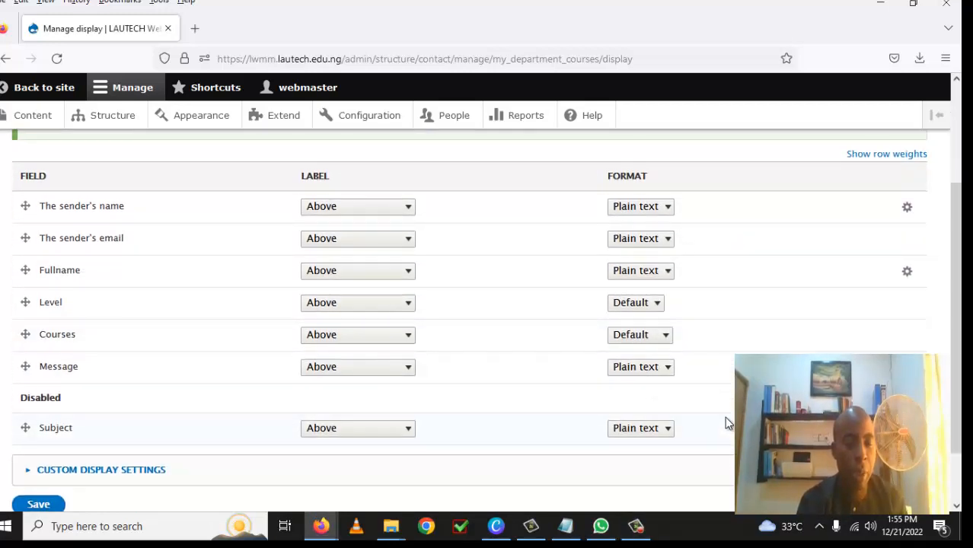
scroll(725, 423, up, 4)
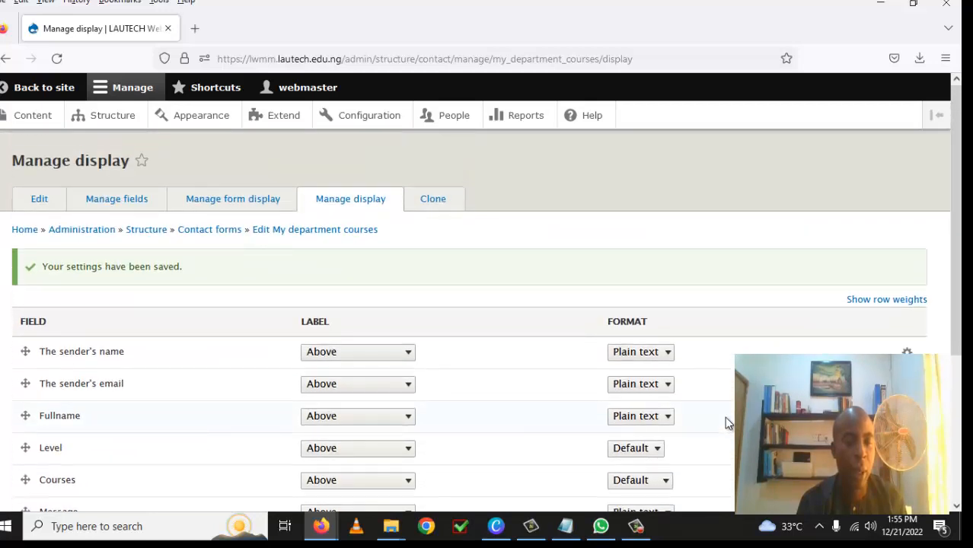
scroll(724, 422, down, 6)
scroll(725, 420, up, 6)
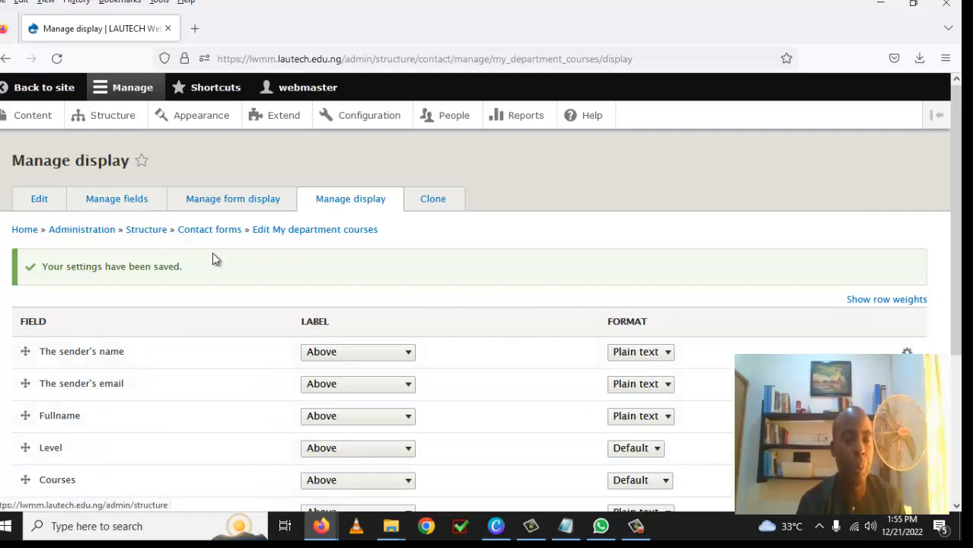
Step: Go to Structure > Contact forms and open the My department courses form
click(120, 121)
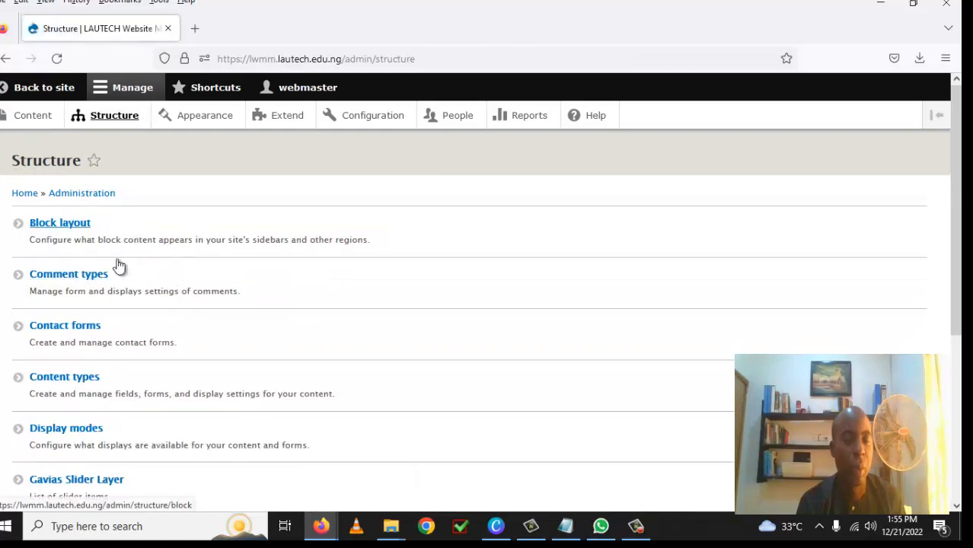
click(82, 334)
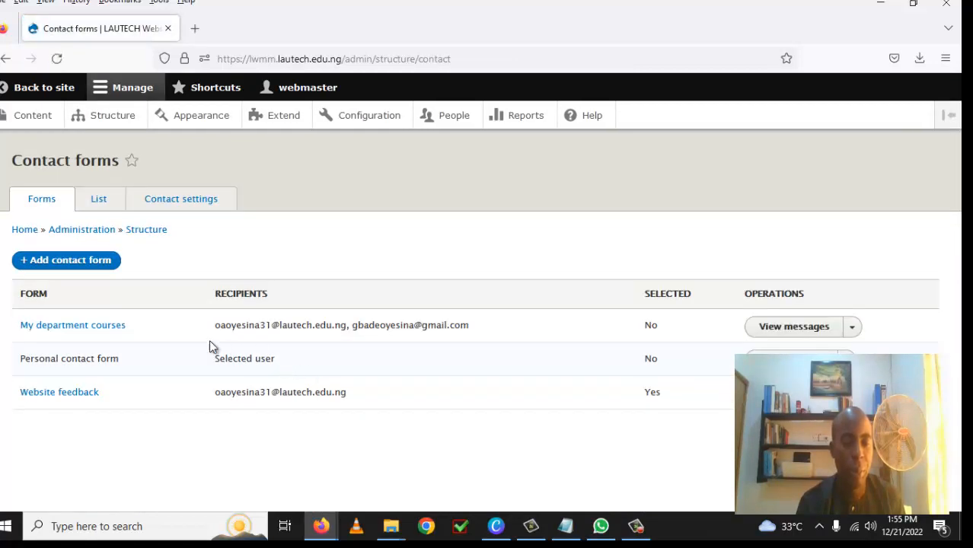
click(97, 333)
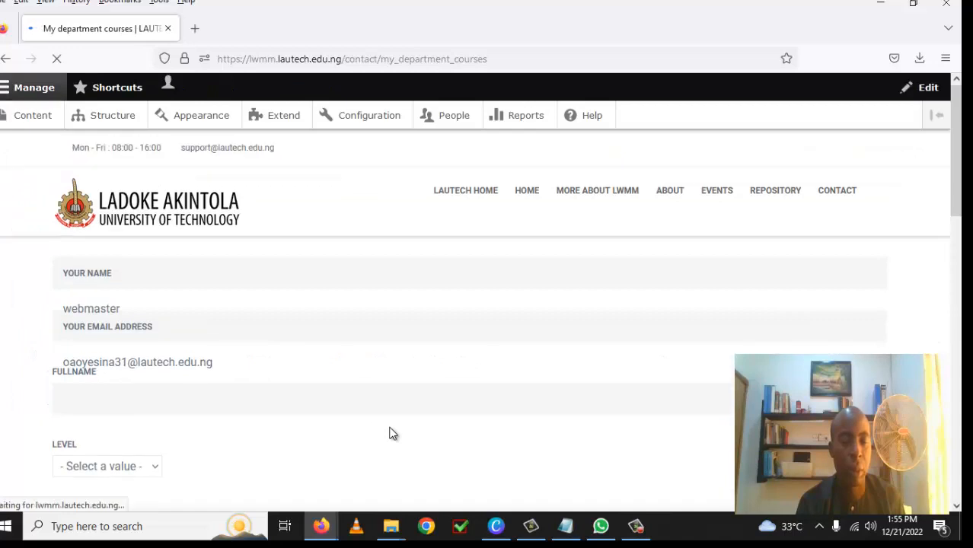
scroll(388, 426, down, 3)
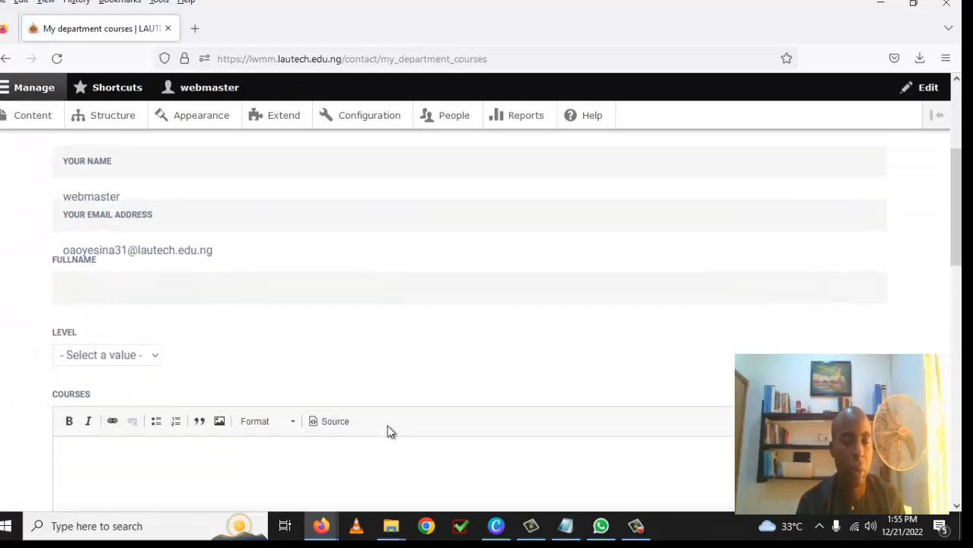
scroll(388, 432, down, 2)
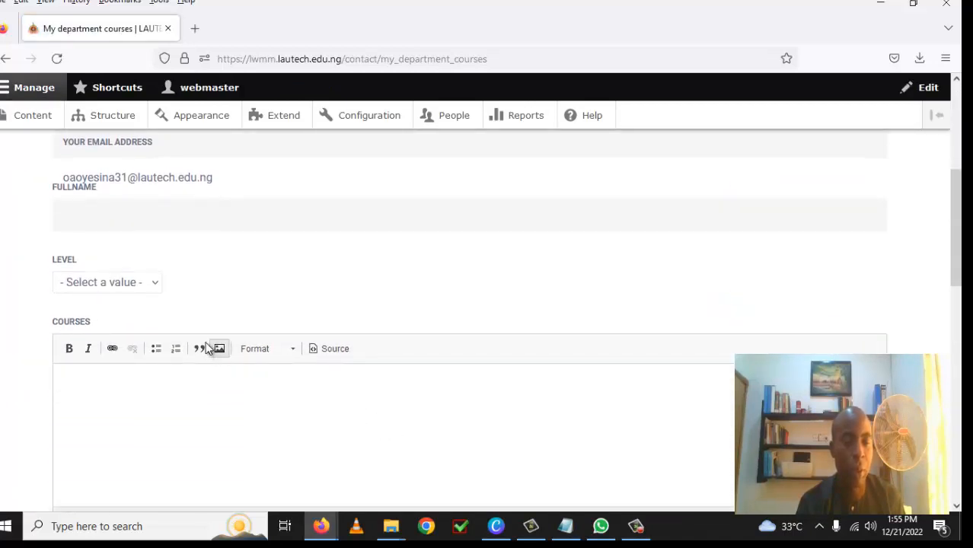
scroll(229, 320, up, 1)
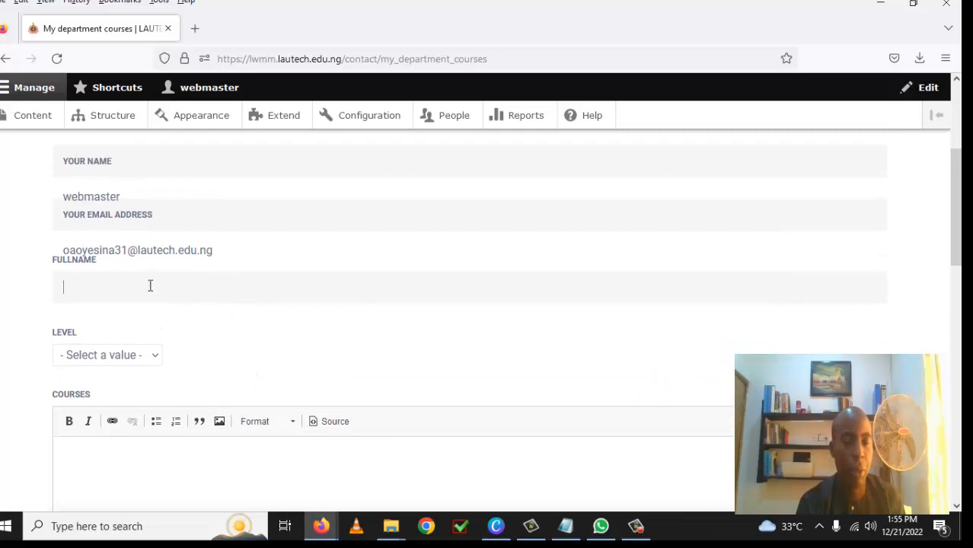
Step: Choose Level 300 and enter courses APH 300, APH 301, APH 322 and APH 201
click(158, 356)
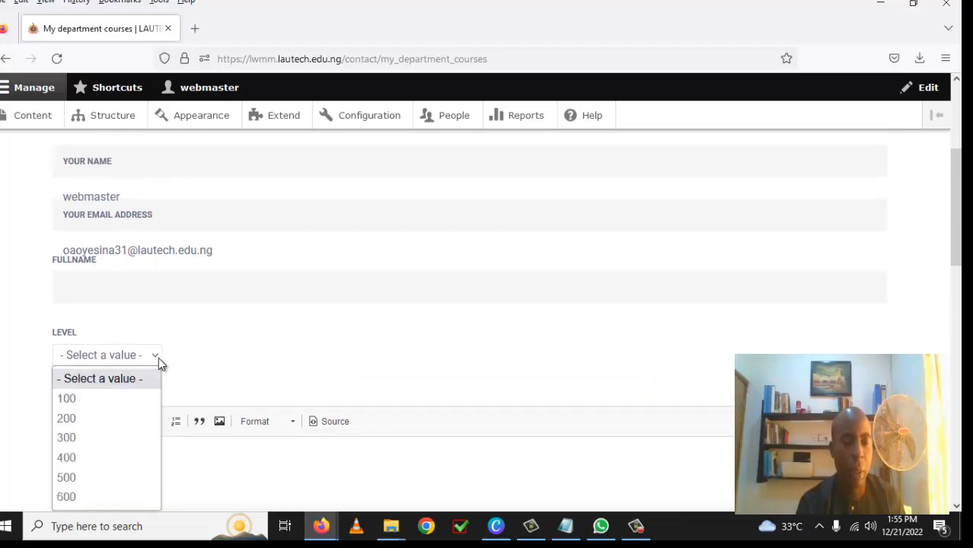
click(101, 440)
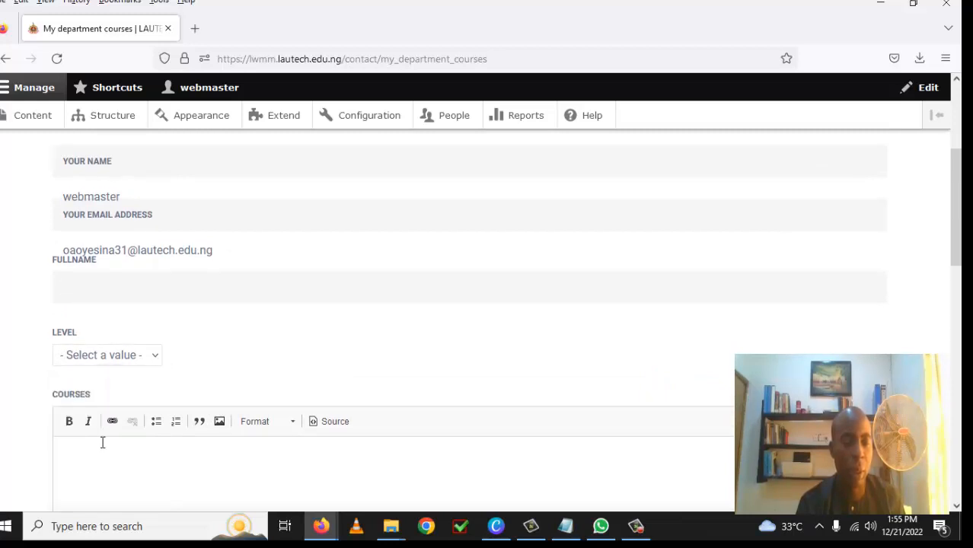
scroll(222, 366, down, 2)
click(211, 324)
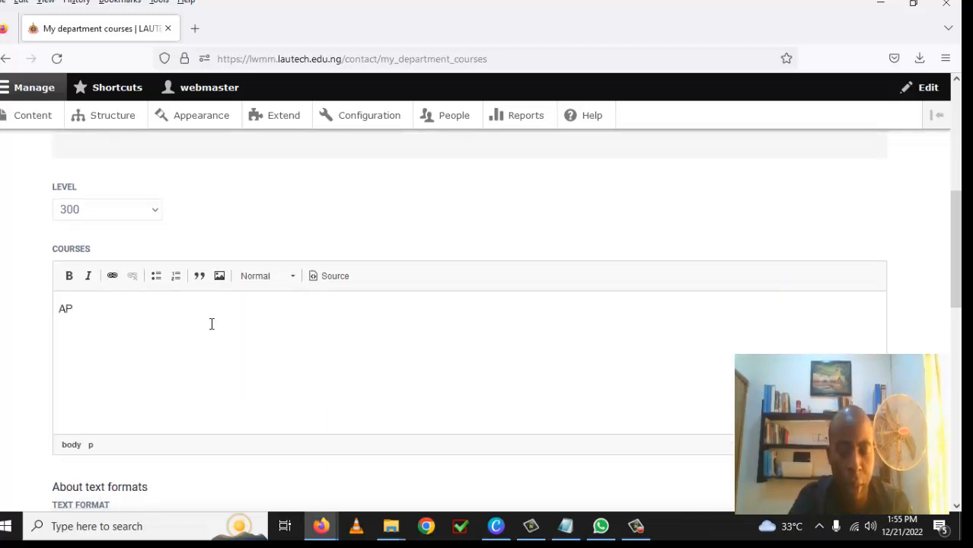
text(APH 300)
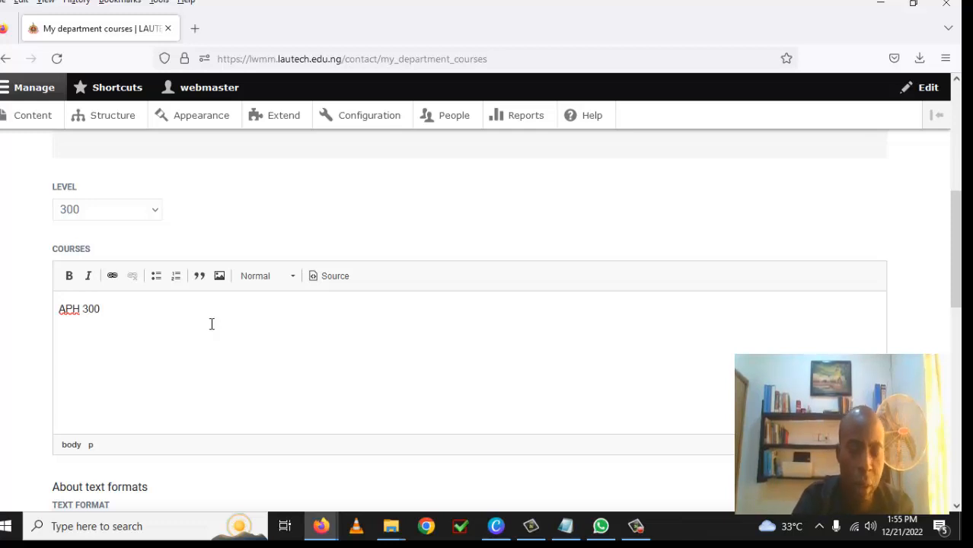
key(Return)
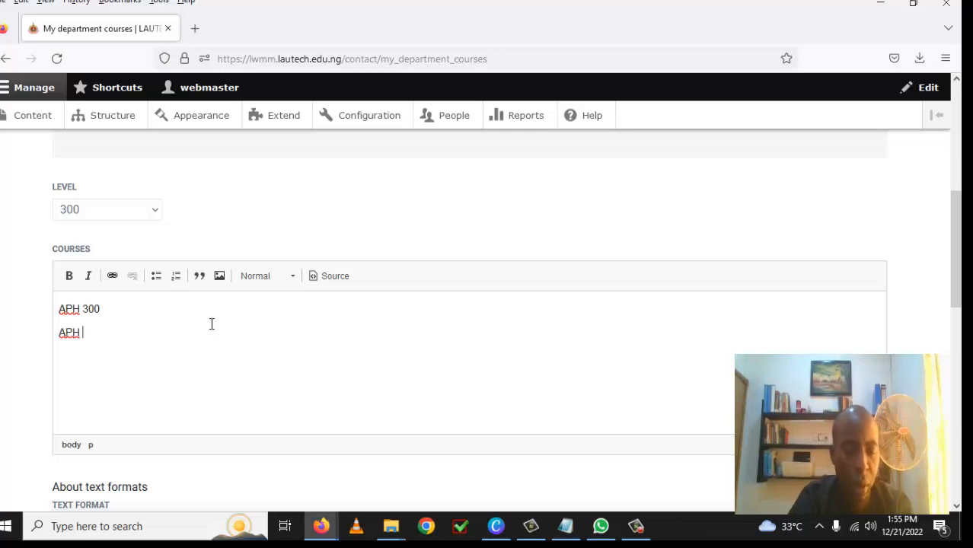
text(1 )
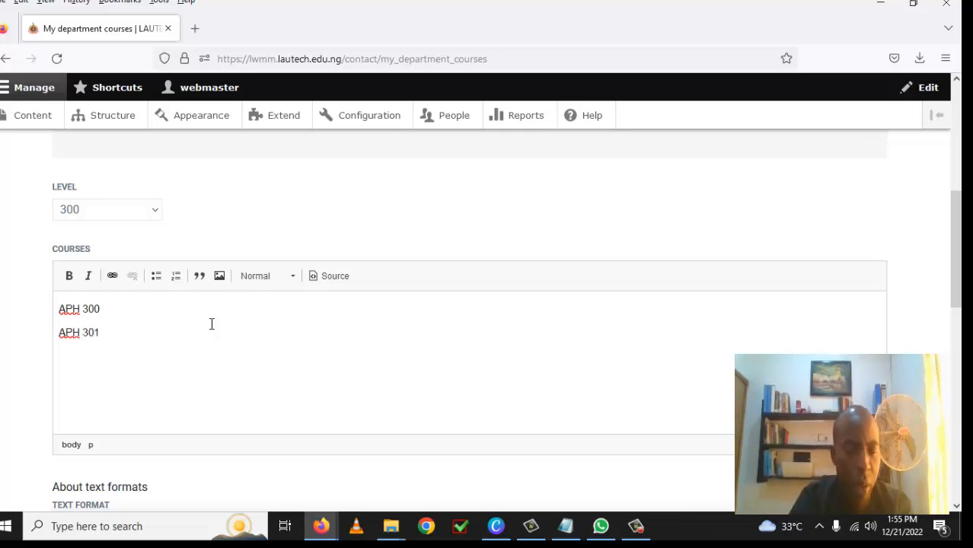
text(AP)
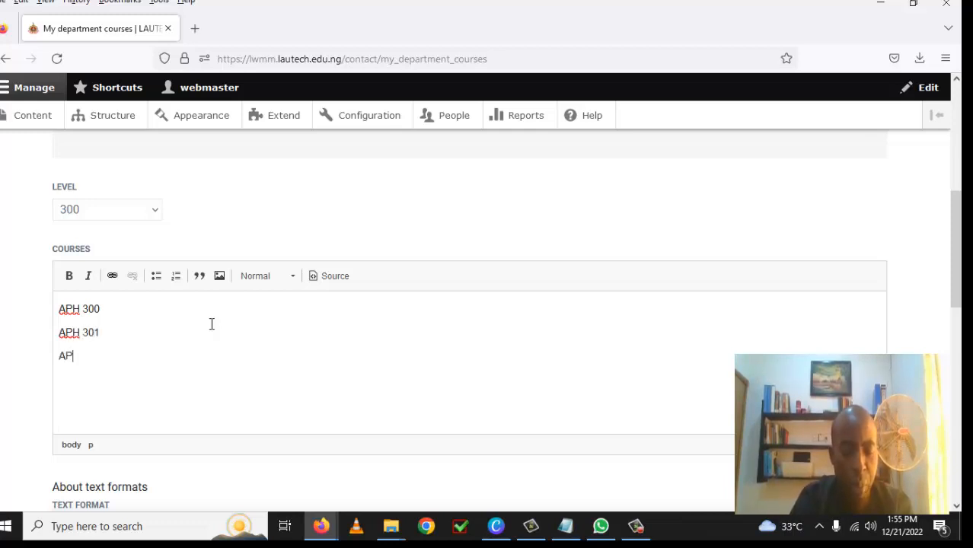
text(H)
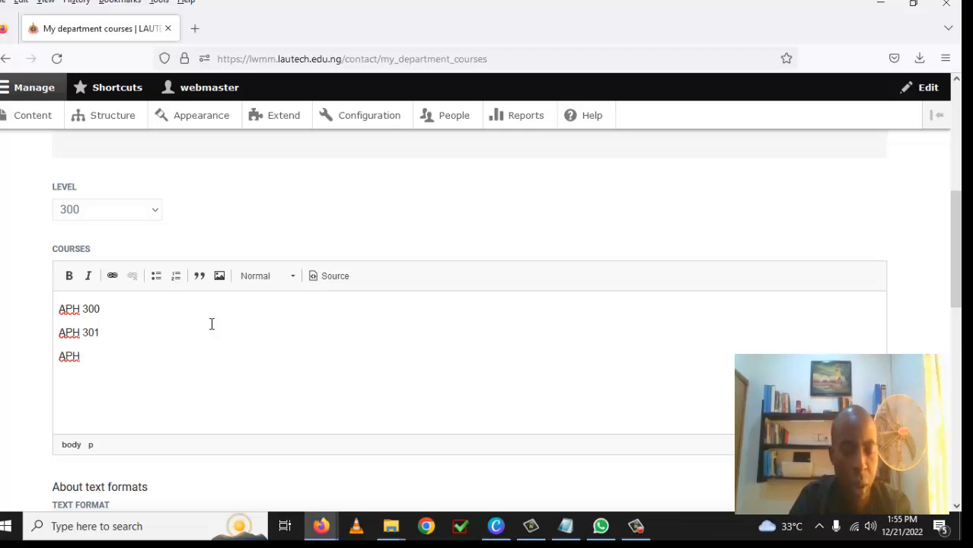
text( 3222)
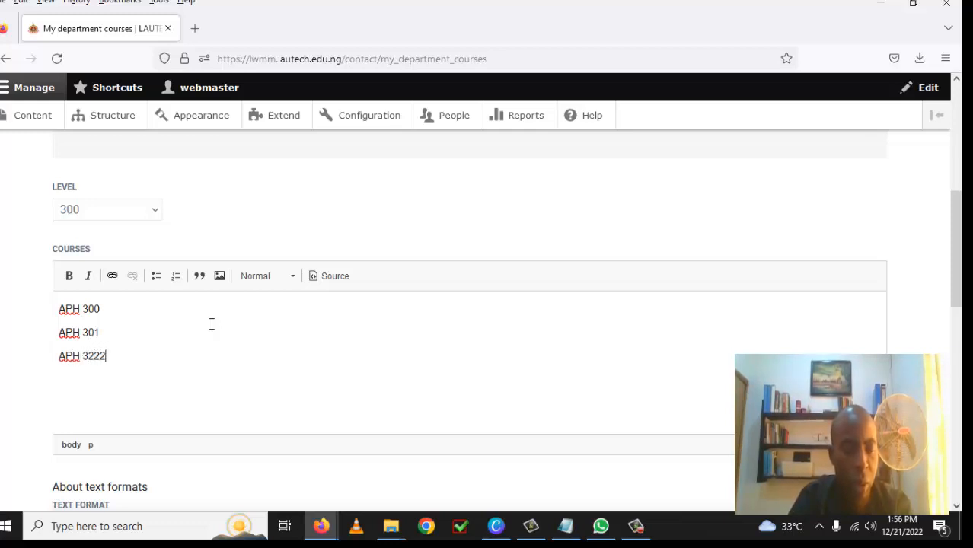
key(BackSpace)
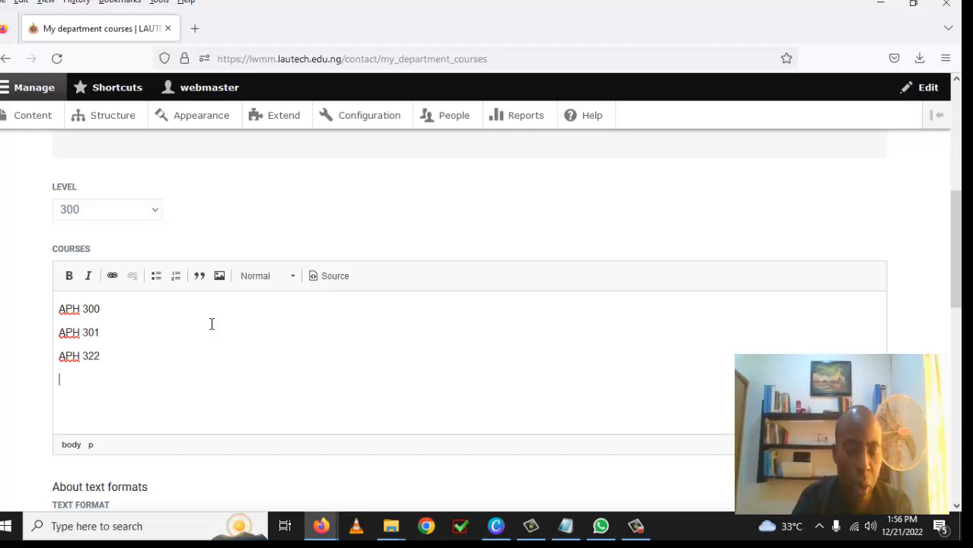
text(PH)
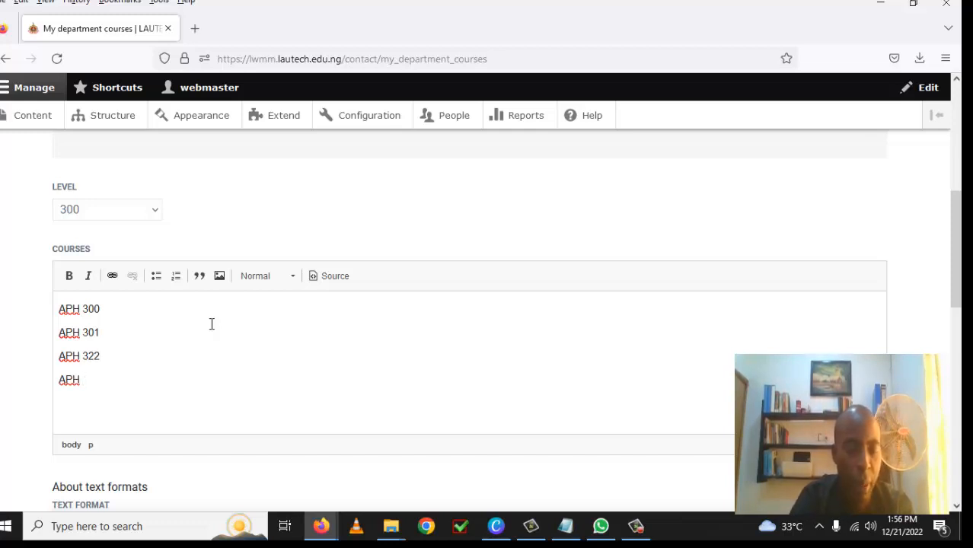
text( 2)
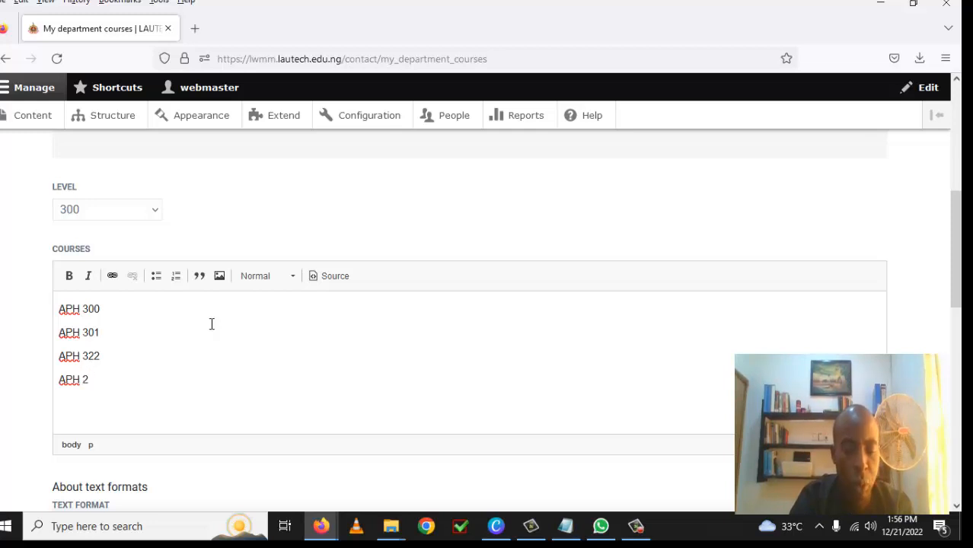
text(01)
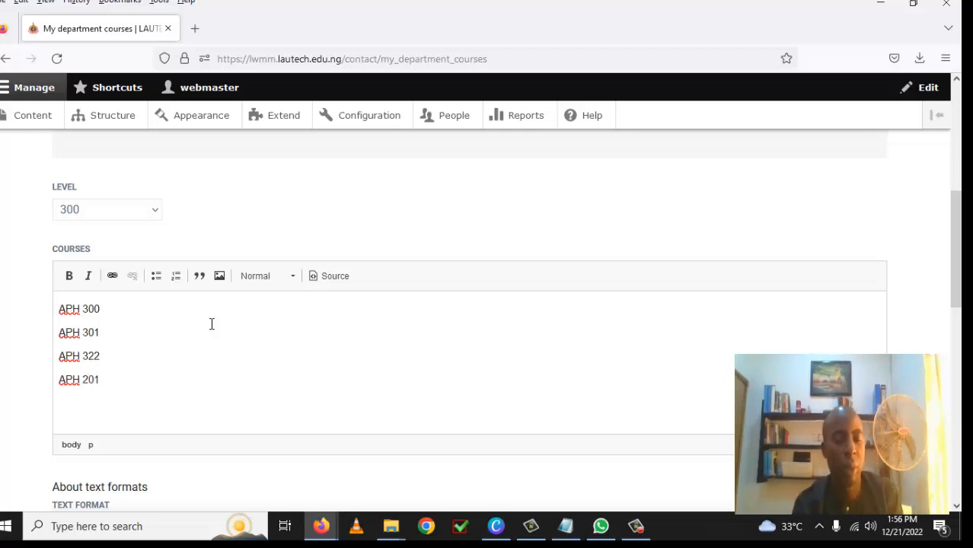
scroll(212, 323, down, 2)
scroll(212, 325, down, 1)
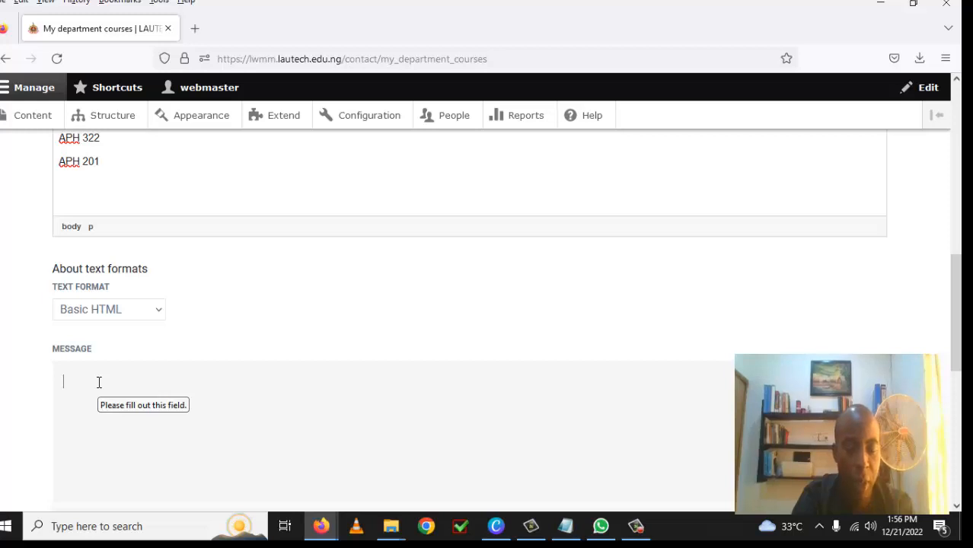
Step: Type 'I want to register for other courses. Thank you.' in the Message field
text(I wan)
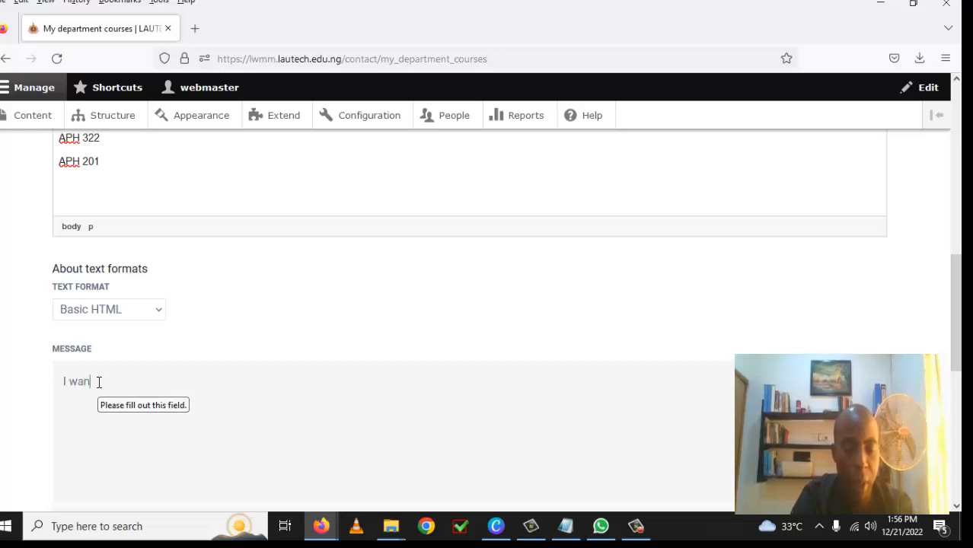
text(t to)
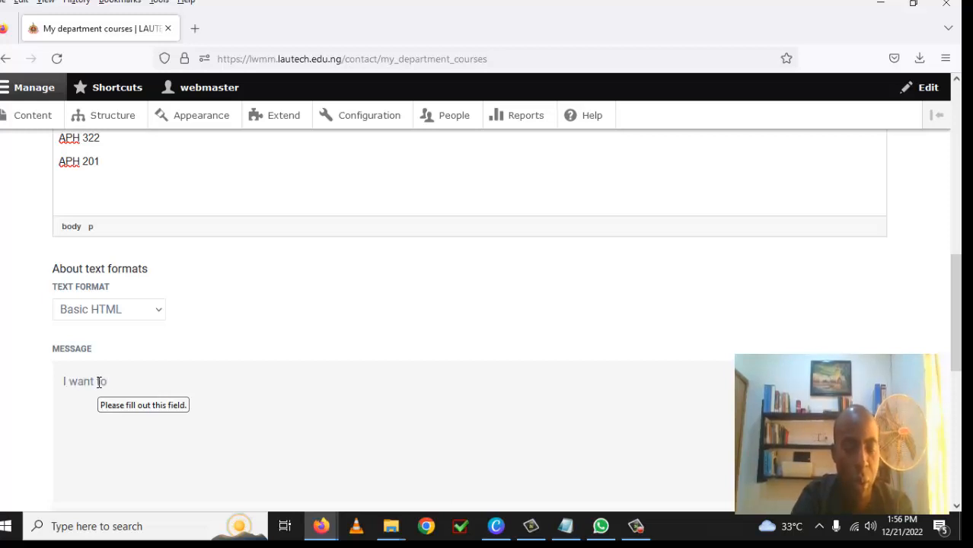
text( regis)
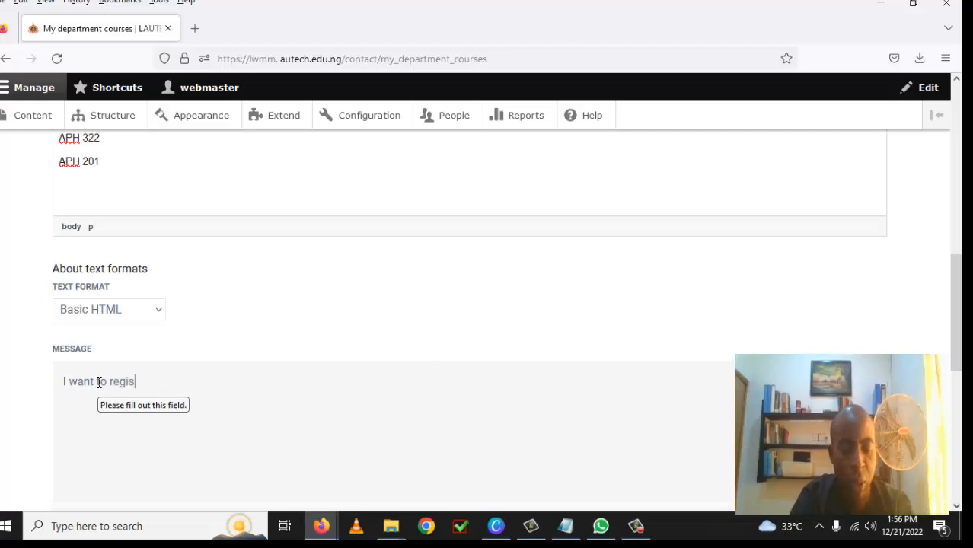
text(ter for other)
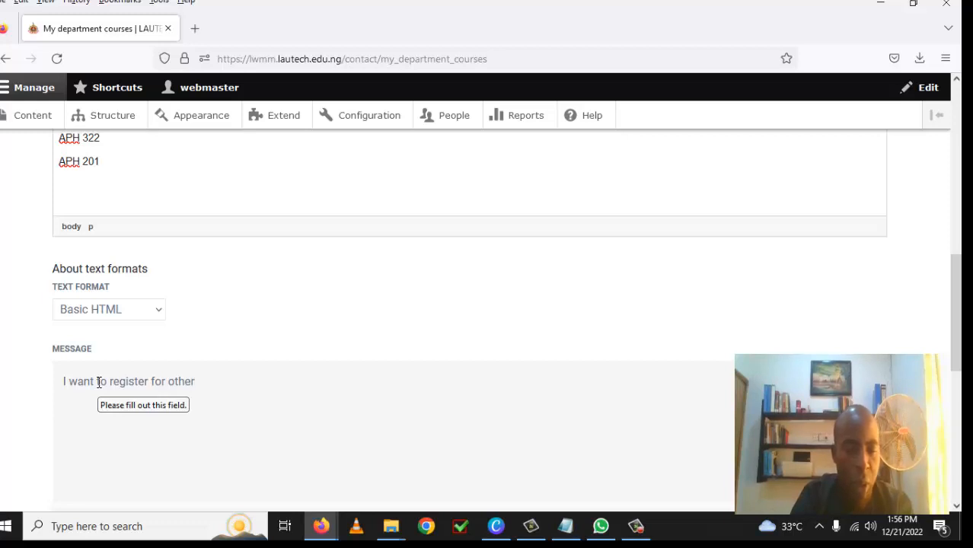
text( cour)
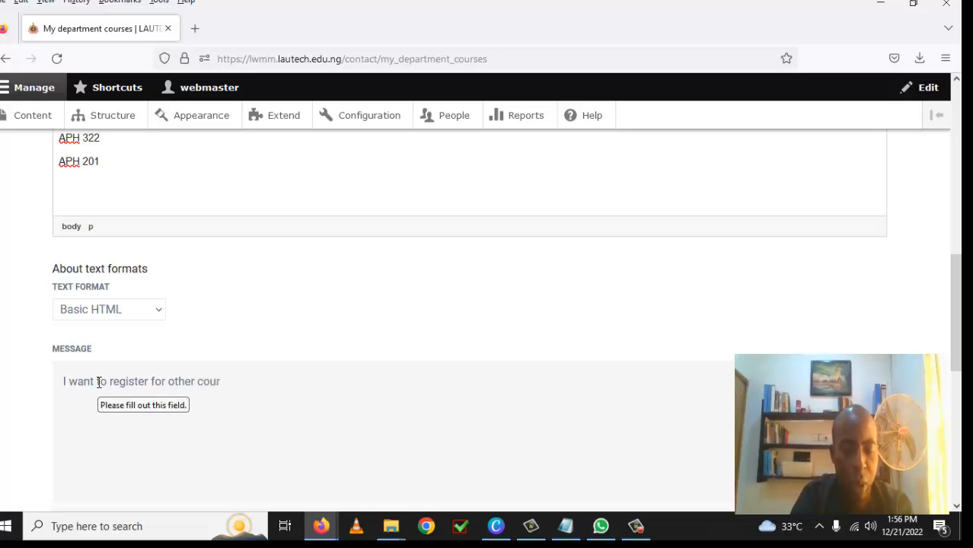
text(ses. Thank)
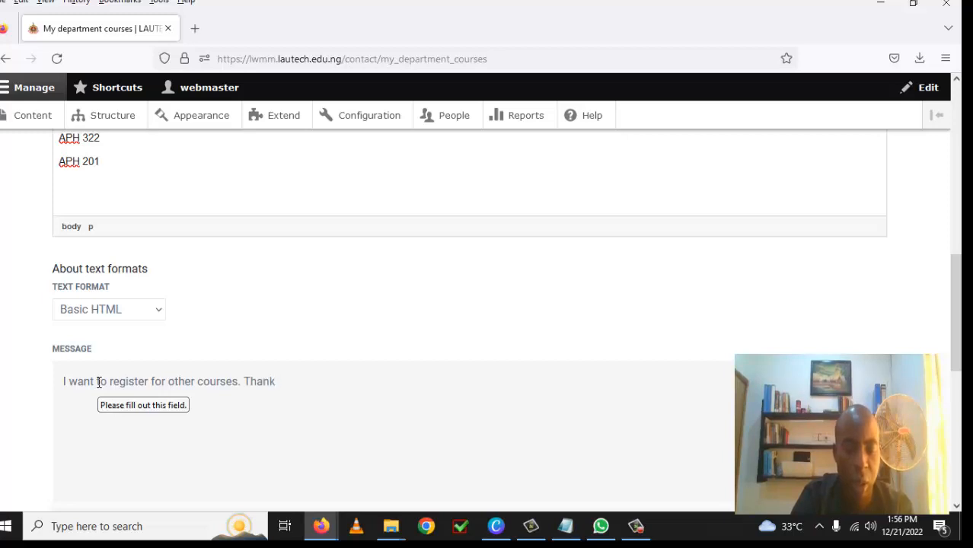
text( you.)
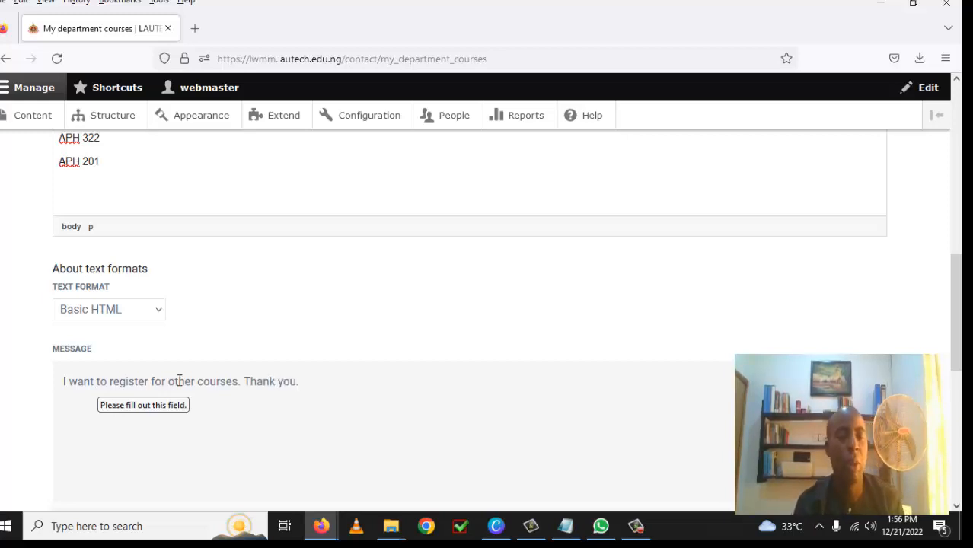
scroll(217, 324, up, 5)
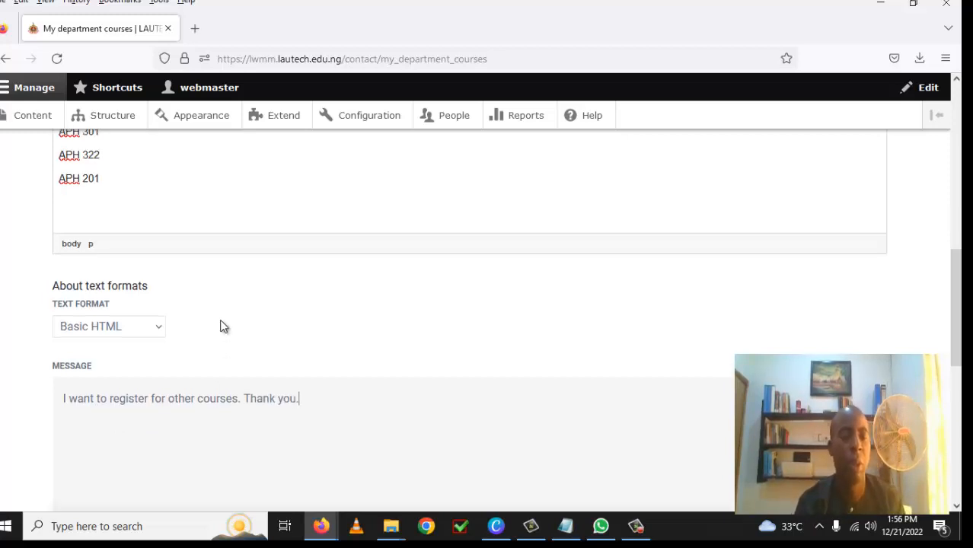
Step: Enter the student's full name in the form's Fullname field
click(109, 292)
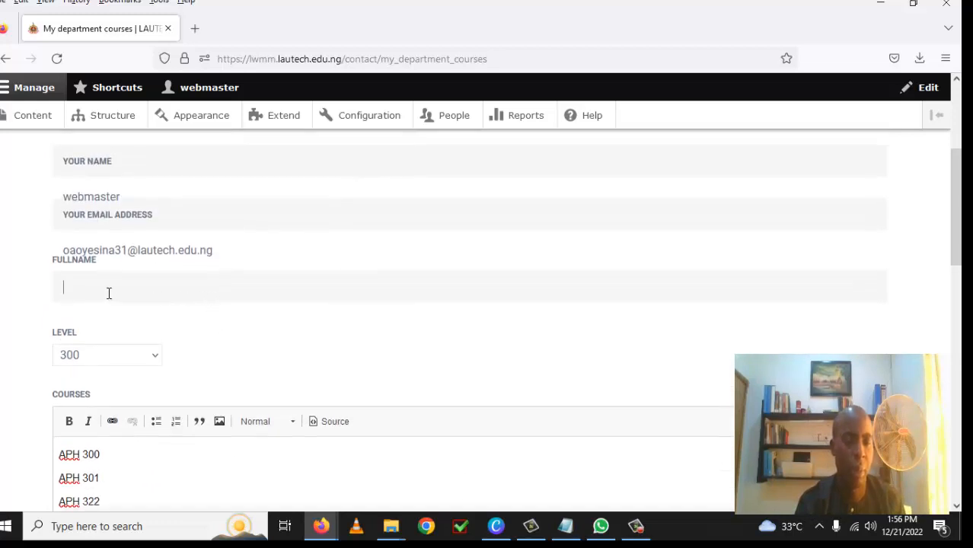
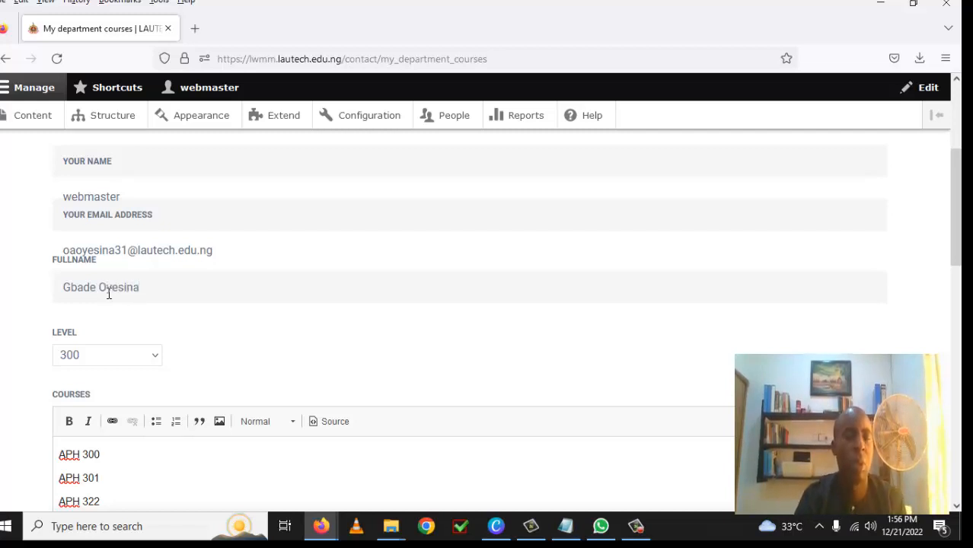
scroll(191, 319, up, 2)
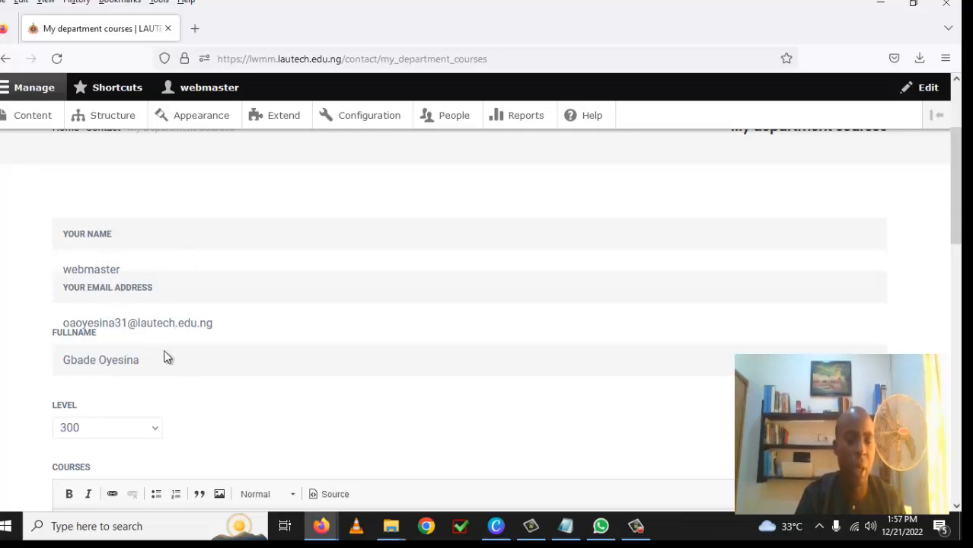
Step: Tick 'Send yourself a copy' and send the My department courses message
scroll(198, 367, down, 5)
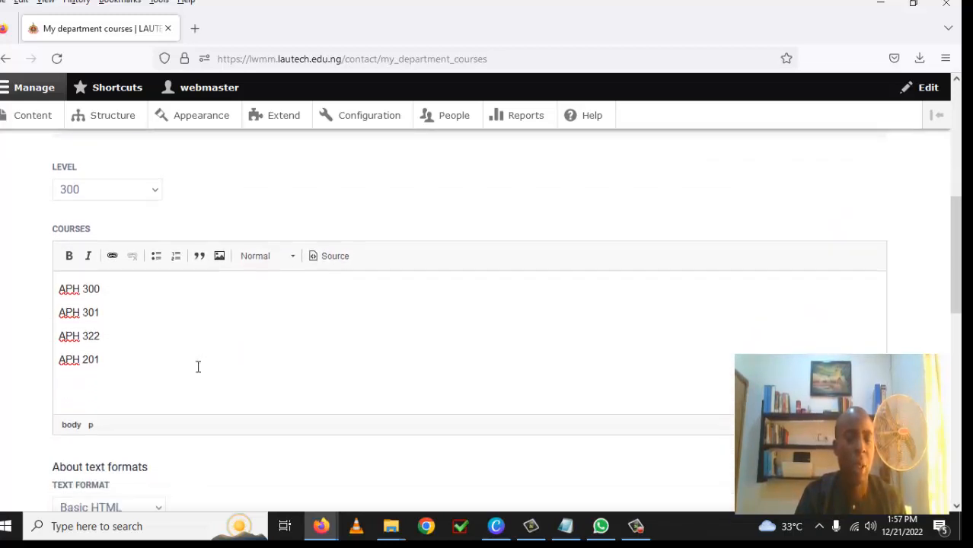
scroll(198, 367, down, 3)
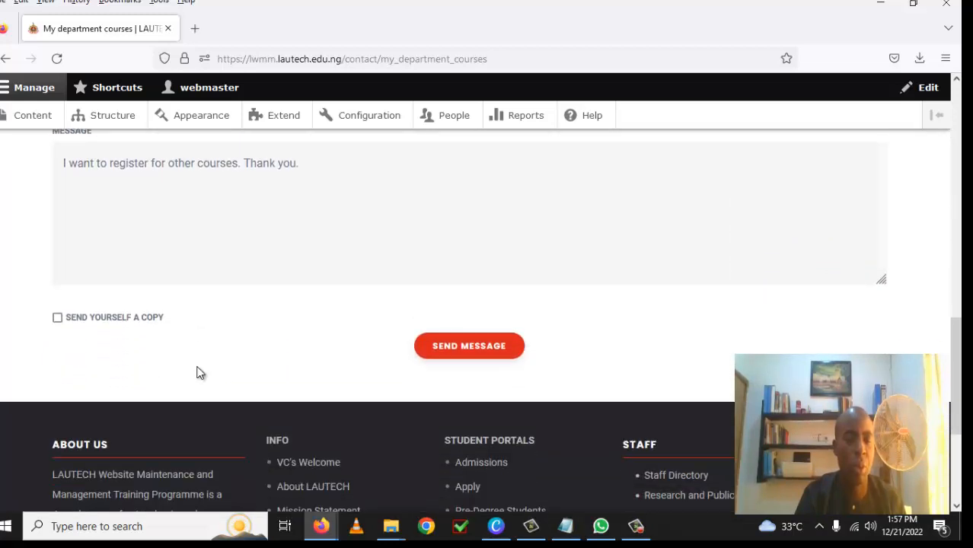
click(58, 317)
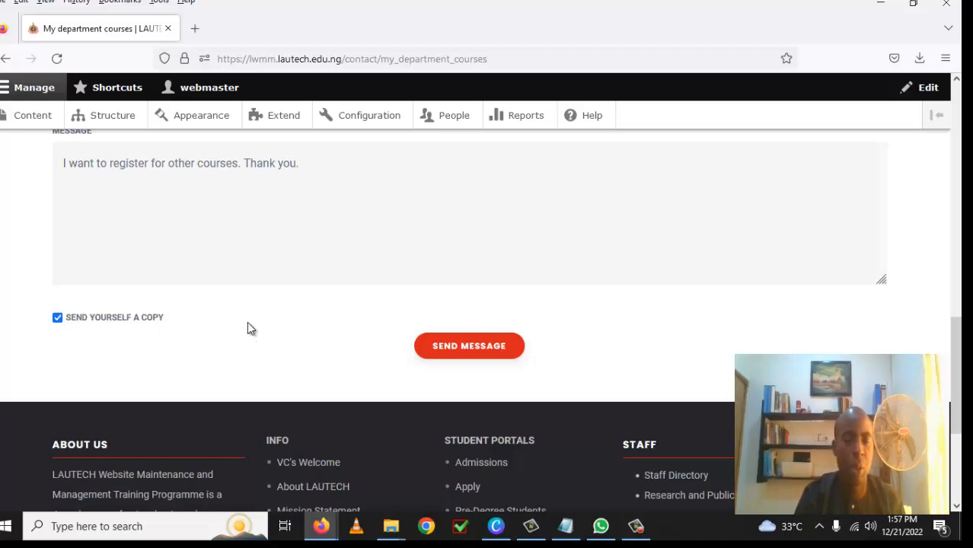
click(470, 348)
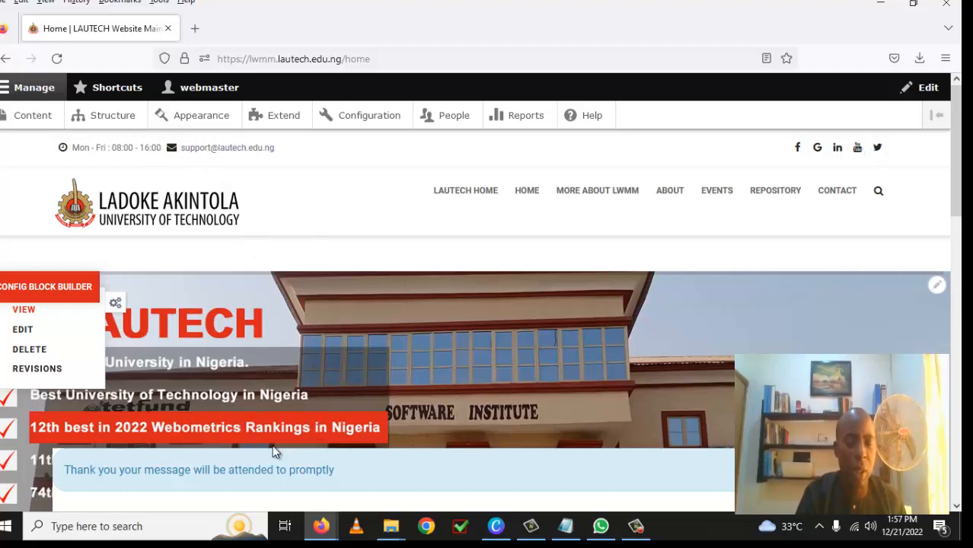
Step: Go to Structure > Contact forms and view messages for My department courses
click(114, 119)
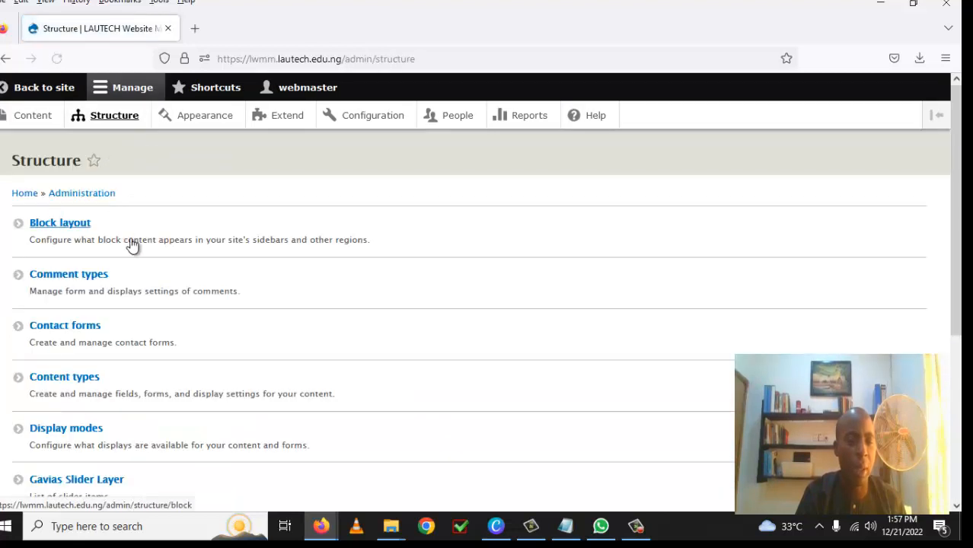
click(88, 328)
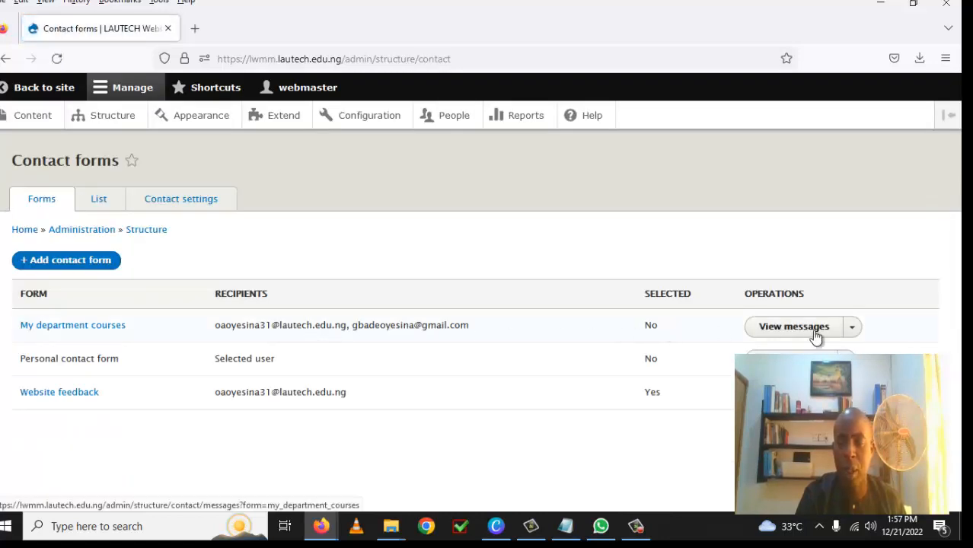
click(819, 332)
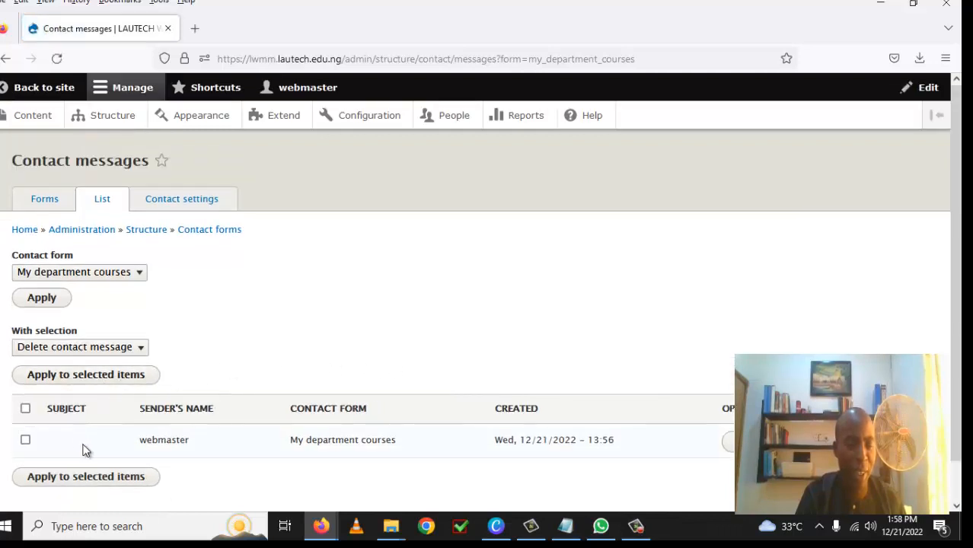
Step: Open the stored message showing Level 300, courses APH 300, 301, 322, 201 and the registration request
scroll(245, 380, down, 1)
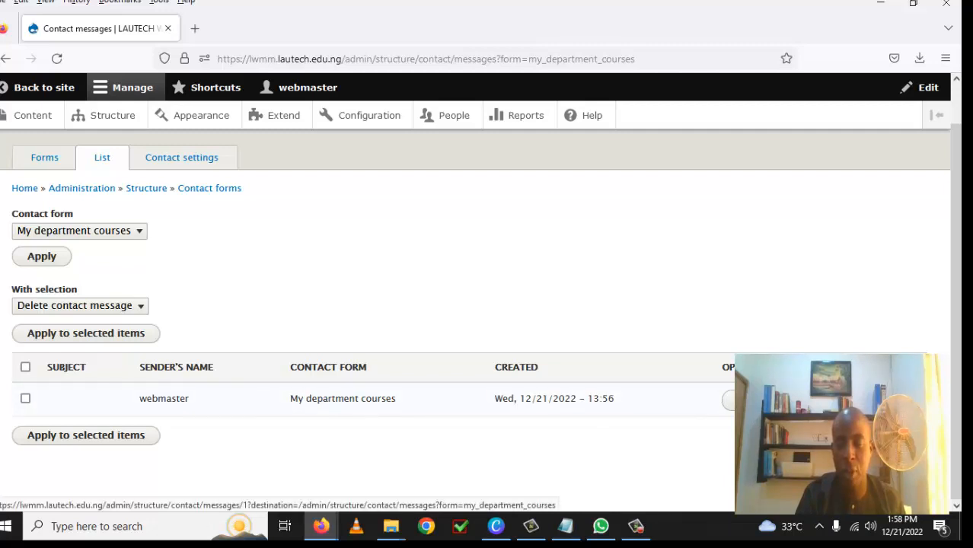
click(748, 400)
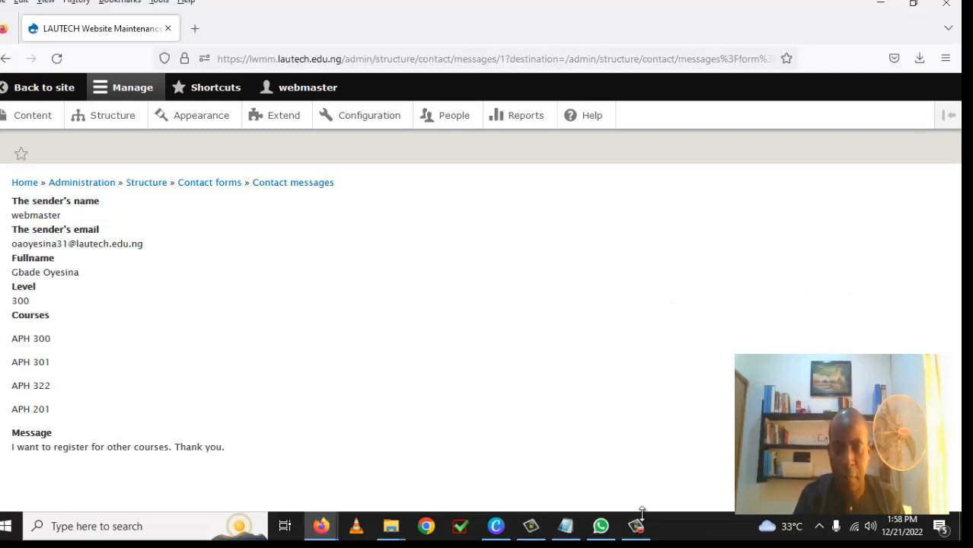
mouse_move(639, 530)
mouse_move(652, 473)
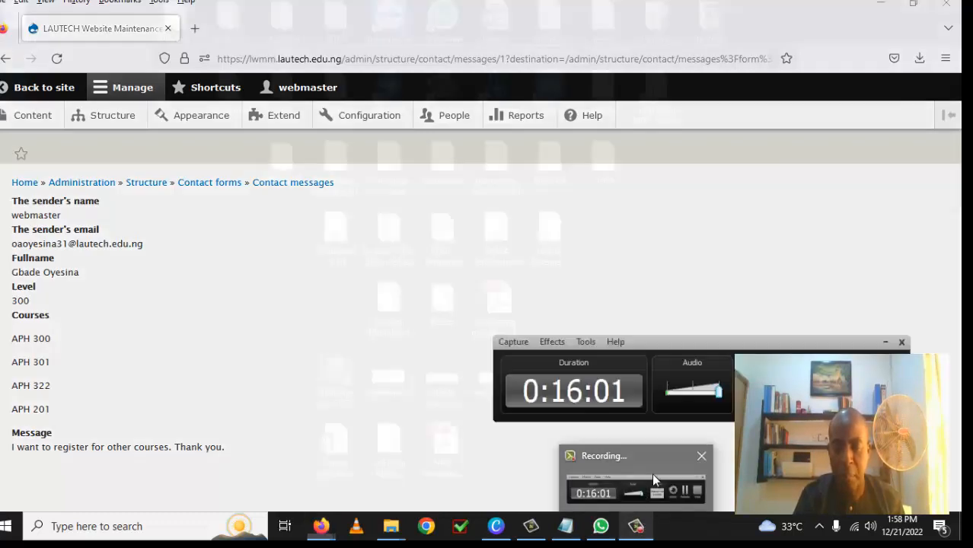